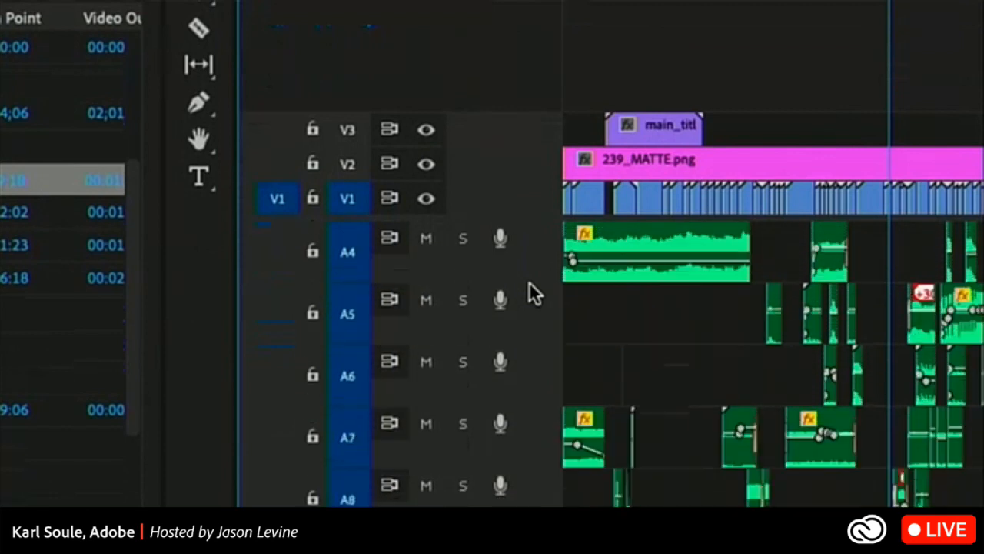
pyautogui.hotkey('alt', '=')
pyautogui.hotkey('alt', '=')
pyautogui.hotkey('alt', '=')
pyautogui.hotkey('alt', '=')
pyautogui.hotkey('alt', '=')
pyautogui.hotkey('alt', '=')
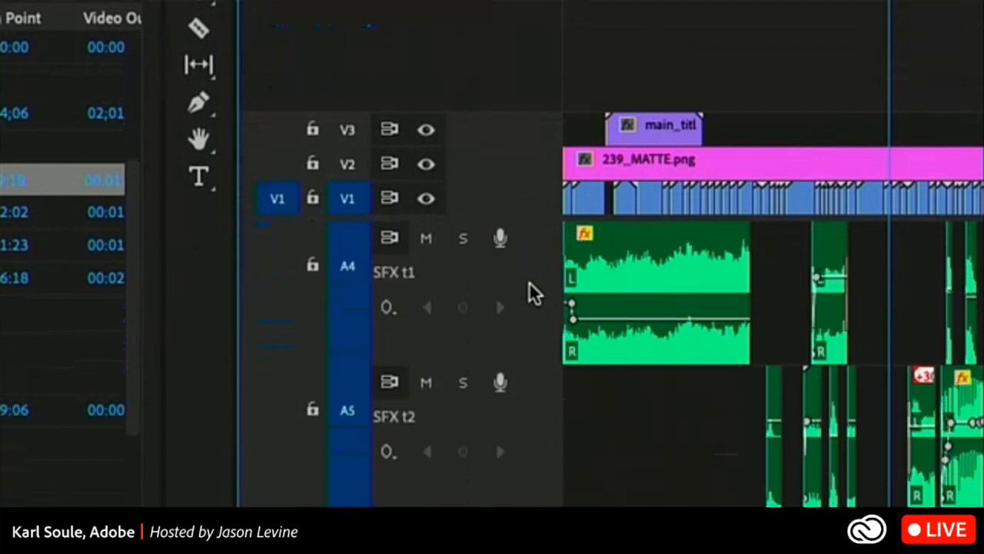
# Enlarge all audio tracks in the timeline and shrink them to their minimum height.
pyautogui.hotkey('alt', '-')
pyautogui.hotkey('alt', '-')
pyautogui.hotkey('alt', '-')
pyautogui.hotkey('alt', '-')
pyautogui.hotkey('alt', '-')
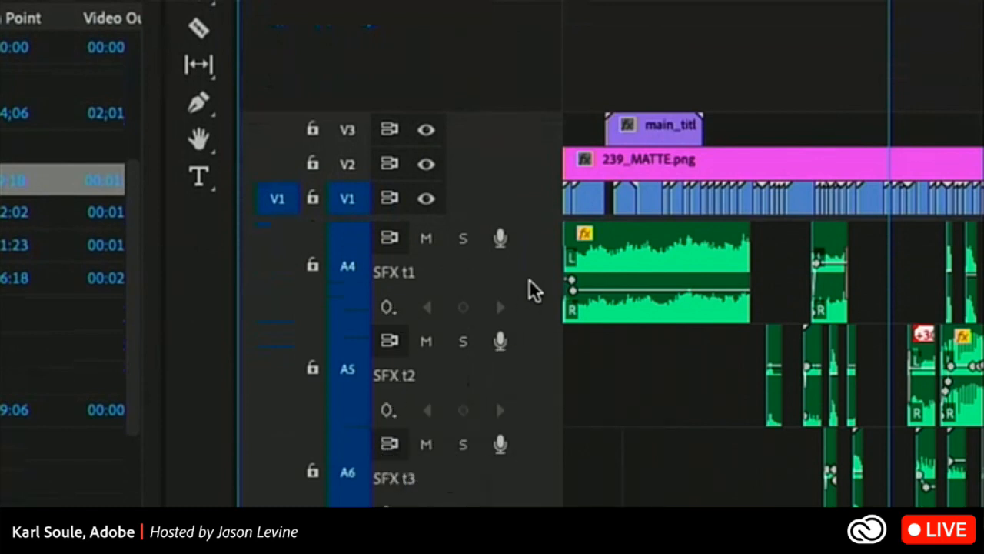
pyautogui.hotkey('alt', '-')
pyautogui.hotkey('alt', '-')
pyautogui.hotkey('alt', '-')
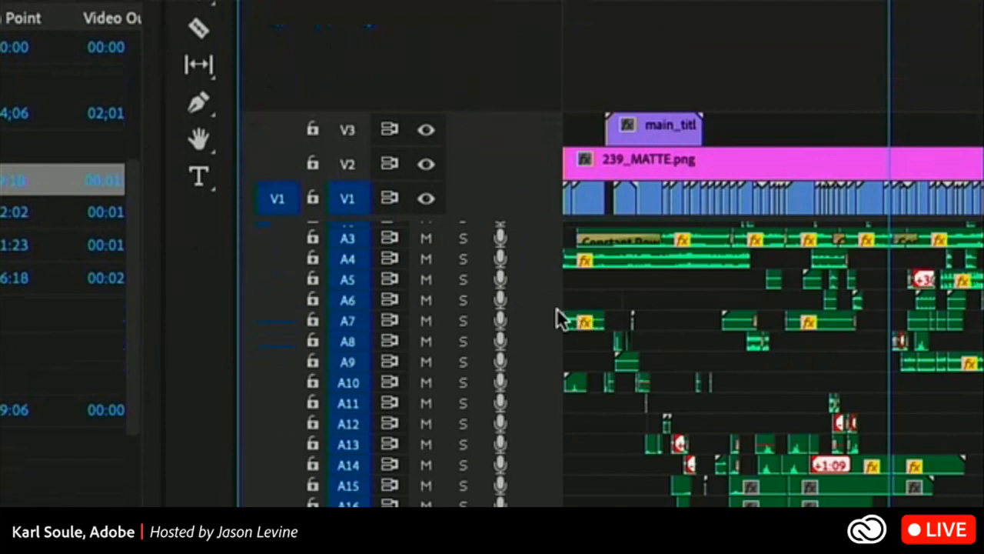
pyautogui.scroll(2, 596, 309)
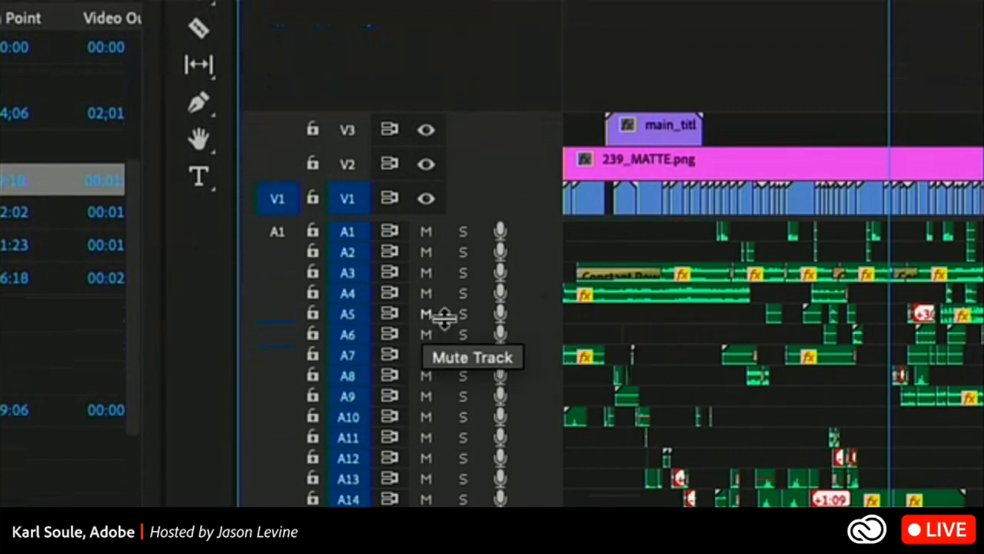
# Customize the audio track header by placing the track name in its first row after the voice-over record button.
pyautogui.rightClick(536, 324)
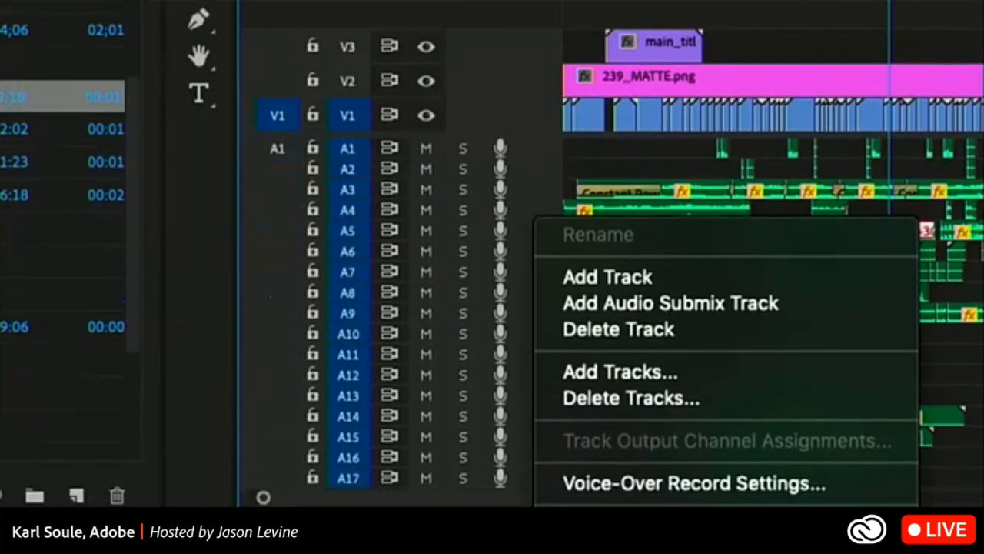
pyautogui.click(538, 132)
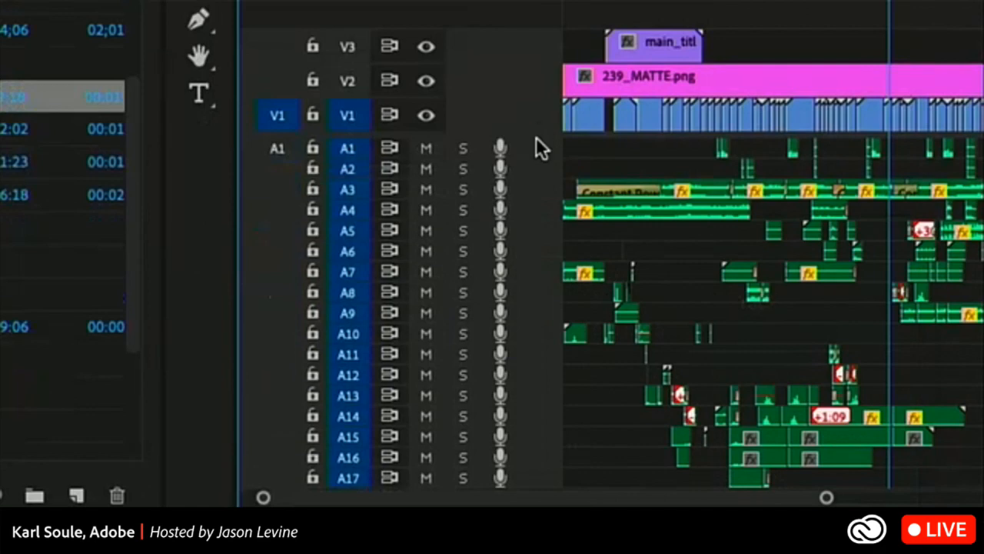
pyautogui.rightClick(542, 148)
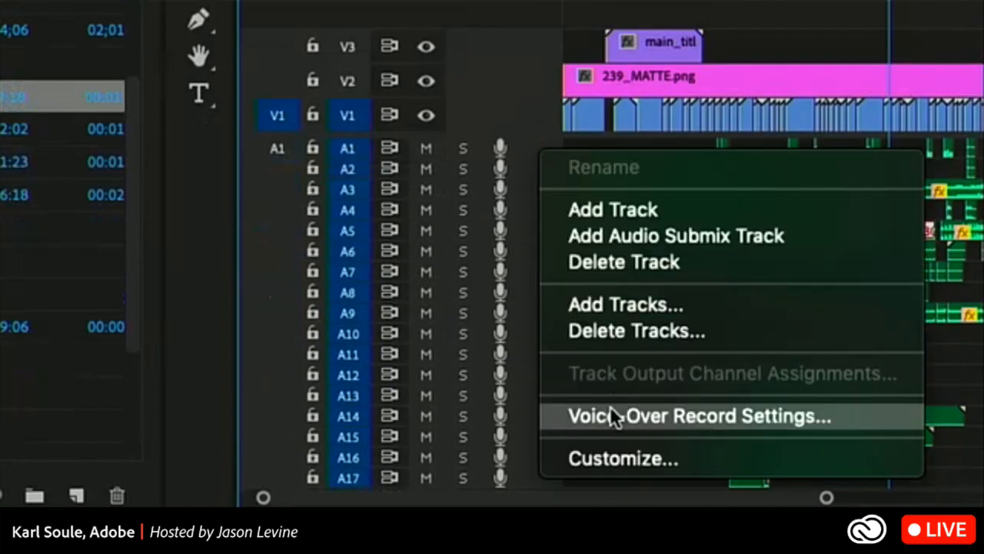
pyautogui.click(621, 452)
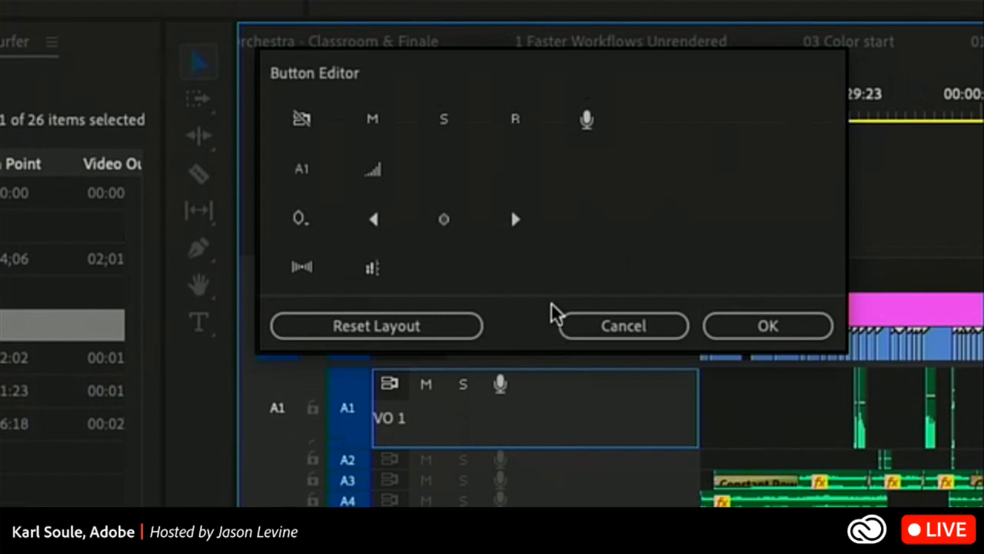
pyautogui.click(501, 384)
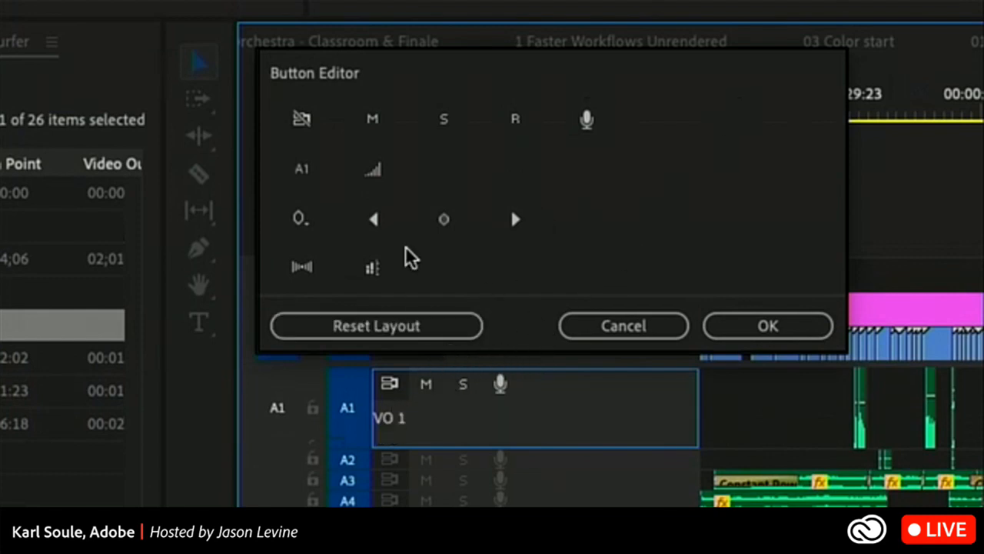
pyautogui.moveTo(300, 174); pyautogui.dragTo(597, 400)
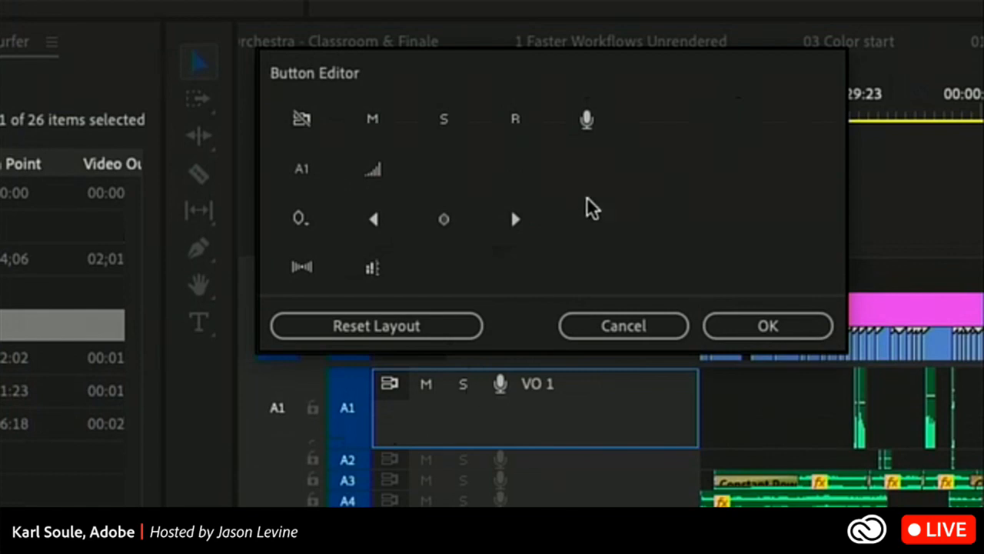
# Put the voice-over record and sync lock buttons in the audio header's second row and apply the layout.
pyautogui.moveTo(589, 123); pyautogui.dragTo(388, 423)
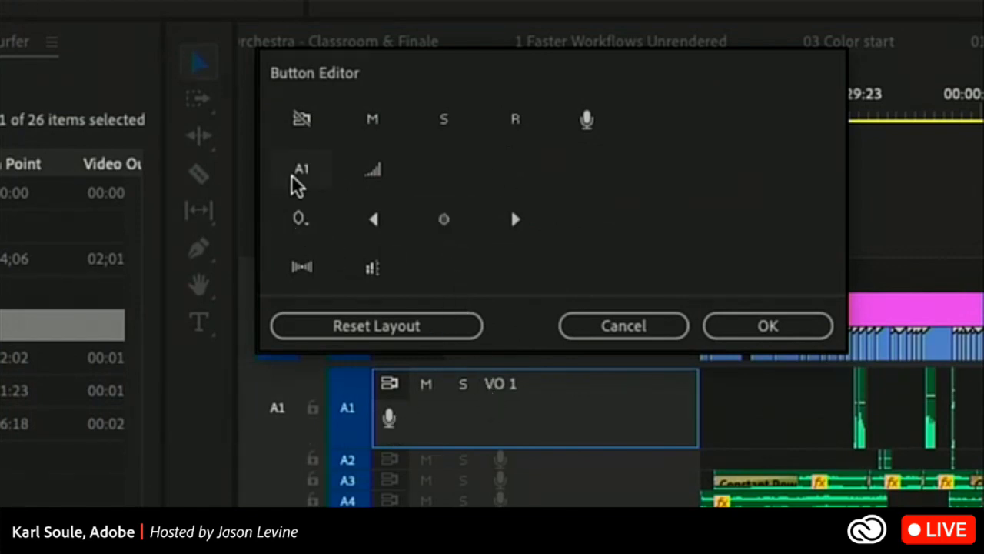
pyautogui.moveTo(292, 180); pyautogui.dragTo(599, 397)
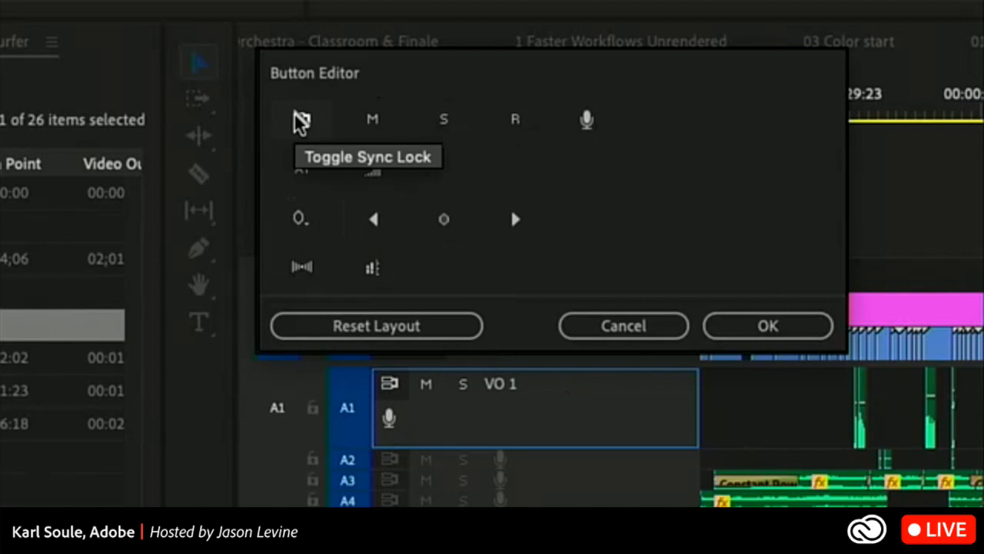
pyautogui.moveTo(297, 116); pyautogui.dragTo(430, 437)
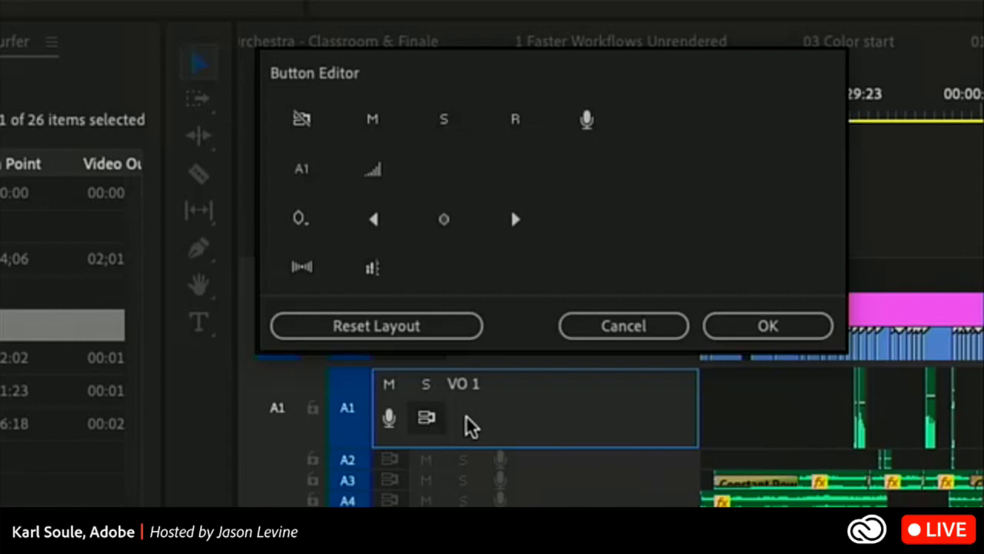
pyautogui.click(769, 326)
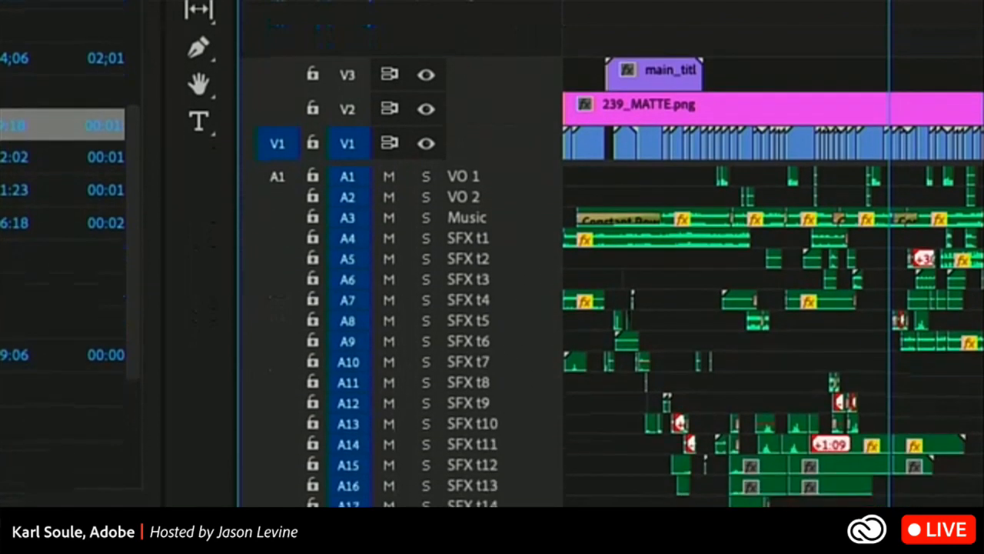
pyautogui.scroll(-3, 503, 279)
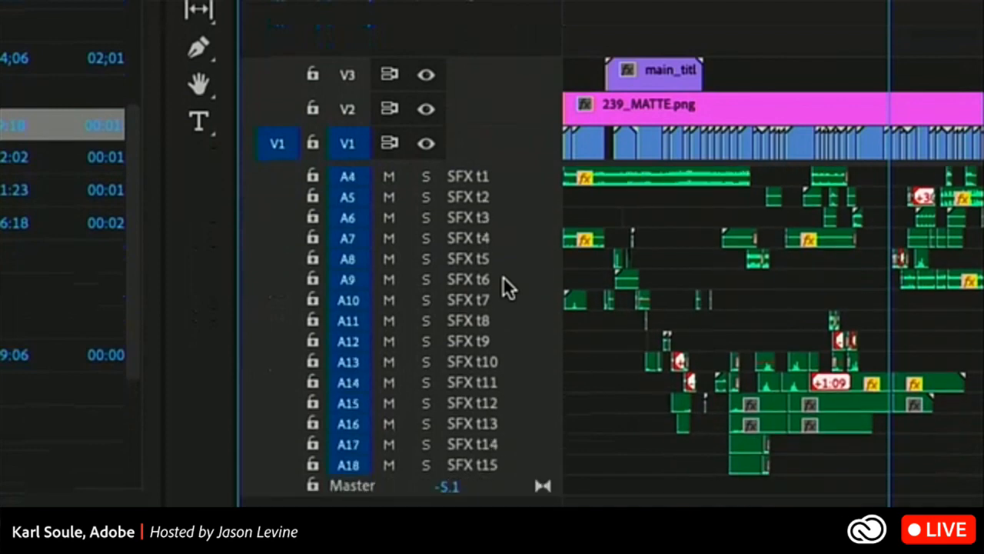
pyautogui.scroll(3, 503, 279)
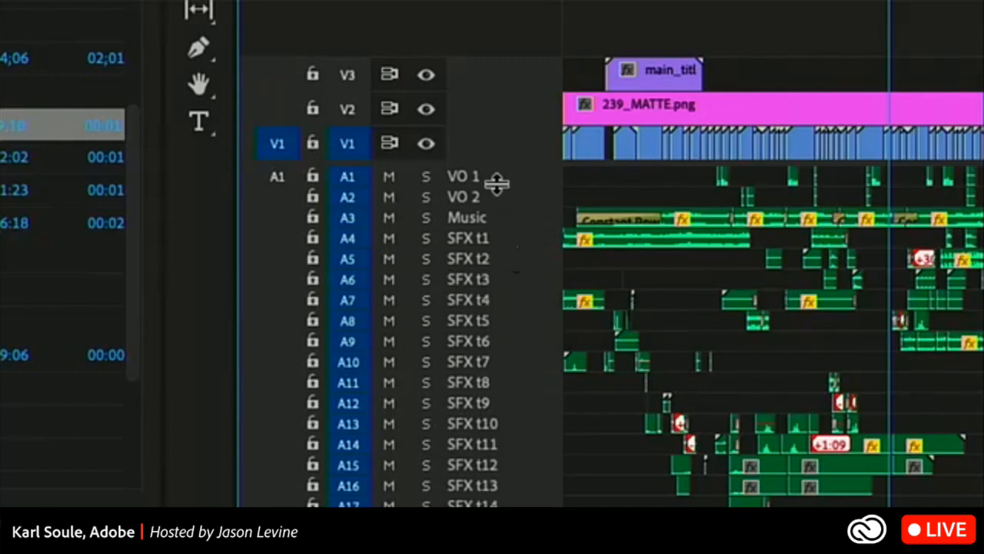
# Customize the video track header with the track name in the first row and the sync lock in the second.
pyautogui.rightClick(492, 145)
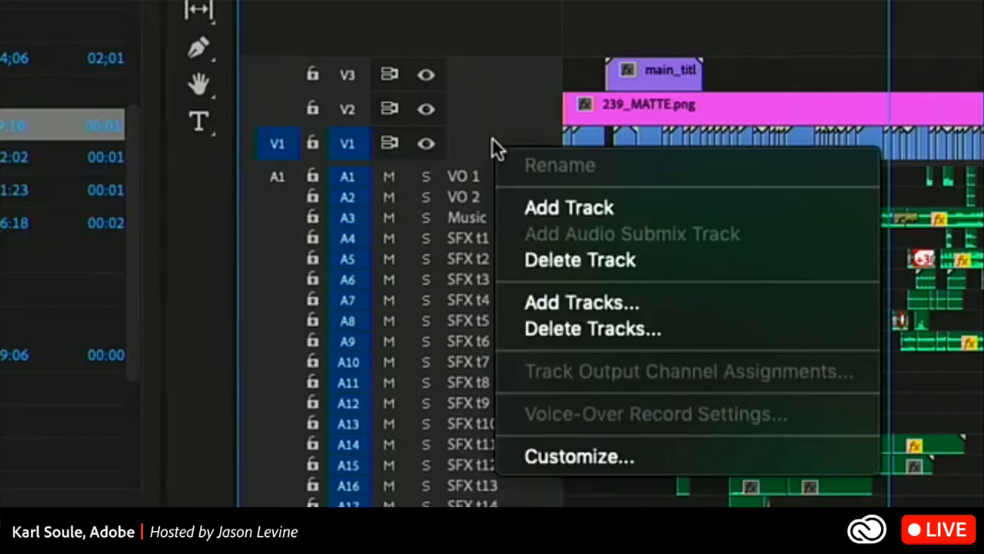
pyautogui.click(564, 457)
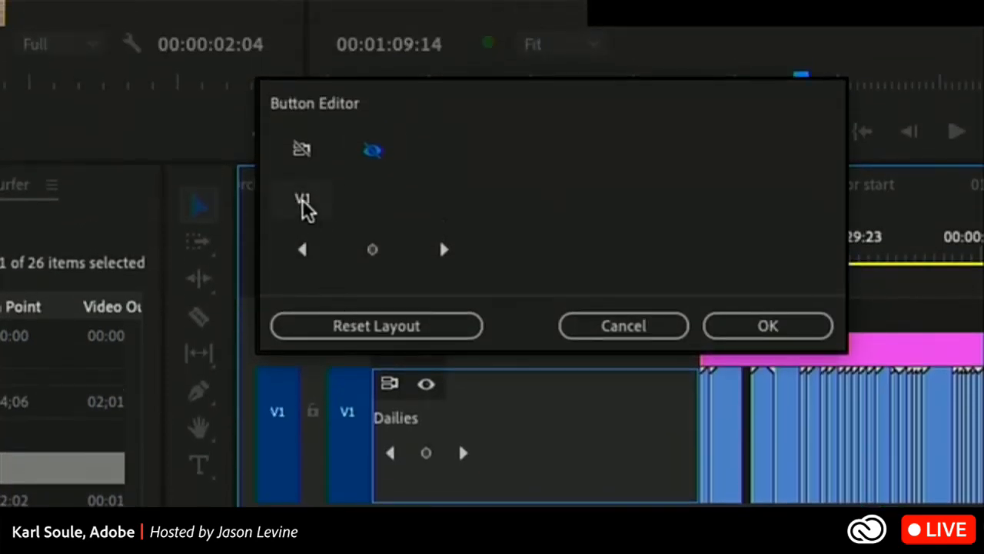
pyautogui.moveTo(307, 206); pyautogui.dragTo(476, 391)
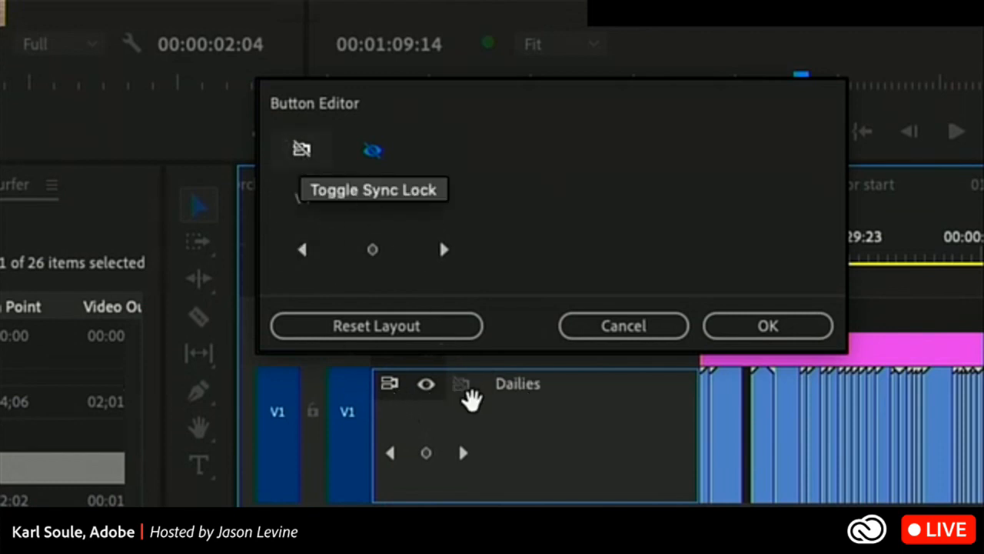
pyautogui.moveTo(397, 428); pyautogui.dragTo(402, 434)
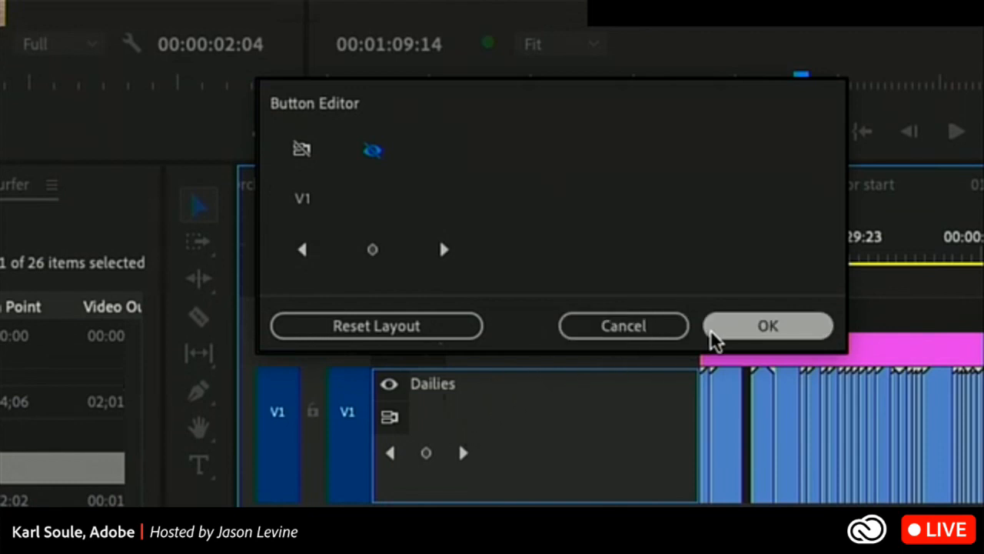
pyautogui.click(734, 336)
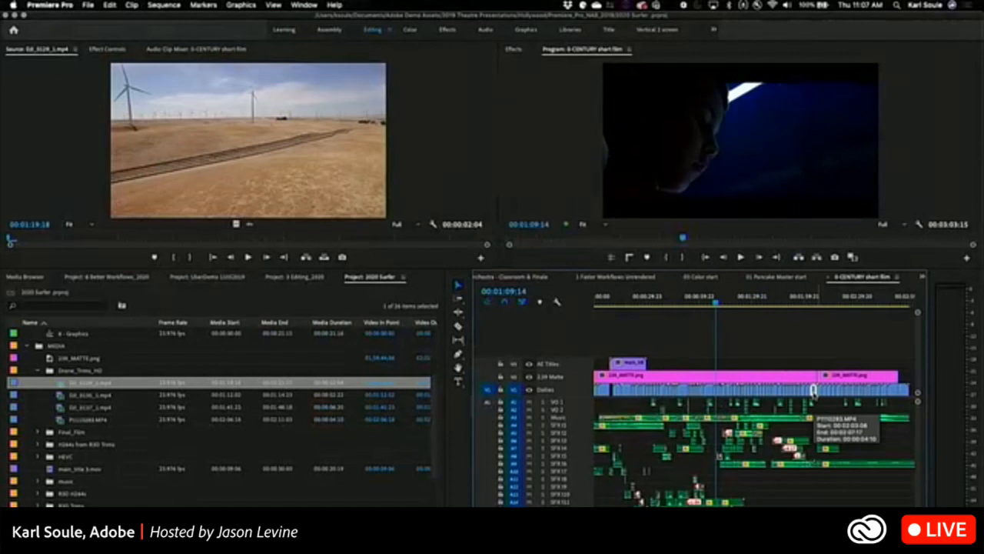
# Place the playhead at 00:02:01:20 and load that frame of the A048_C010 clip in the Source monitor.
pyautogui.click(814, 297)
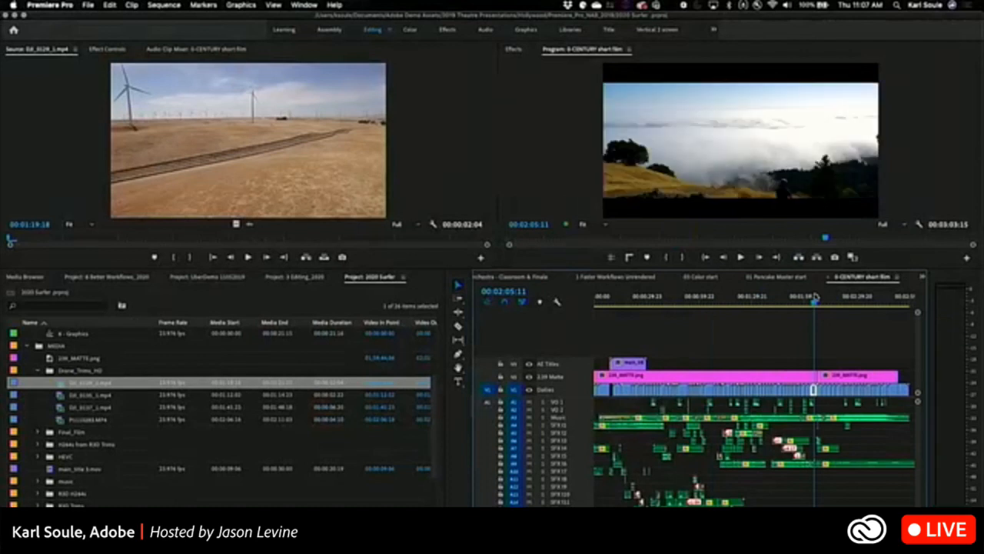
pyautogui.press('=')
pyautogui.press('=')
pyautogui.press('=')
pyautogui.press('=')
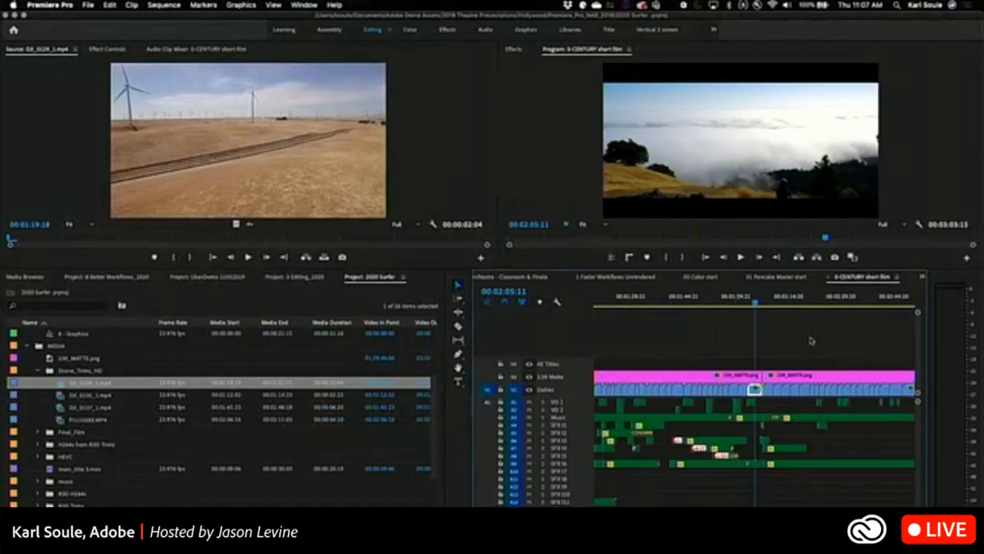
pyautogui.click(650, 301)
pyautogui.press('space')
pyautogui.moveTo(650, 303)
pyautogui.mouseDown()
pyautogui.moveTo(687, 303)
pyautogui.moveTo(642, 300)
pyautogui.moveTo(654, 301)
pyautogui.mouseUp()
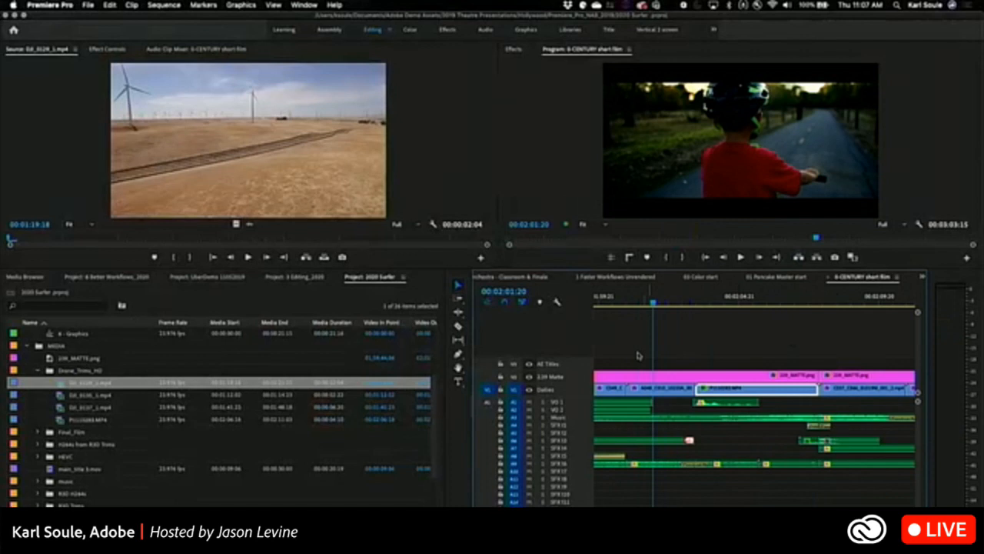
pyautogui.click(663, 389)
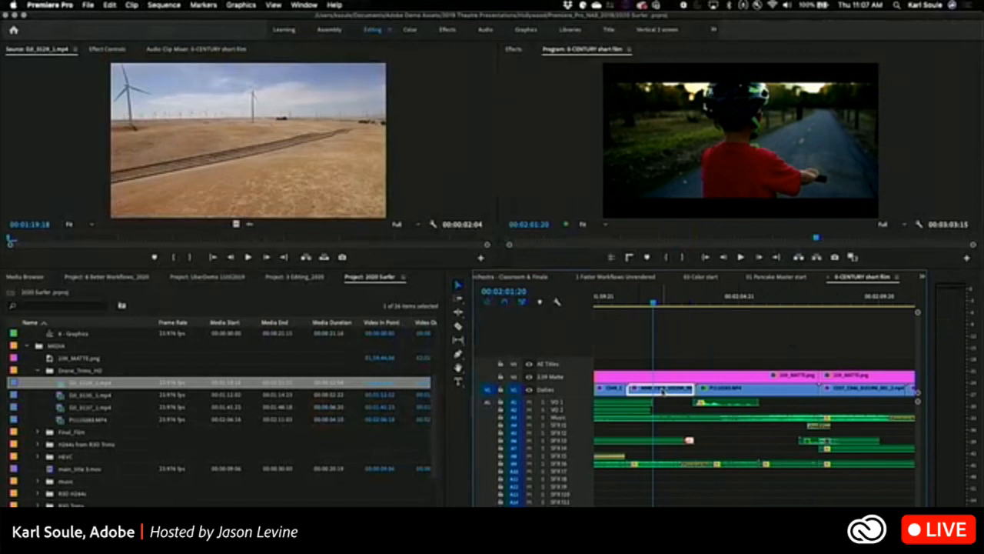
pyautogui.doubleClick(663, 390)
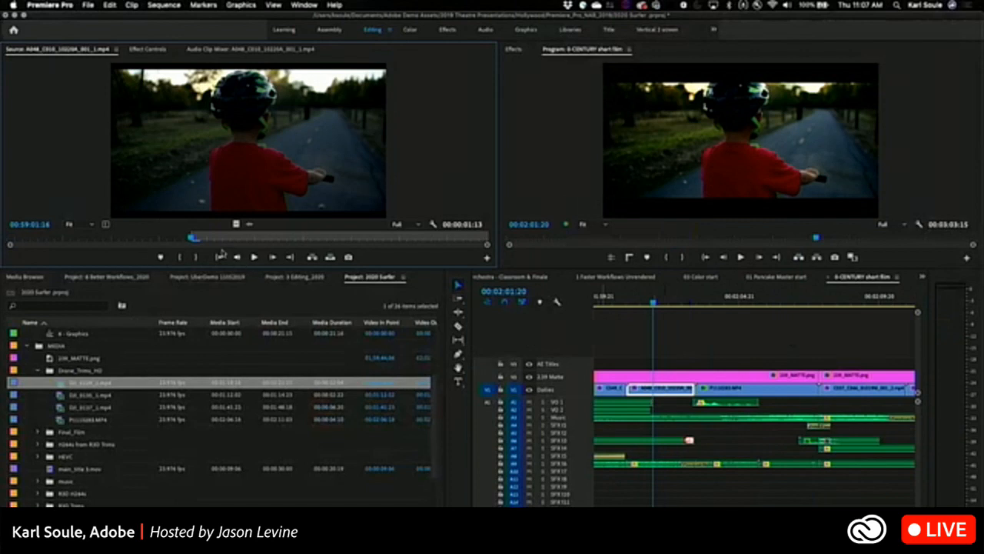
# Play the sequence to 00:02:02:02 and load the matching frame of the A048_C010 clip in the Source monitor.
pyautogui.moveTo(192, 241)
pyautogui.mouseDown()
pyautogui.moveTo(9, 242)
pyautogui.moveTo(500, 253)
pyautogui.moveTo(190, 230)
pyautogui.mouseUp()
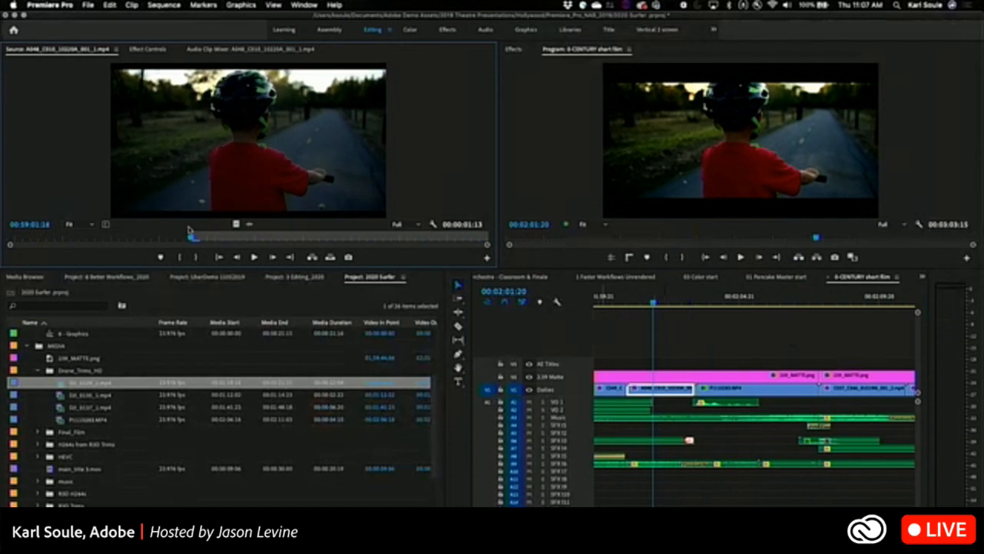
pyautogui.click(654, 302)
pyautogui.press('space')
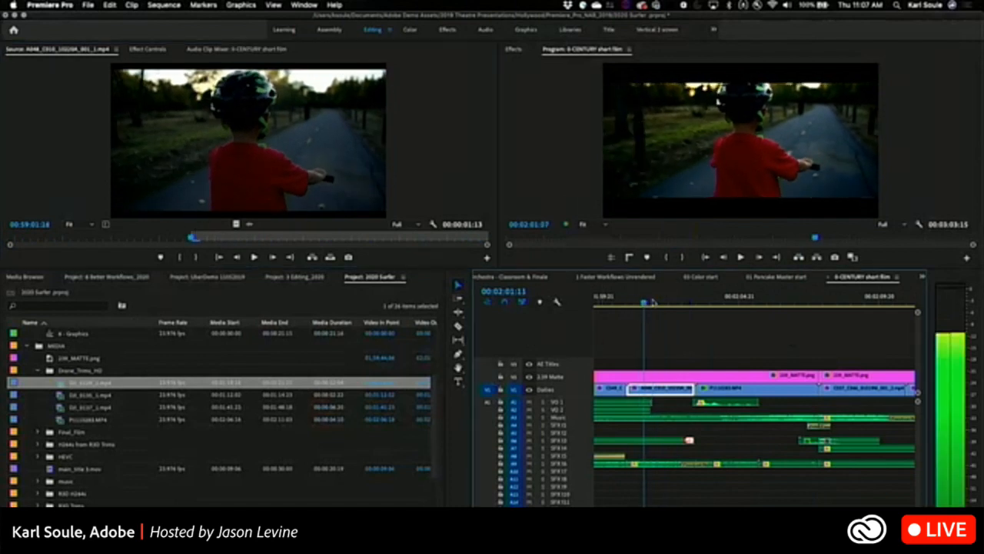
pyautogui.press('space')
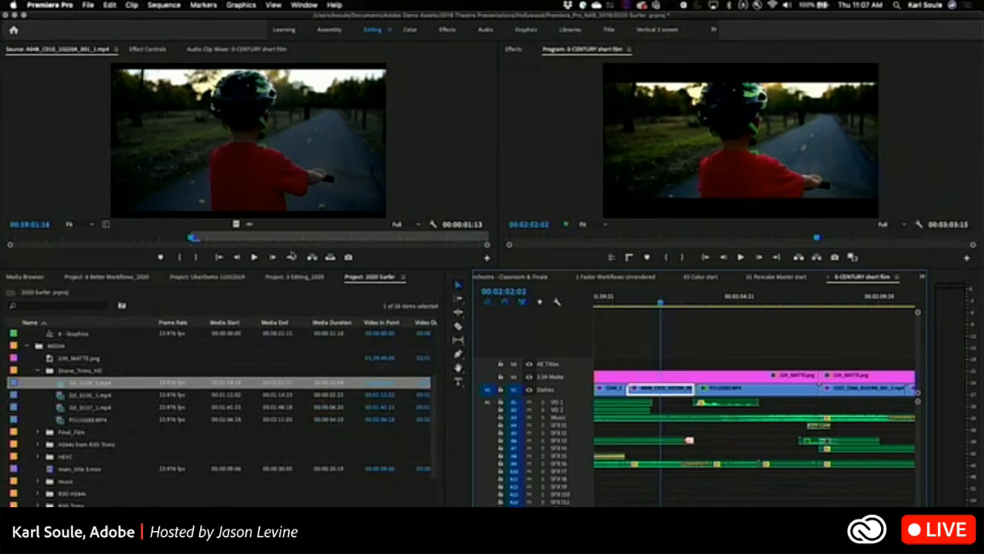
pyautogui.doubleClick(677, 390)
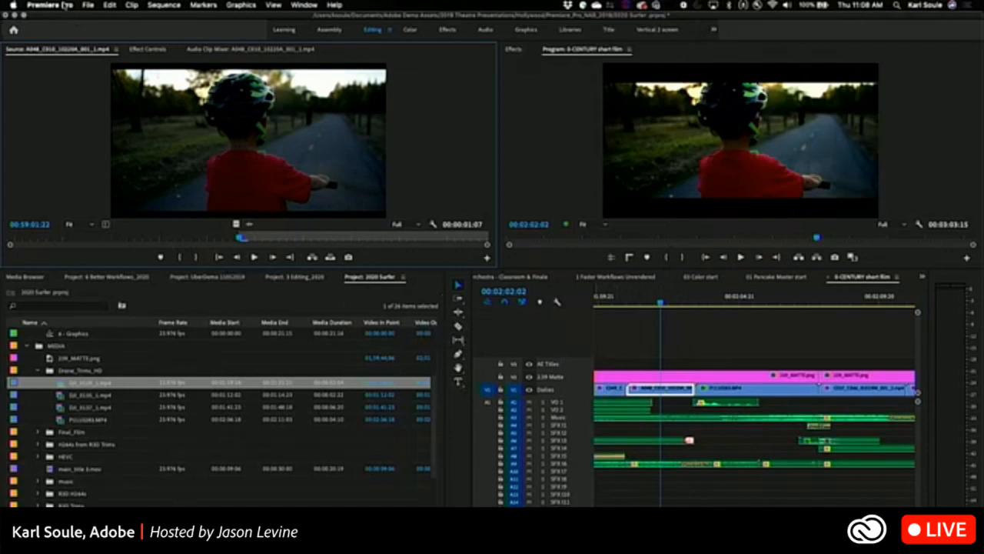
# Review the "Match frame sets in point" option in the Timeline preferences and leave without changes.
pyautogui.click(65, 6)
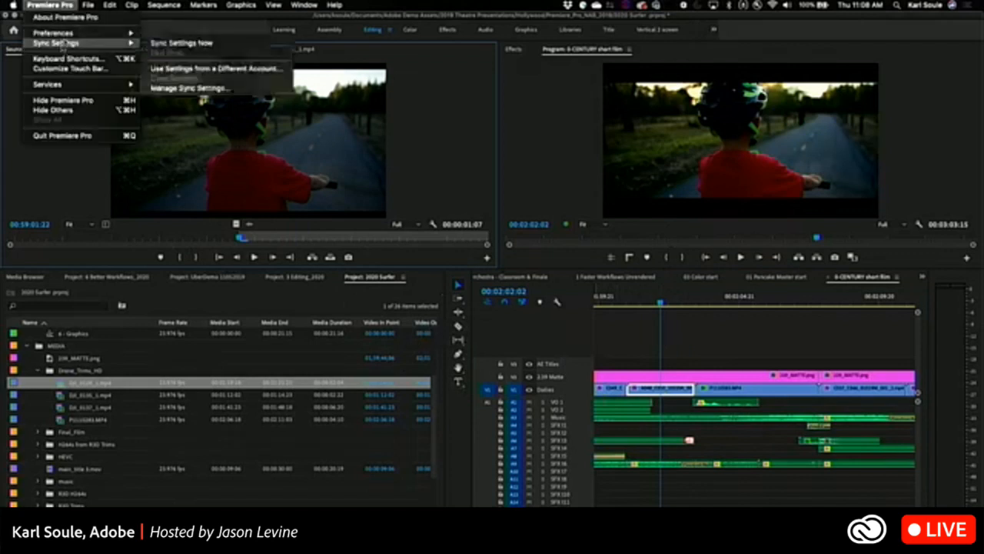
pyautogui.moveTo(86, 35)
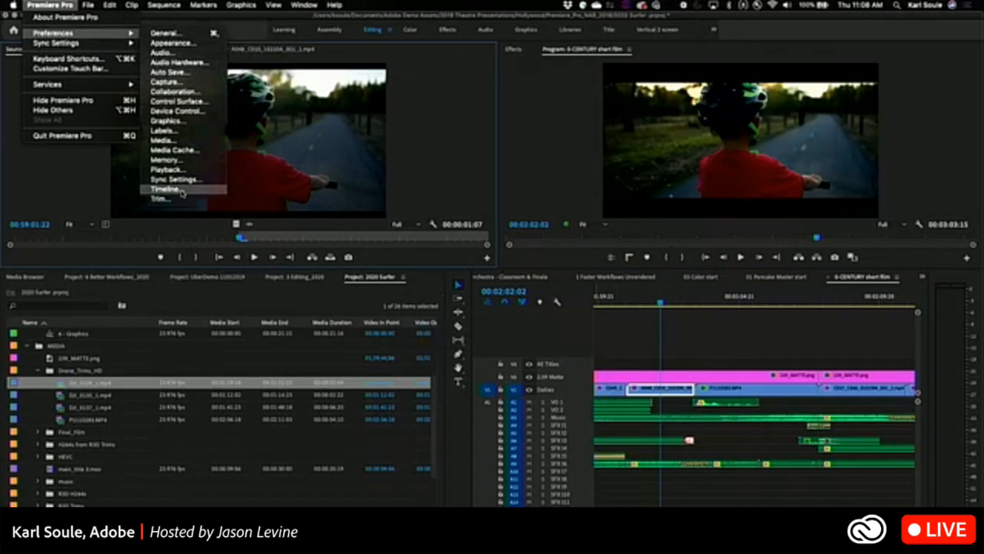
pyautogui.click(181, 190)
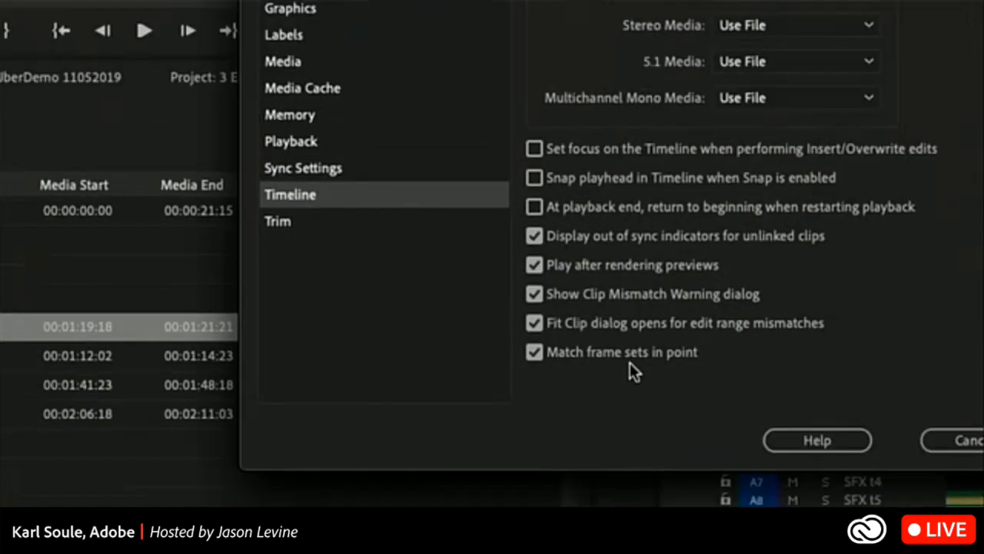
pyautogui.click(959, 438)
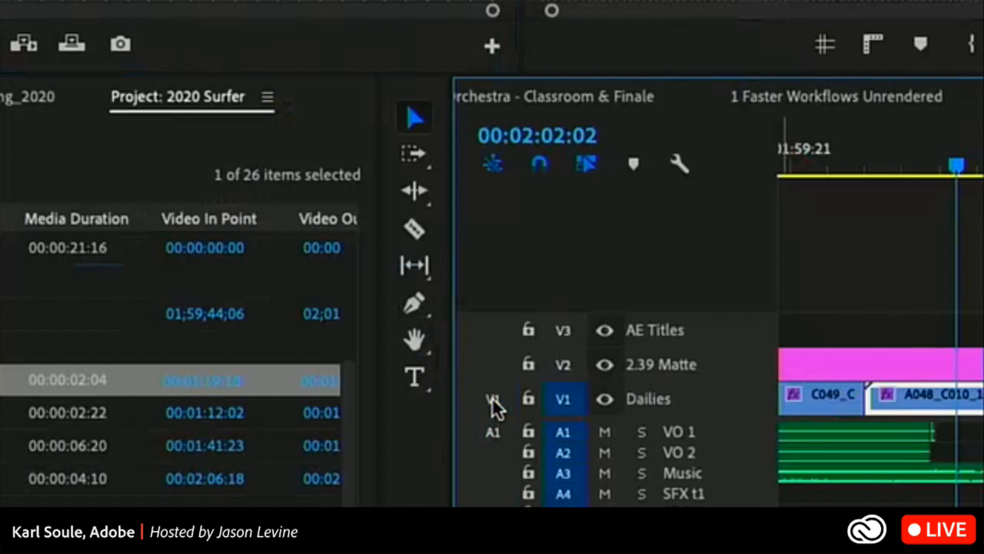
# Turn on track targeting for video tracks V1, V2 and V3.
pyautogui.click(564, 432)
pyautogui.click(564, 432)
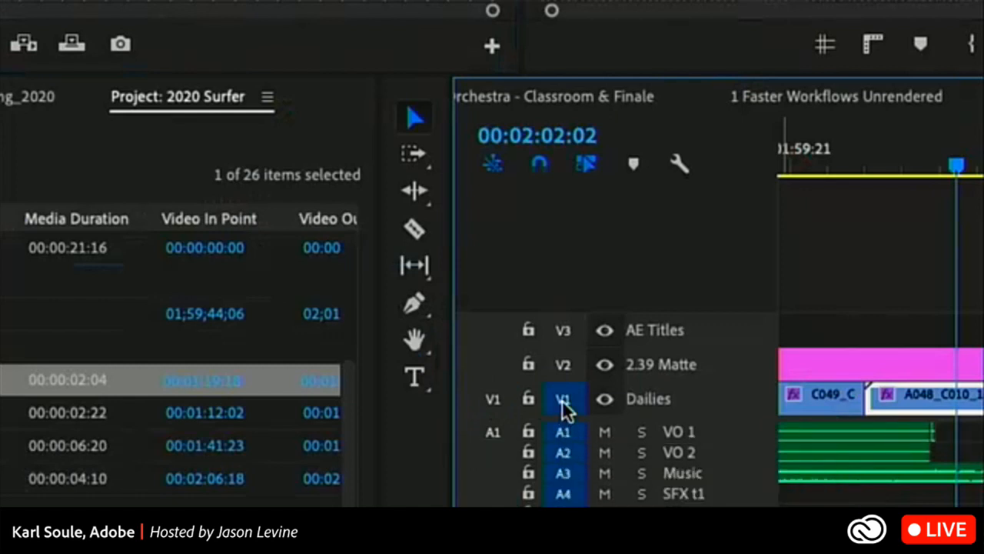
pyautogui.click(564, 399)
pyautogui.click(563, 332)
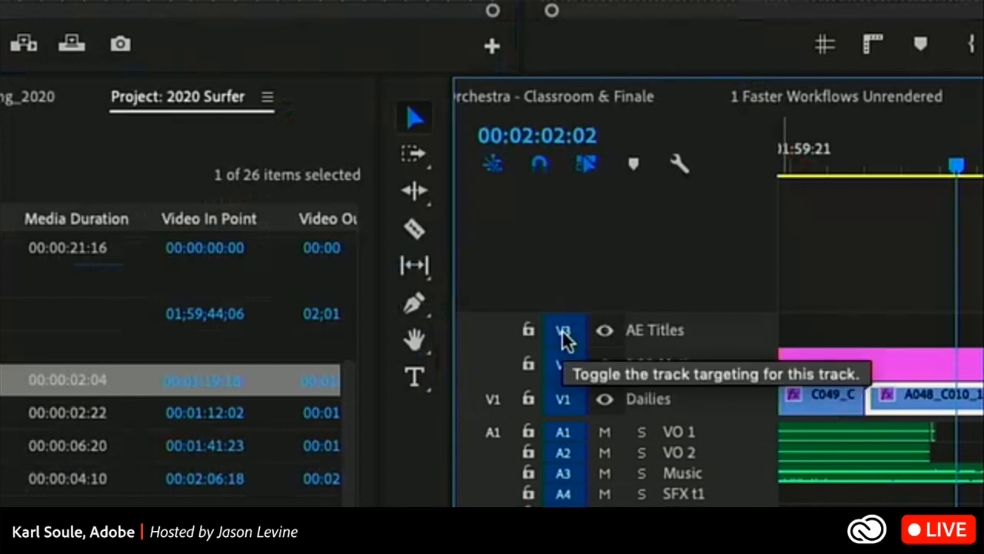
# With V1, V2 and V3 targeted, mark the sequence range from 00:02:01:03 to 00:02:02:07.
pyautogui.click(564, 363)
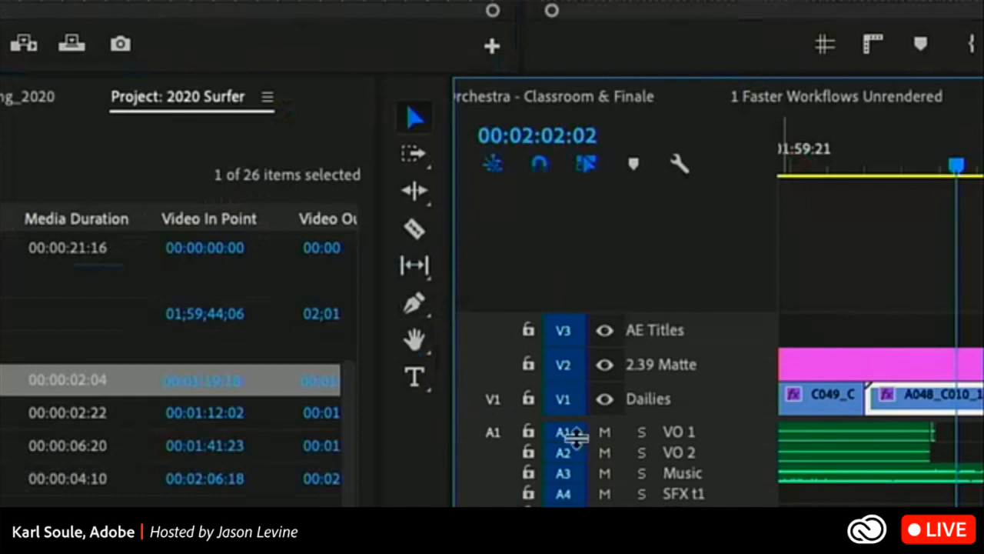
pyautogui.click(885, 165)
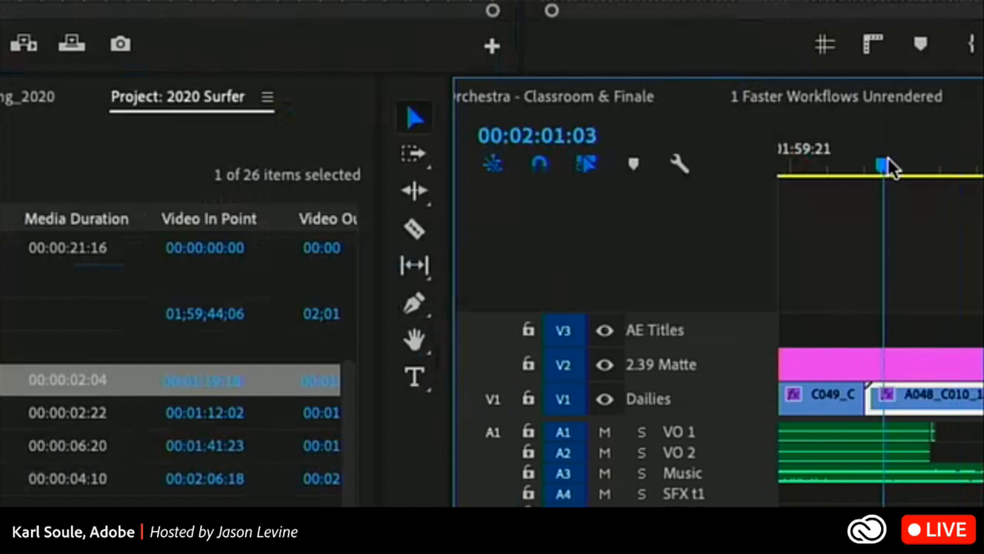
pyautogui.press('i')
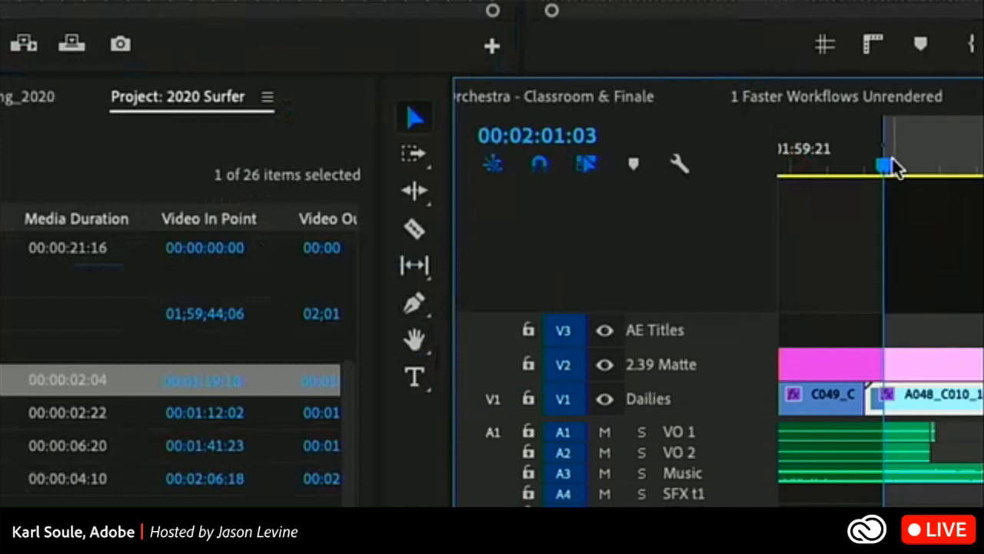
pyautogui.click(970, 164)
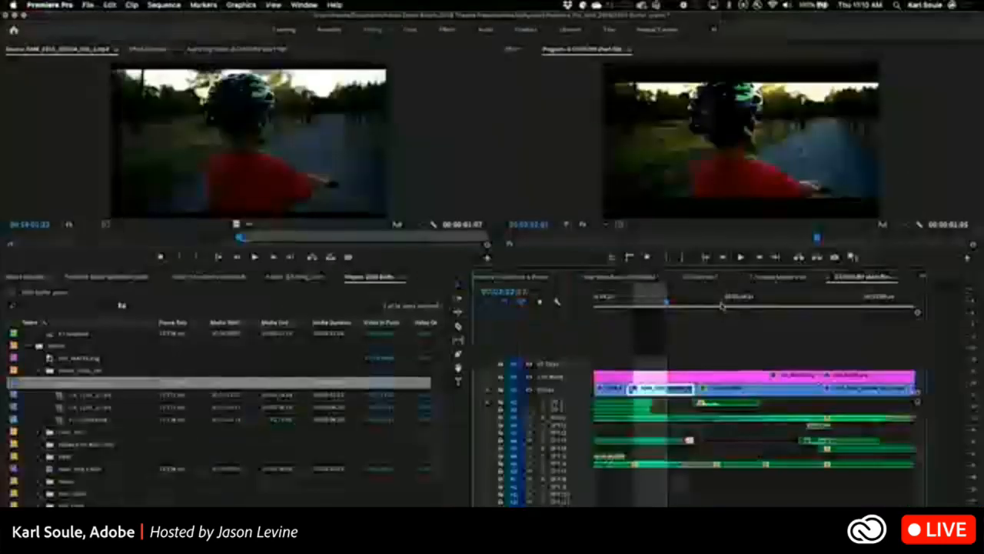
# Mark a sequence in point at 00:02:04:05, then clear the in and out points and deselect everything.
pyautogui.click(957, 305)
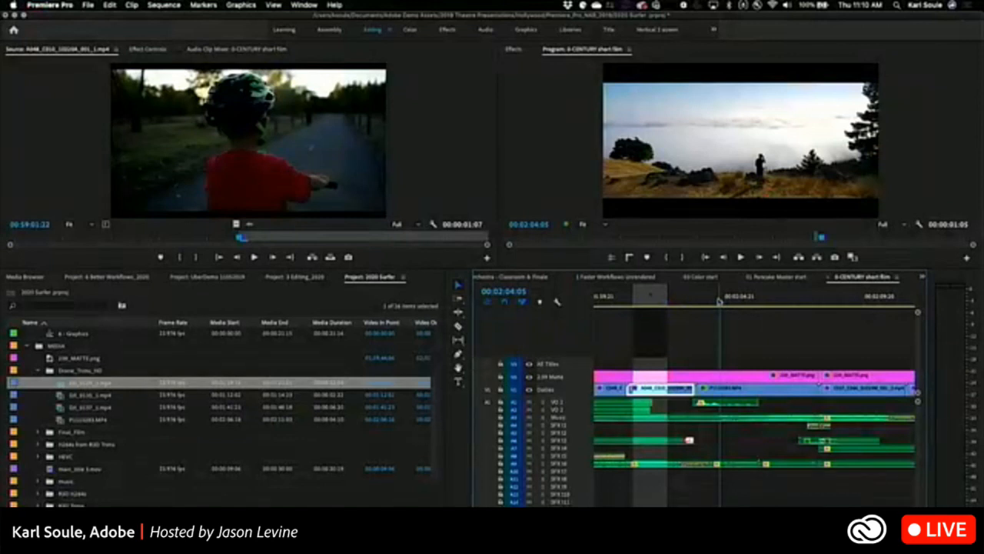
pyautogui.press('i')
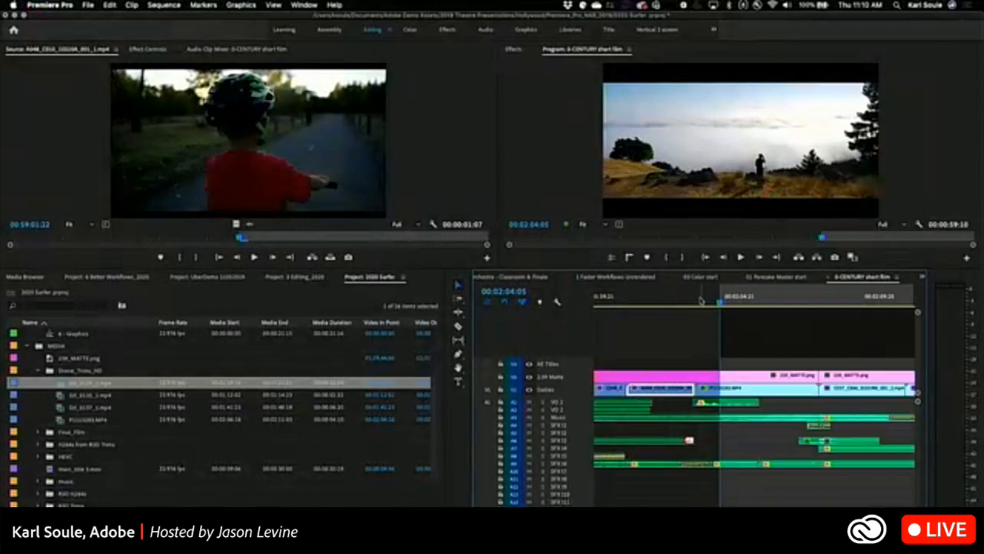
pyautogui.hotkey('alt', 'x')
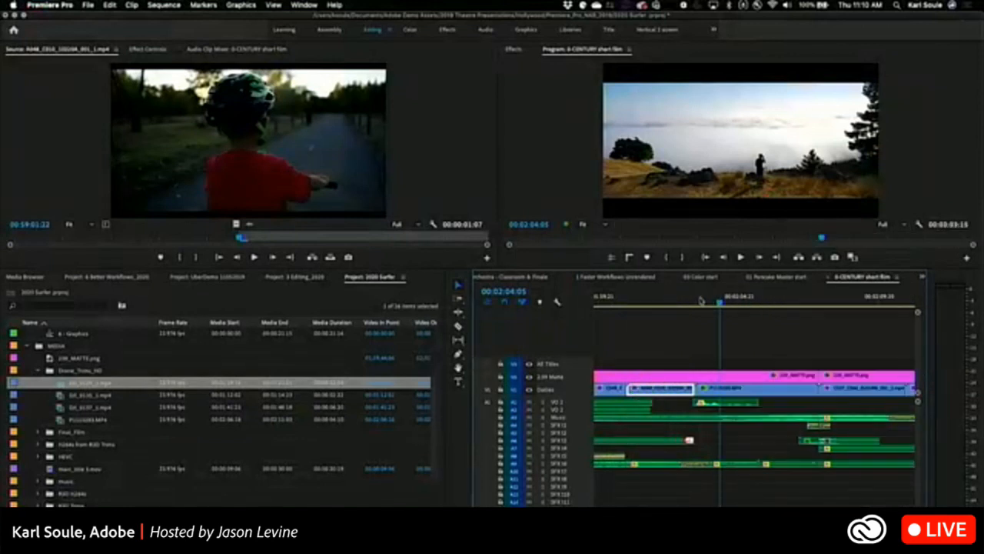
pyautogui.click(742, 321)
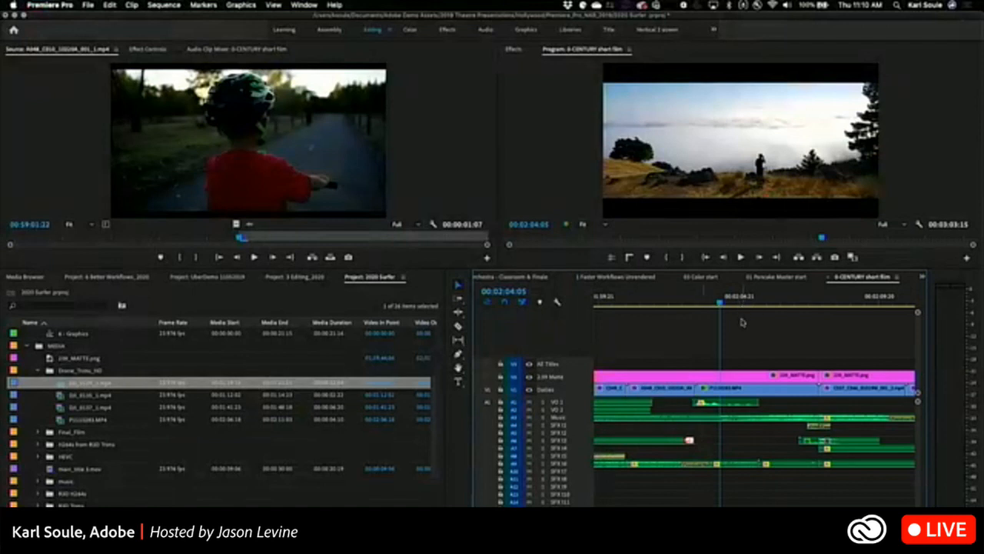
# Move the sequence playhead back to 00:01:54:13 and set the A048_C010 source clip's out point at 00:59:02:15.
pyautogui.click(713, 299)
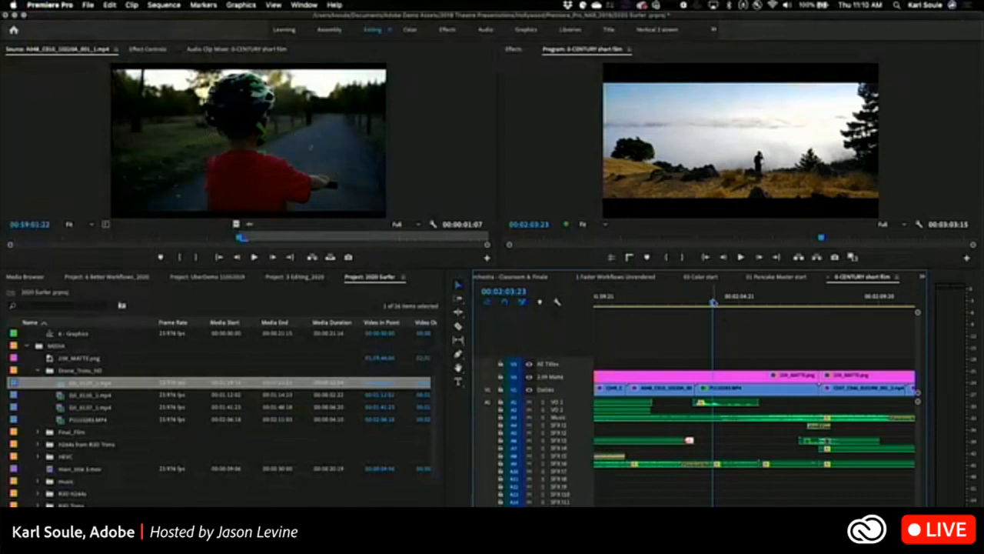
pyautogui.moveTo(714, 302); pyautogui.dragTo(674, 284)
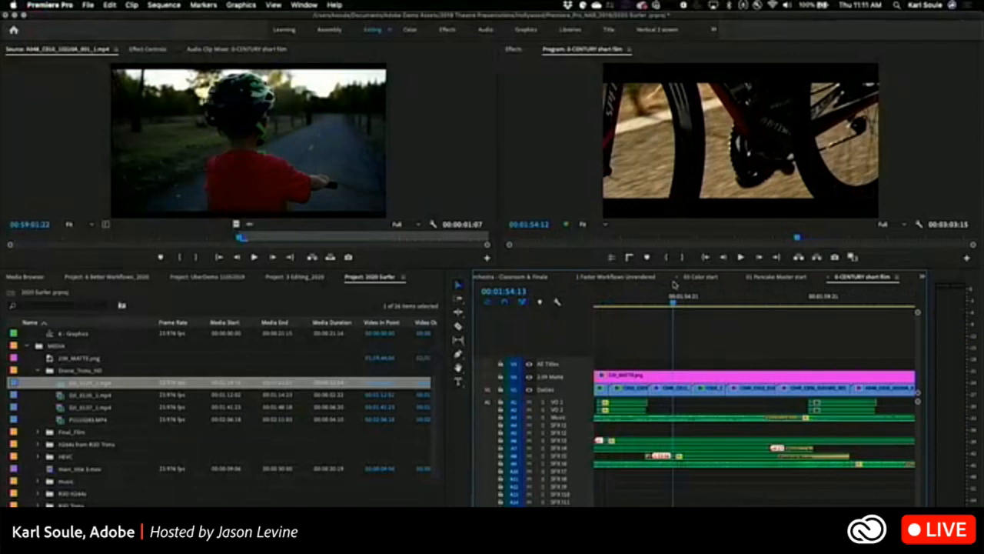
pyautogui.moveTo(240, 240); pyautogui.dragTo(374, 240)
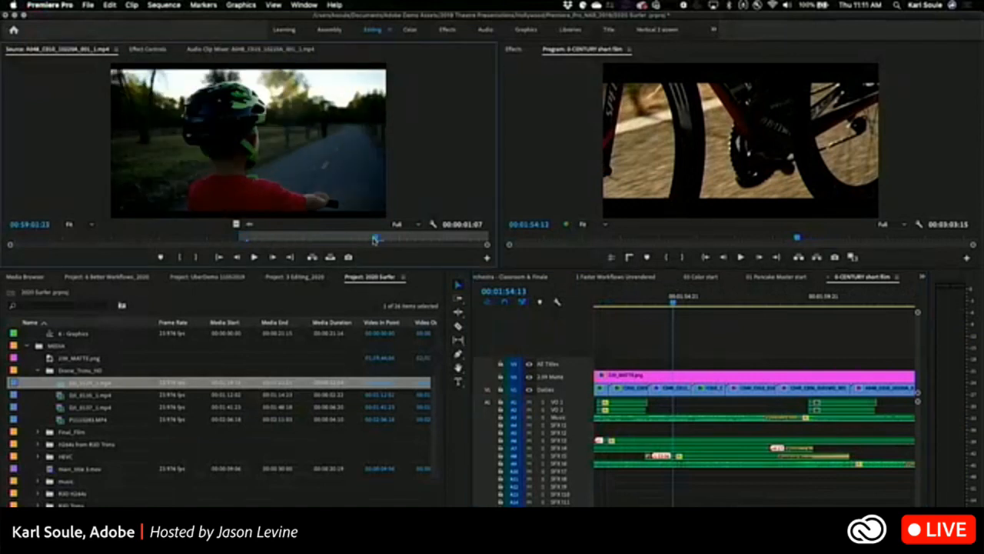
pyautogui.press('o')
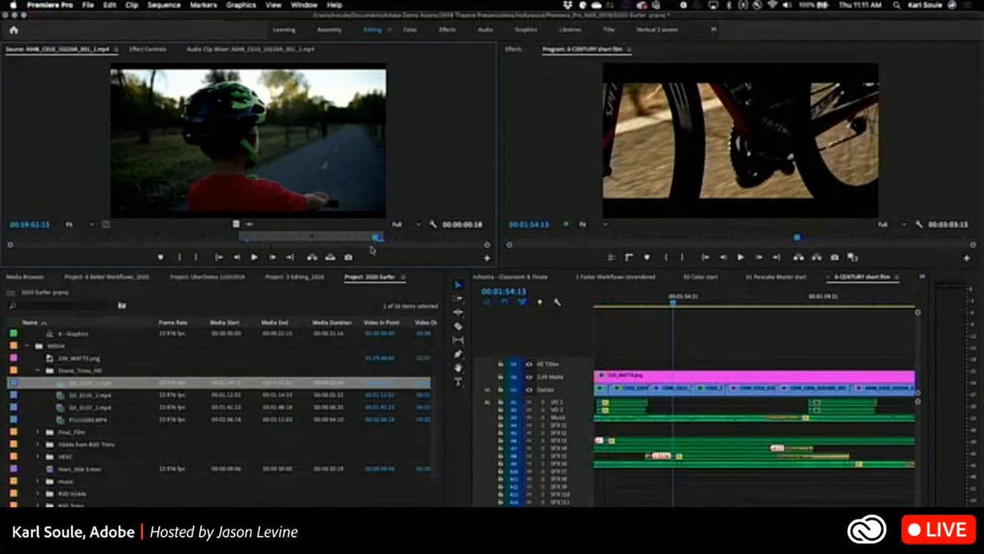
# Enable the V1 source patch, move it to the V3 AE Titles track, and review the source patching options.
pyautogui.click(487, 392)
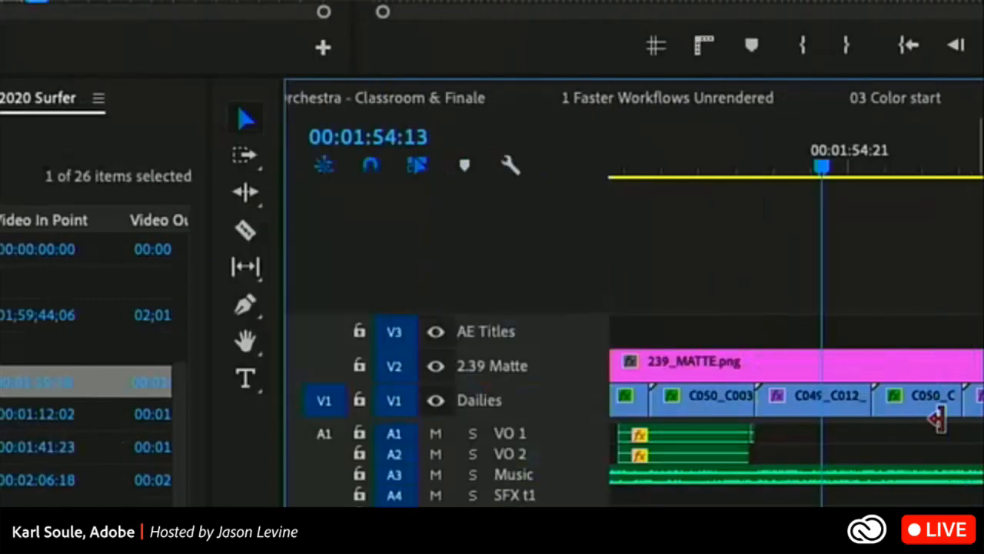
pyautogui.click(323, 395)
pyautogui.moveTo(322, 382); pyautogui.dragTo(326, 341)
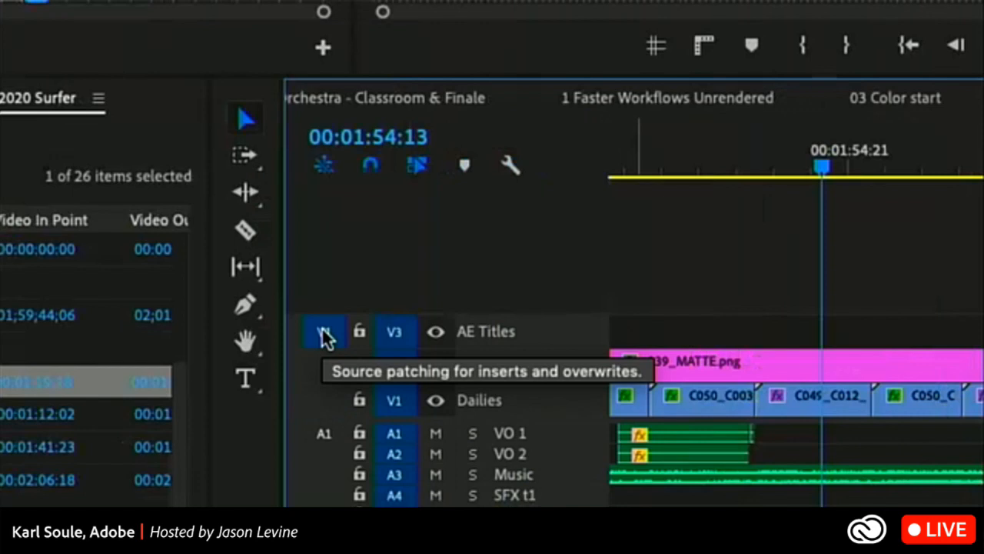
pyautogui.rightClick(325, 339)
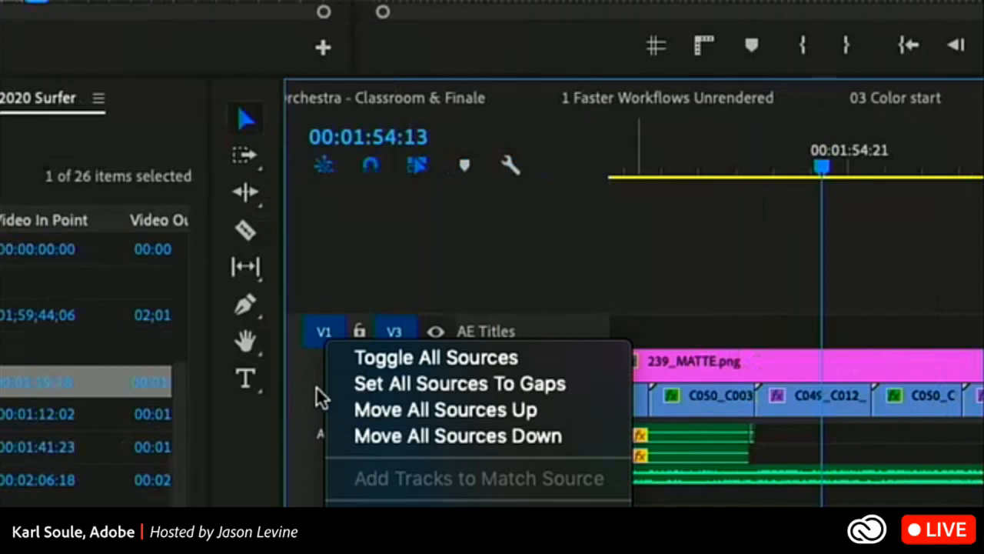
pyautogui.click(298, 371)
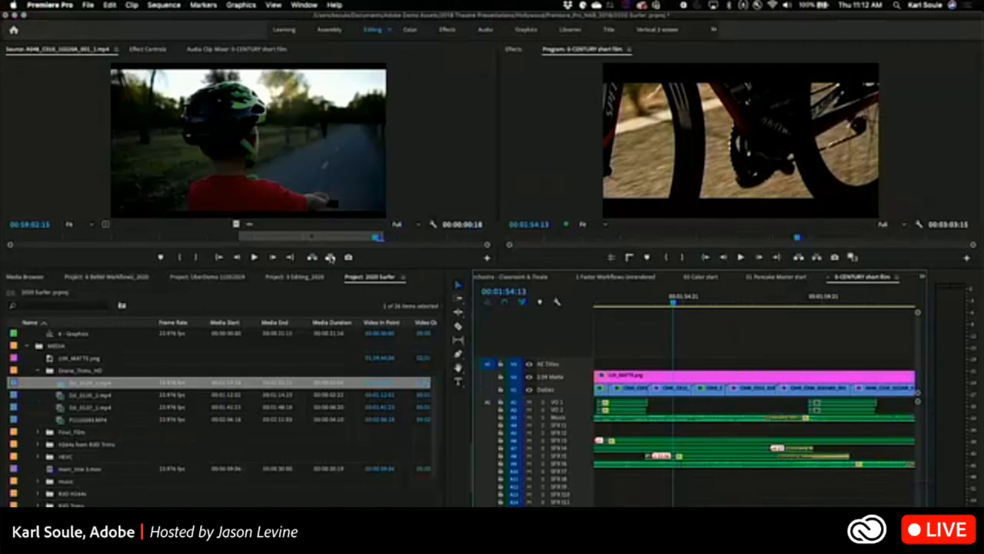
# Try to overwrite the marked A048_C010 section onto the V3 AE Titles track at 00:01:54:13.
pyautogui.click(330, 257)
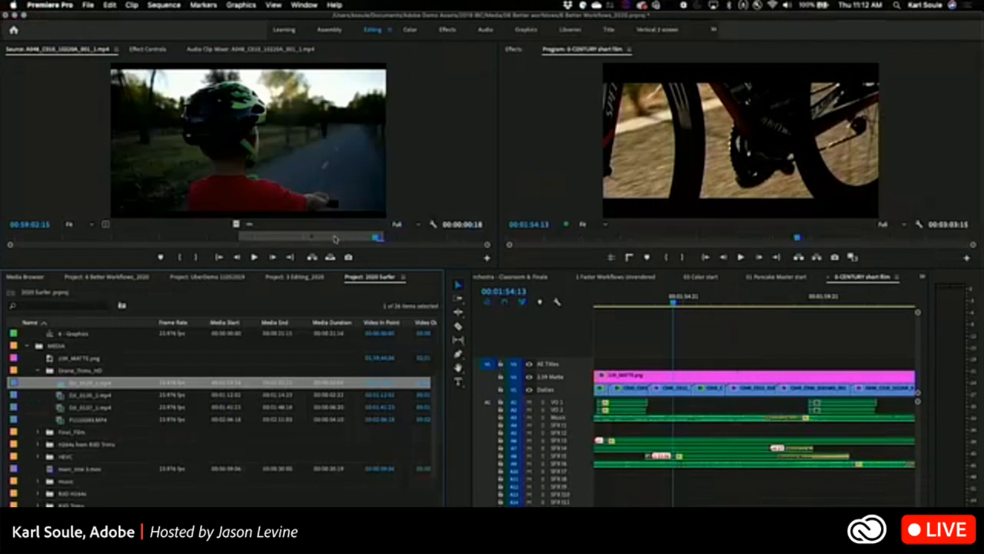
pyautogui.click(330, 258)
pyautogui.click(598, 318)
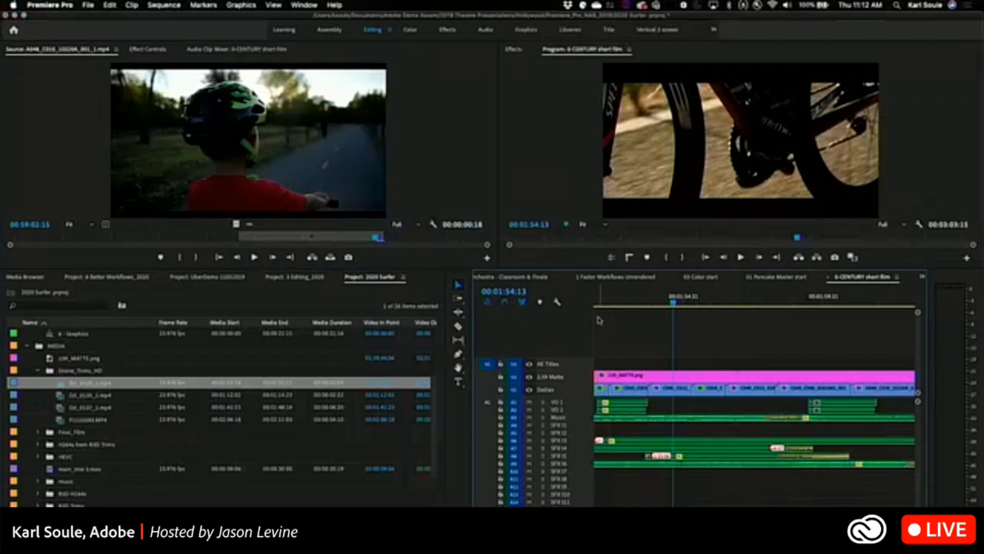
pyautogui.click(330, 258)
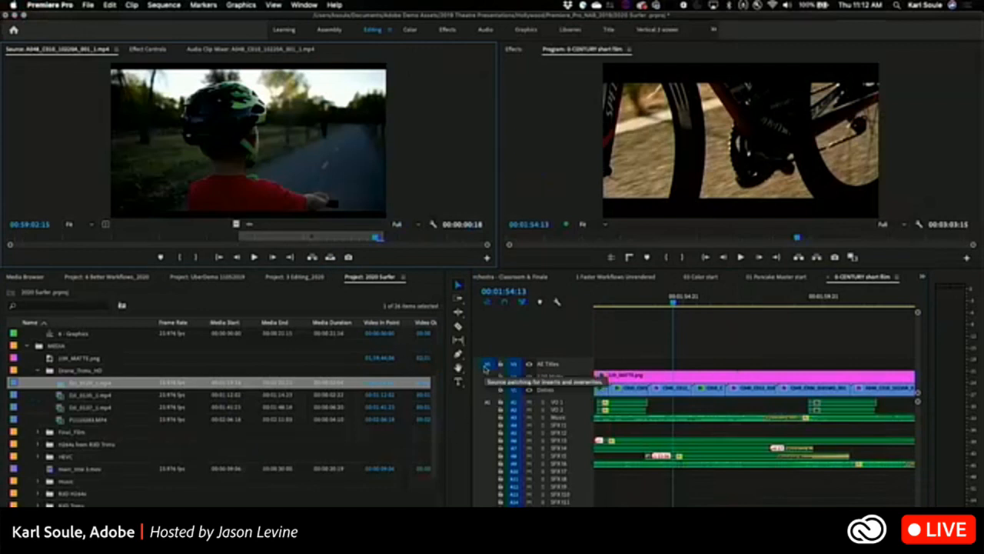
# Move the V1 source patch to the V2 2.39 Matte track and try the overwrite edit there.
pyautogui.click(485, 367)
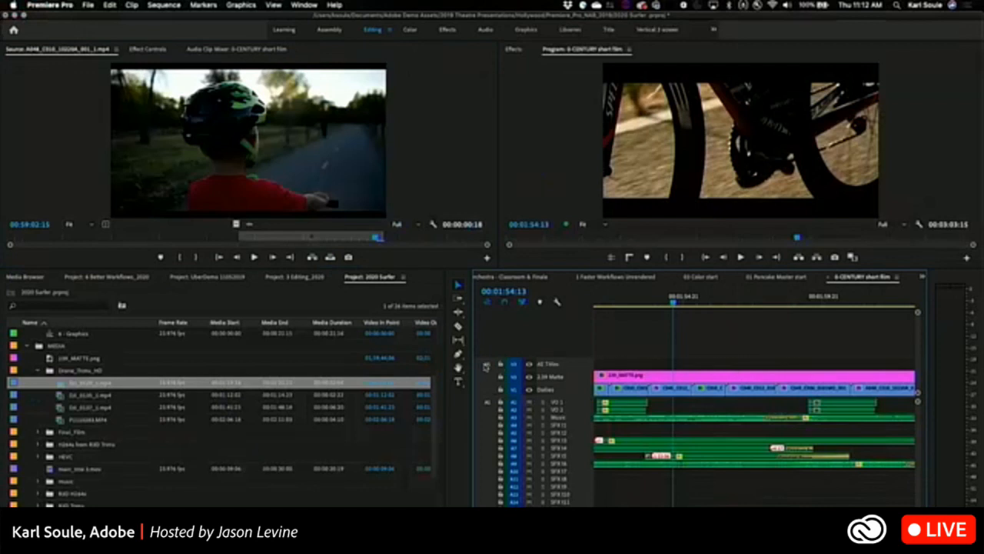
pyautogui.moveTo(485, 367); pyautogui.dragTo(487, 378)
pyautogui.click(330, 258)
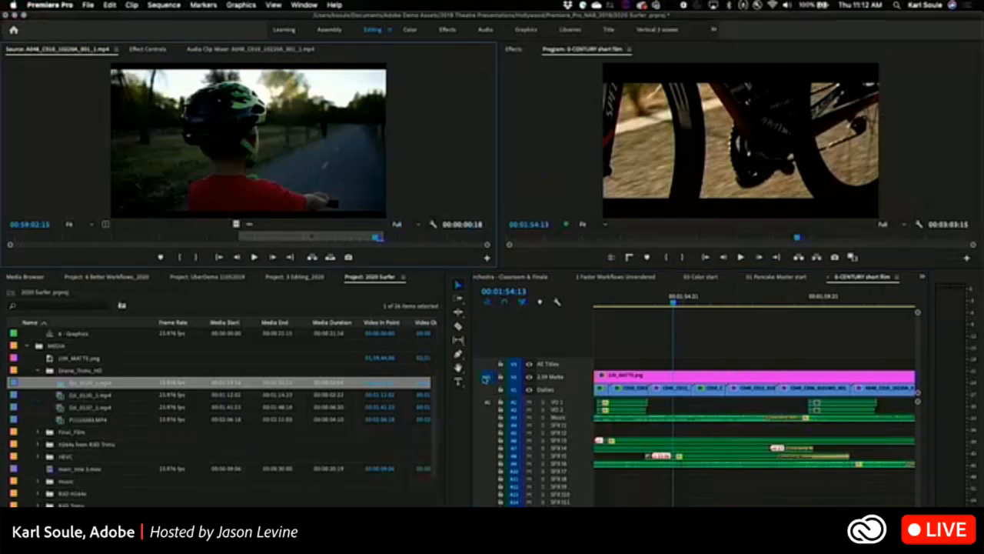
# With the playhead at 00:01:55:18, enable the A1 source patch and move the V1 source patch to V3 AE Titles.
pyautogui.click(488, 403)
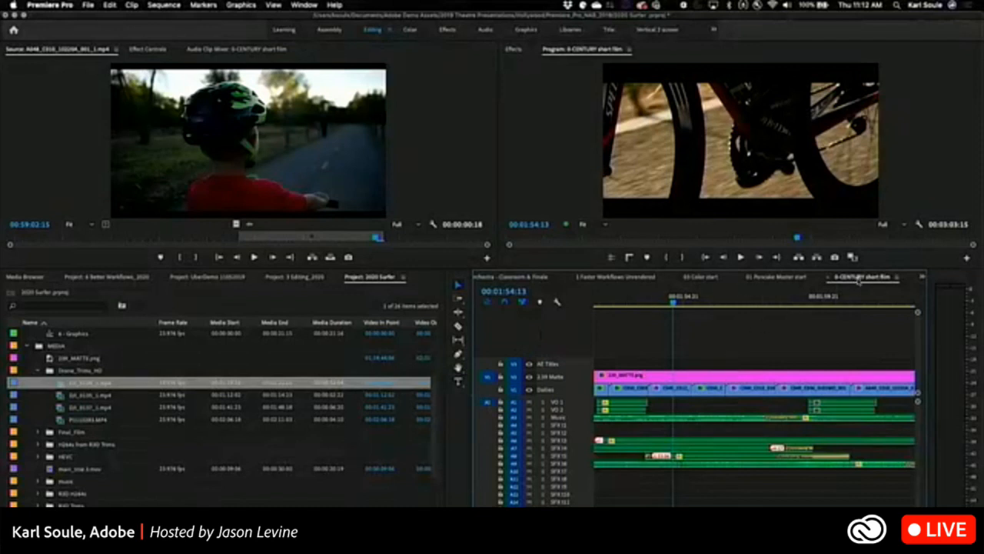
pyautogui.click(707, 302)
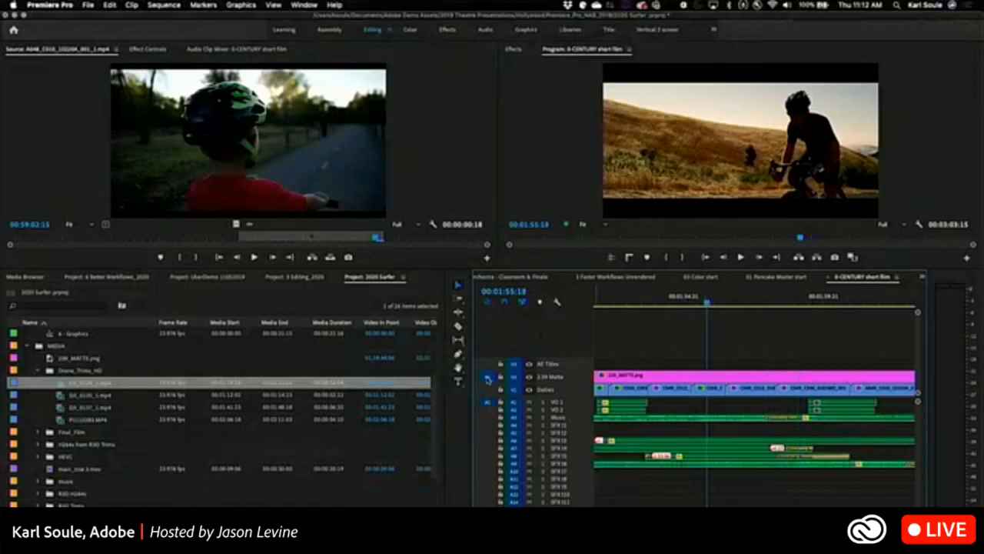
pyautogui.moveTo(486, 377); pyautogui.dragTo(487, 363)
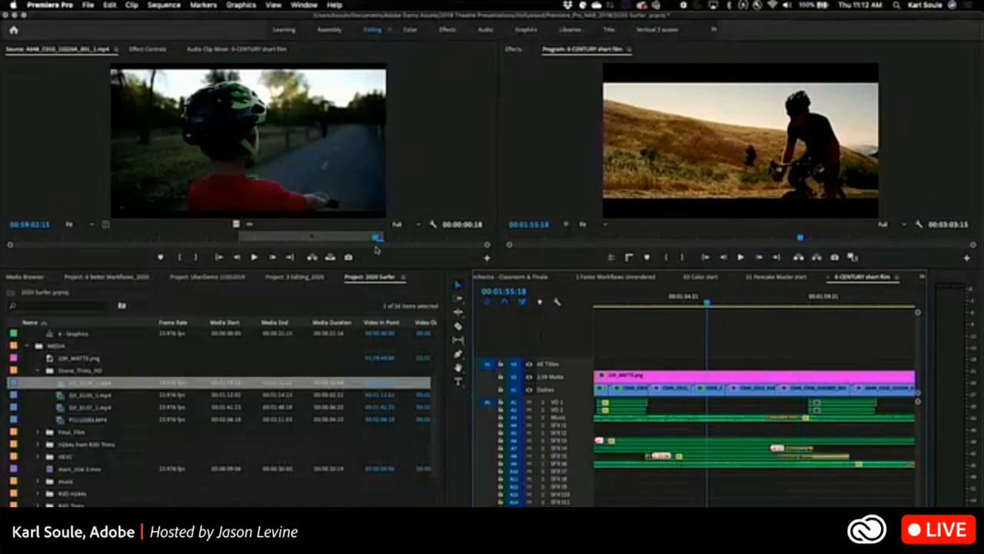
# Extend the A048_C010 source clip's out point to 00:59:03:01.
pyautogui.click(419, 186)
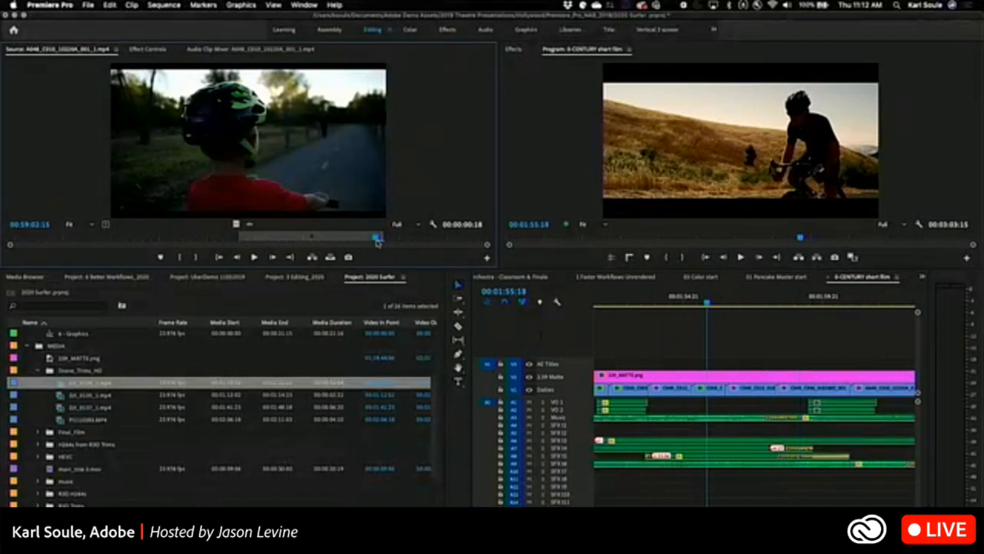
pyautogui.moveTo(378, 240); pyautogui.dragTo(459, 241)
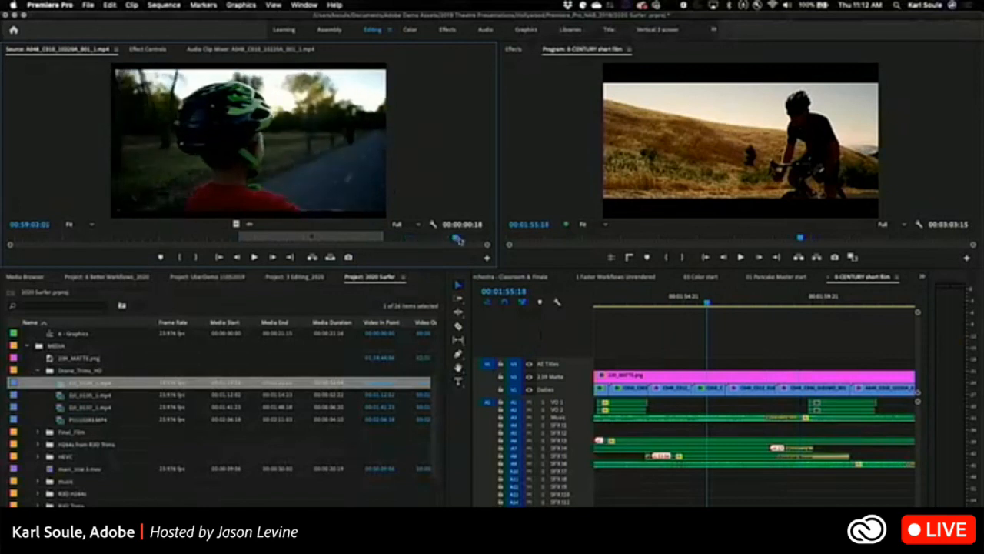
pyautogui.press('o')
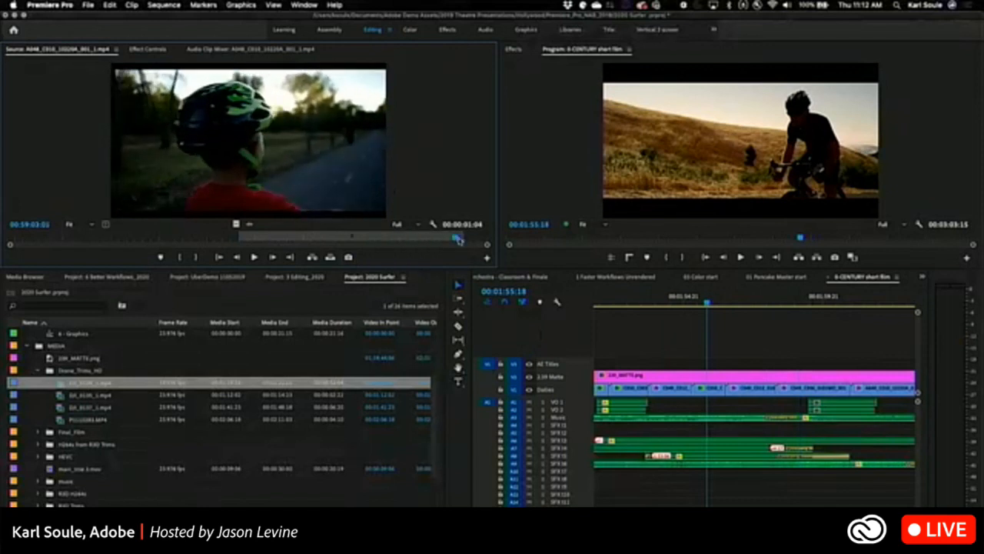
# Try to match frame at 00:01:55:18 with the C049_C012 clip selected, and widen the Source monitor's visible time range.
pyautogui.click(669, 390)
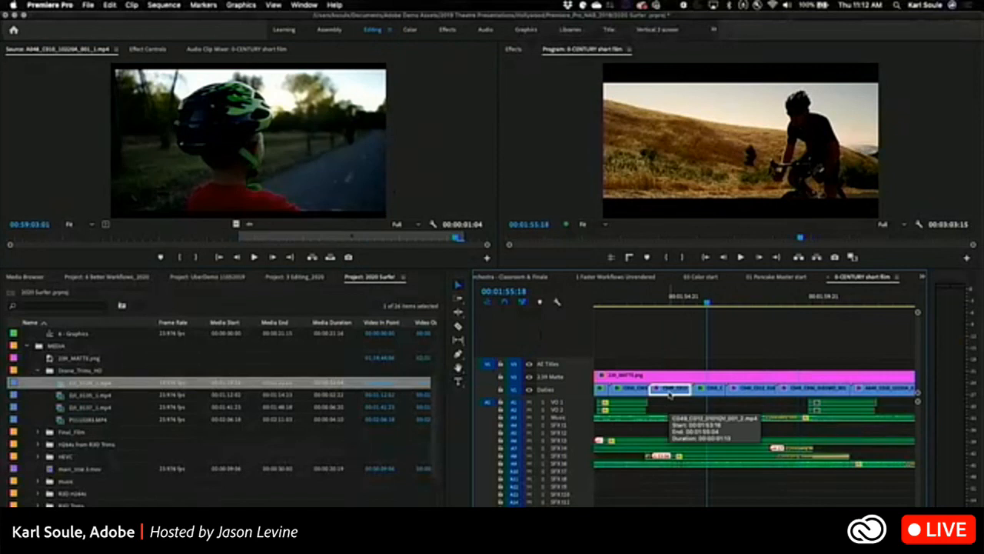
pyautogui.press('f')
pyautogui.moveTo(265, 234); pyautogui.dragTo(316, 235)
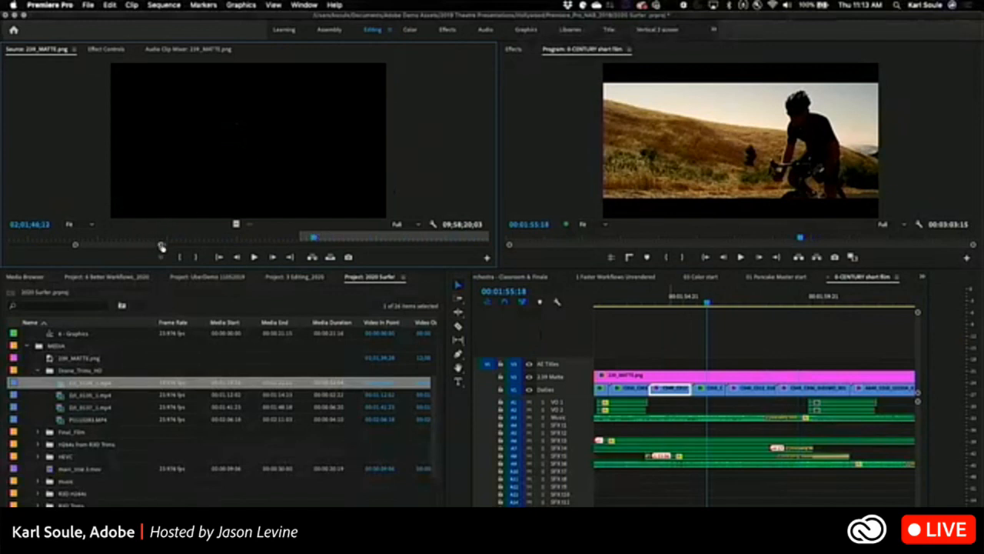
pyautogui.moveTo(160, 246); pyautogui.dragTo(340, 246)
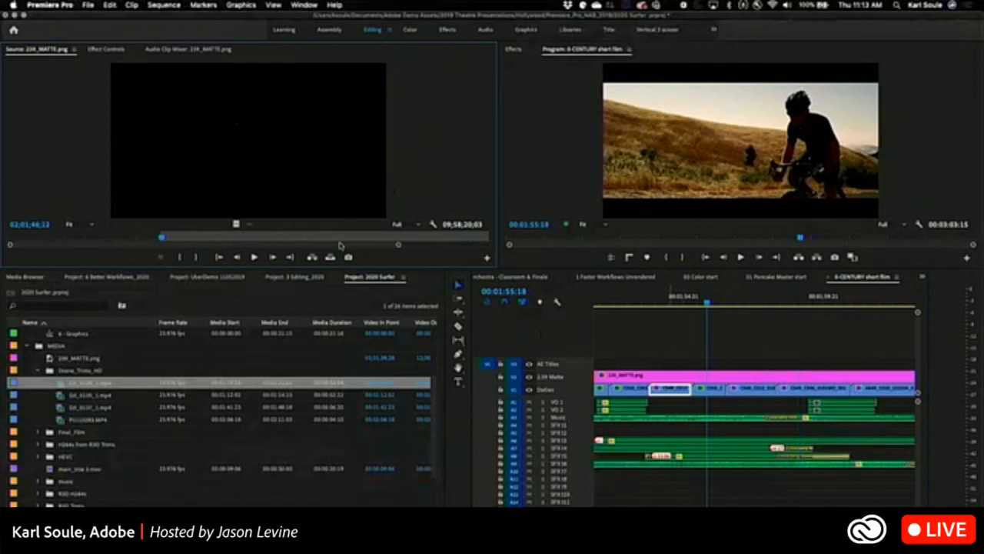
pyautogui.click(629, 390)
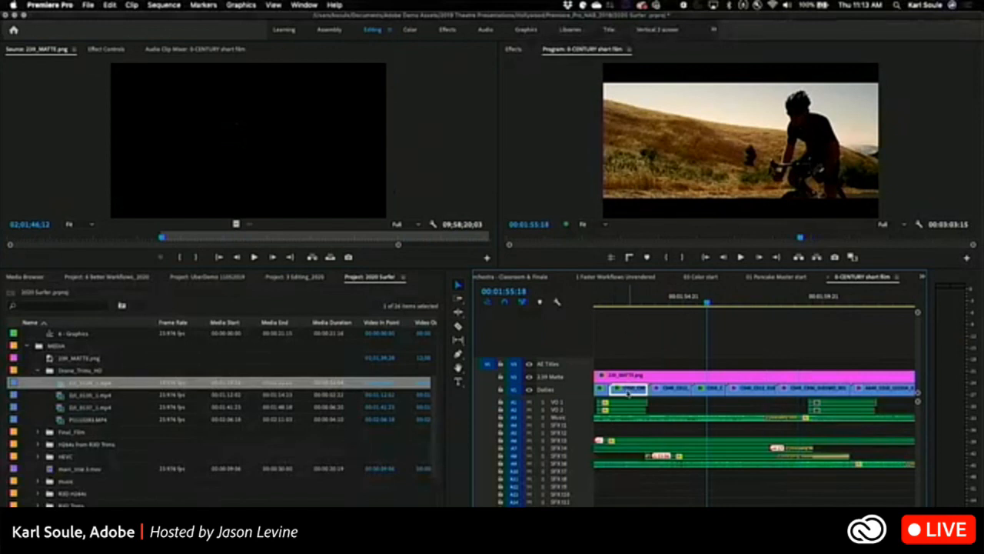
# Open the 1 Faster Workflows Unrendered sequence and load the B-CAMERA clip at 00:00:12:13 into the Source monitor.
pyautogui.click(619, 276)
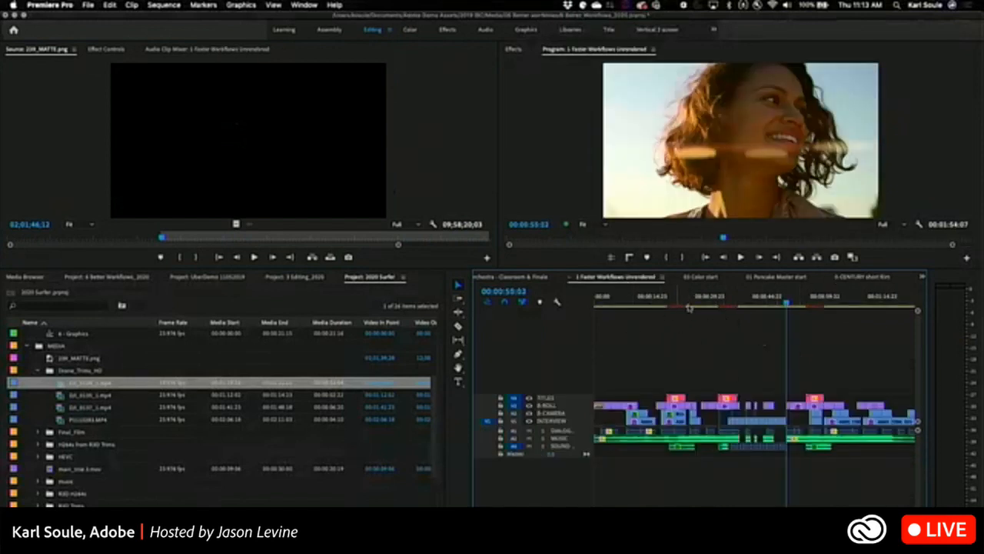
pyautogui.moveTo(762, 302); pyautogui.dragTo(642, 307)
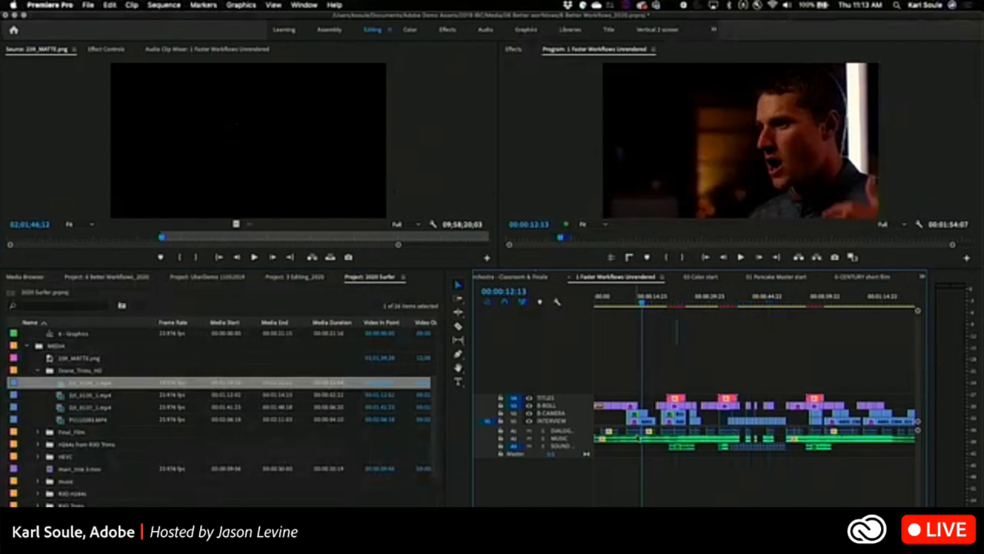
pyautogui.doubleClick(638, 414)
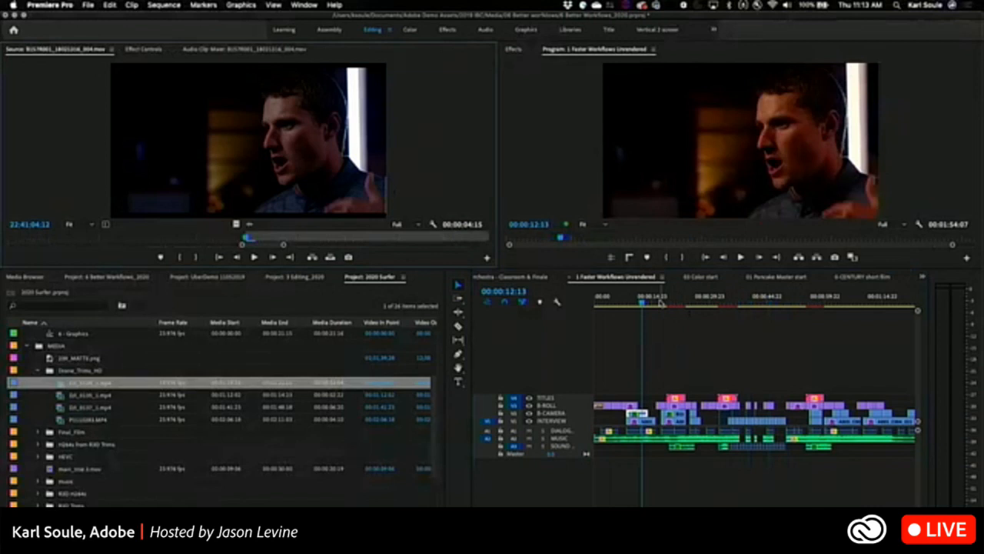
# Set the source clip's out point at 22:41:05:02 and place it at the playhead on a new video track above TITLES.
pyautogui.click(362, 240)
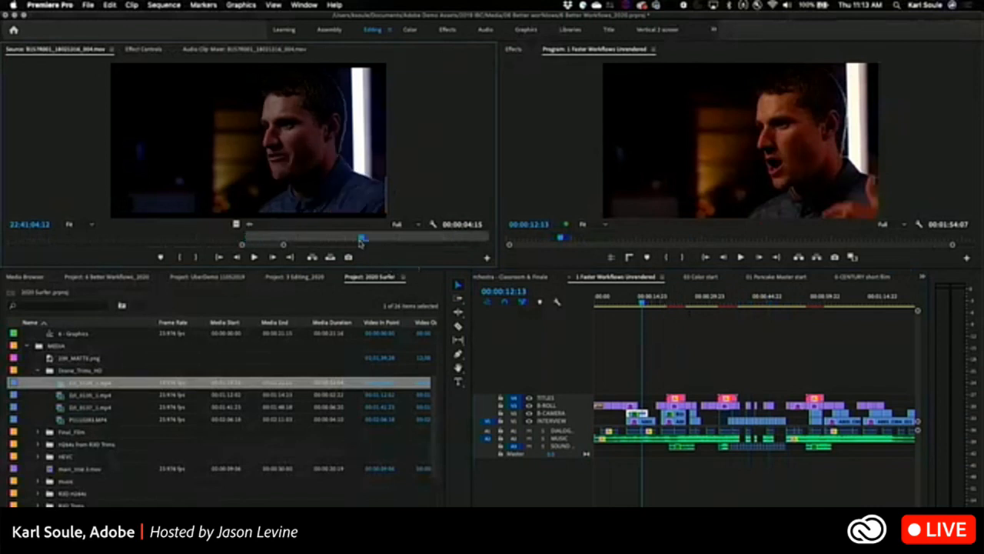
pyautogui.press('o')
pyautogui.moveTo(272, 117); pyautogui.dragTo(642, 389)
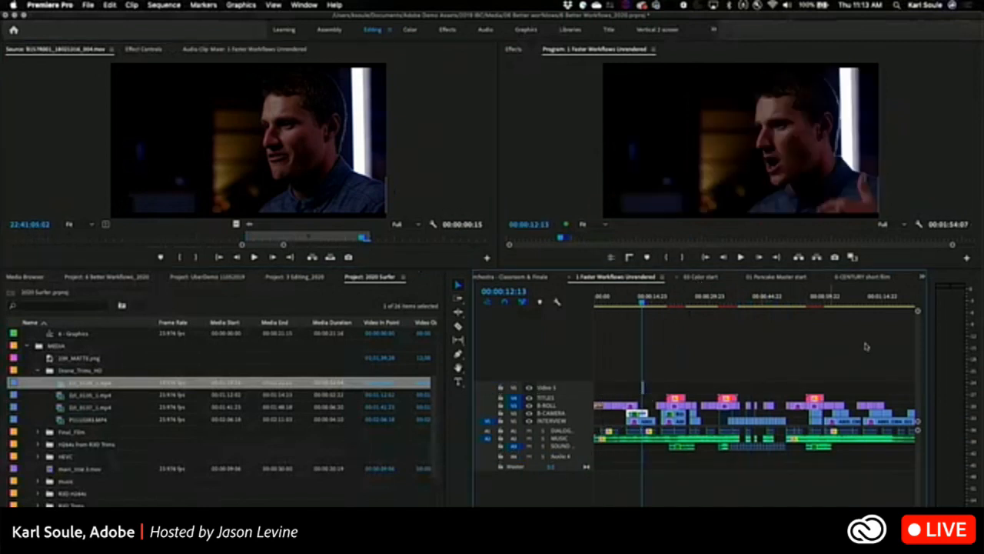
# Move the playhead to 00:01:07:12 and overwrite the source clip there with V1 patched to the INTERVIEW track.
pyautogui.click(856, 303)
pyautogui.press('space')
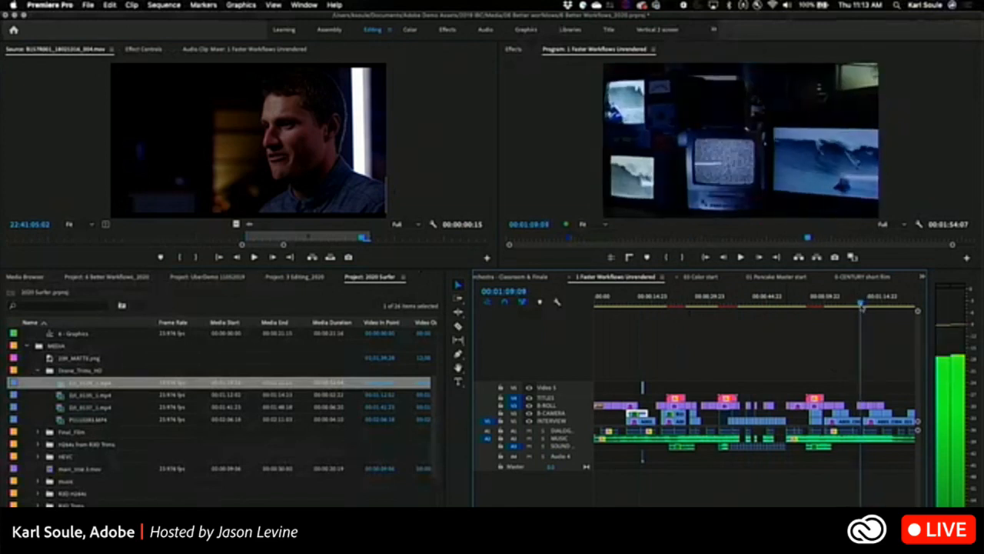
pyautogui.moveTo(862, 307); pyautogui.dragTo(853, 306)
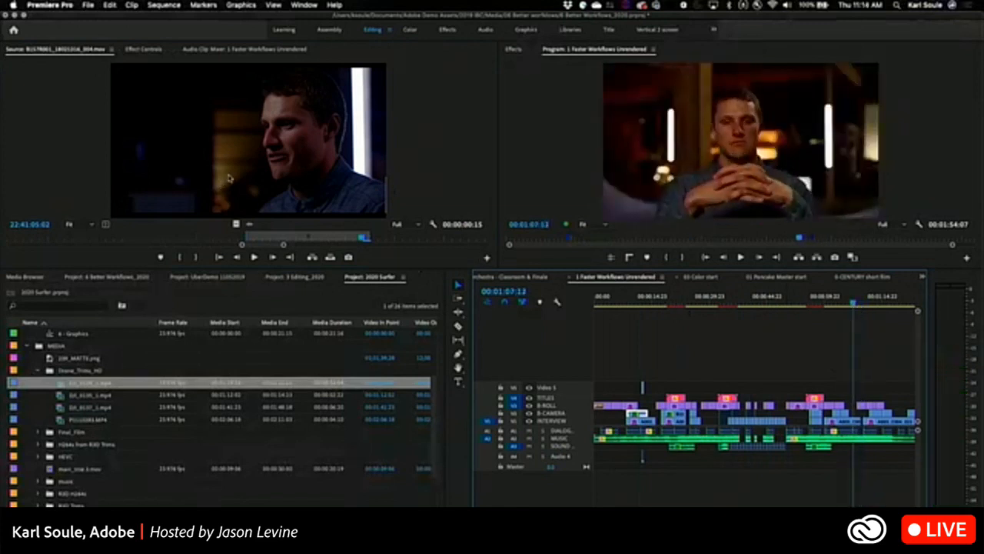
pyautogui.click(330, 258)
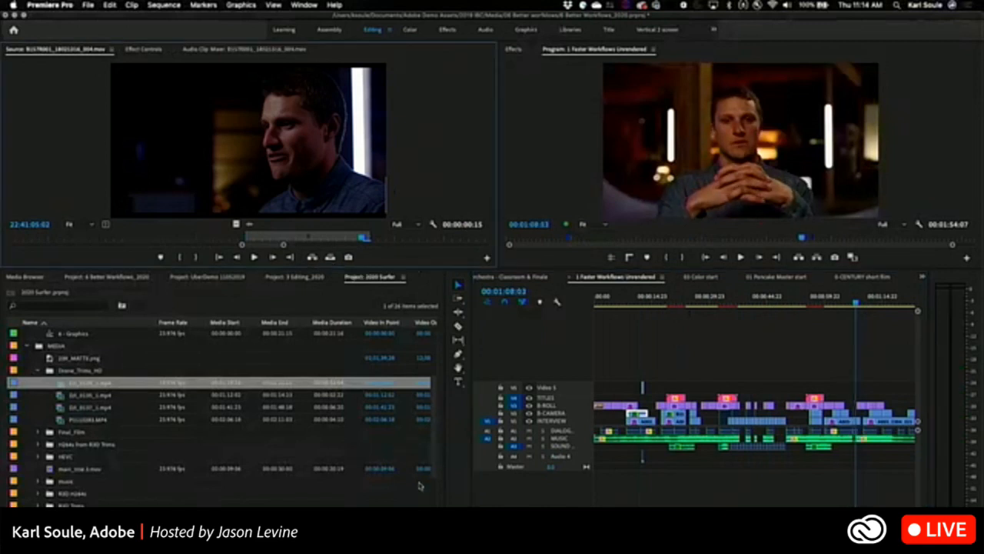
# Patch source V1 to Video 5 and overwrite the clip at 00:01:08:03, and enable the A1 source patch.
pyautogui.moveTo(488, 424); pyautogui.dragTo(488, 387)
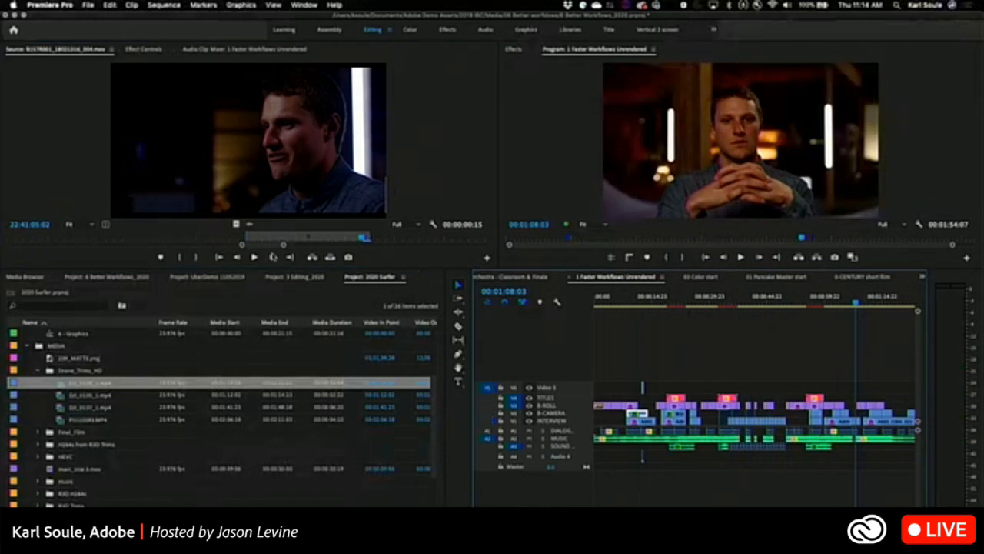
pyautogui.click(331, 258)
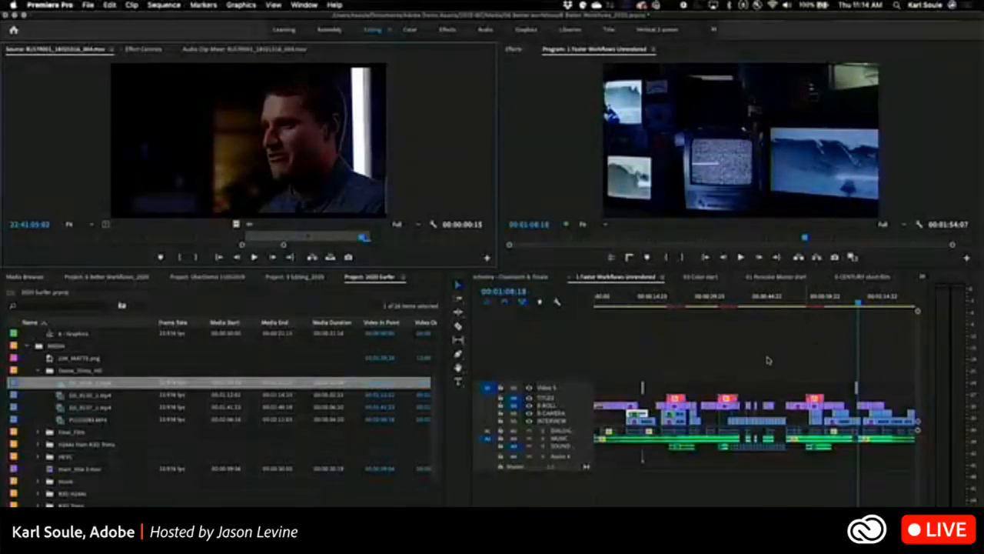
pyautogui.click(486, 432)
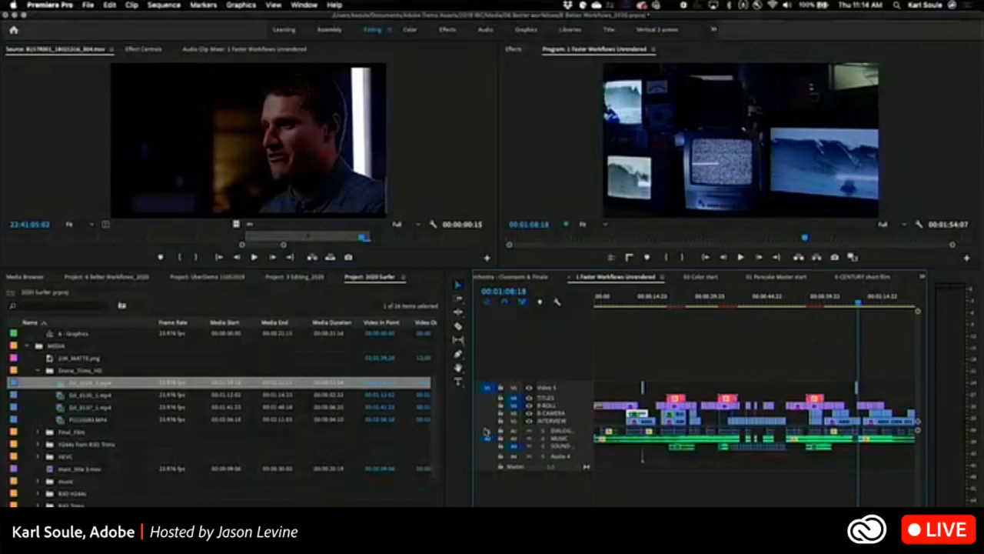
pyautogui.click(489, 389)
pyautogui.click(856, 302)
pyautogui.moveTo(860, 302); pyautogui.dragTo(753, 305)
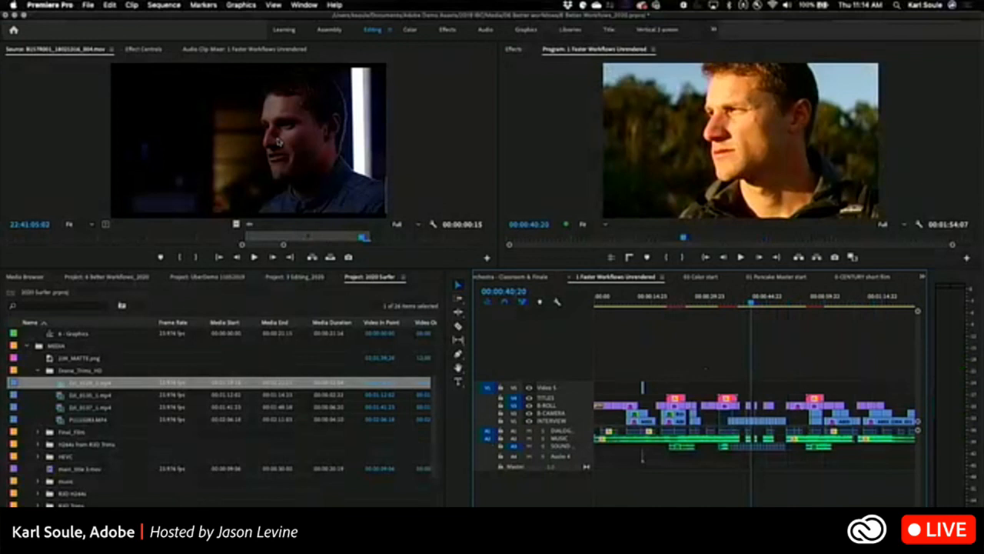
pyautogui.click(879, 304)
pyautogui.moveTo(892, 303)
pyautogui.mouseDown()
pyautogui.moveTo(857, 298)
pyautogui.moveTo(893, 289)
pyautogui.mouseUp()
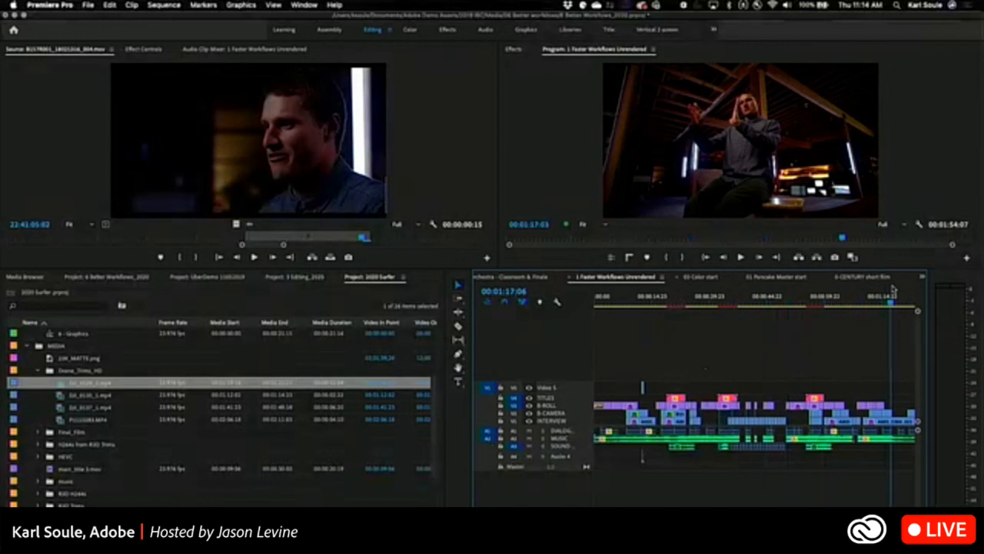
pyautogui.moveTo(893, 289); pyautogui.dragTo(893, 289)
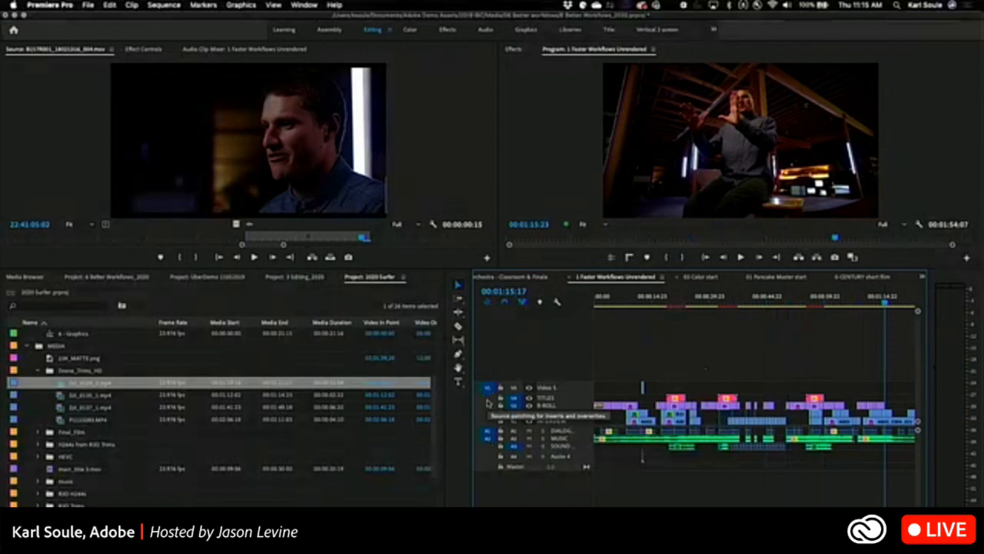
# Turn on track targeting for Video 5 and for the A1 and A2 audio tracks.
pyautogui.click(487, 399)
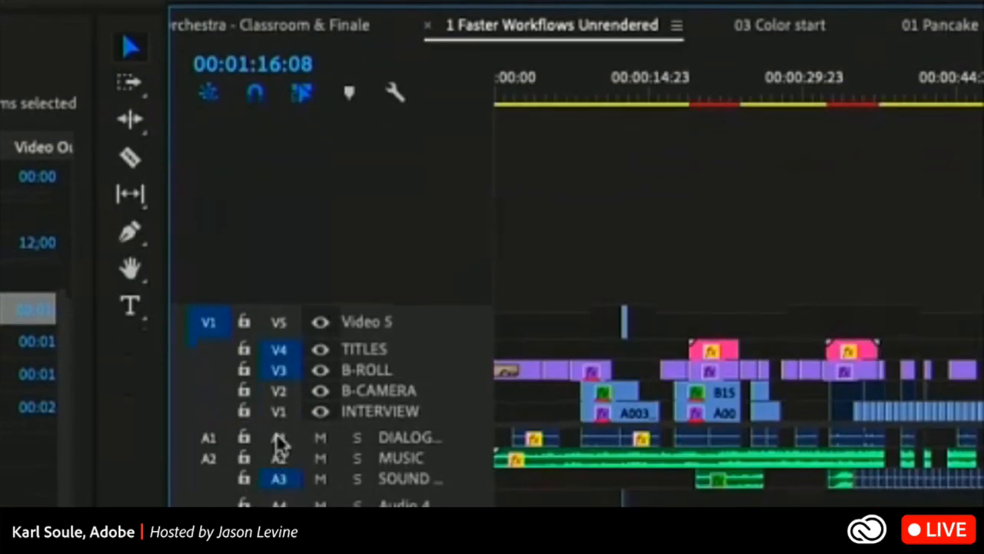
pyautogui.click(284, 329)
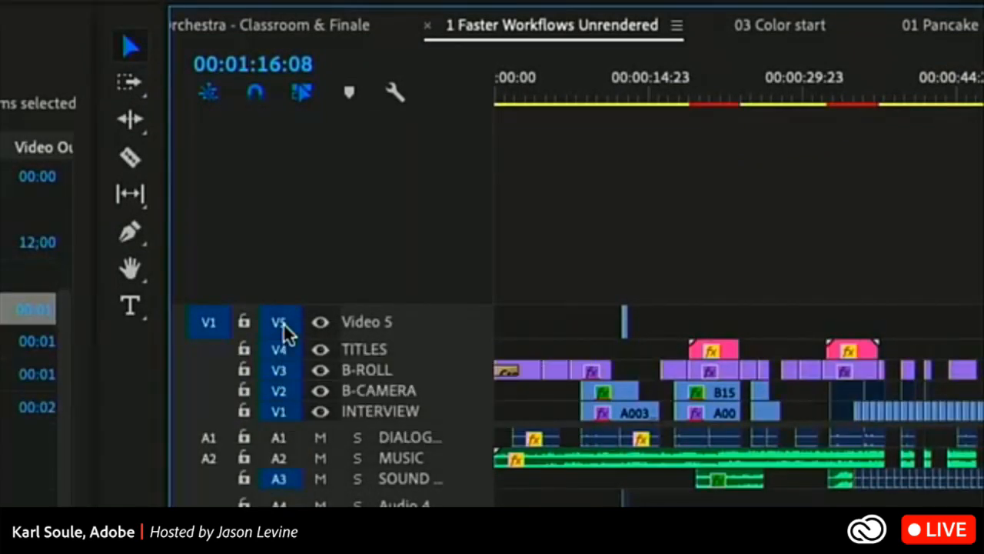
pyautogui.click(279, 459)
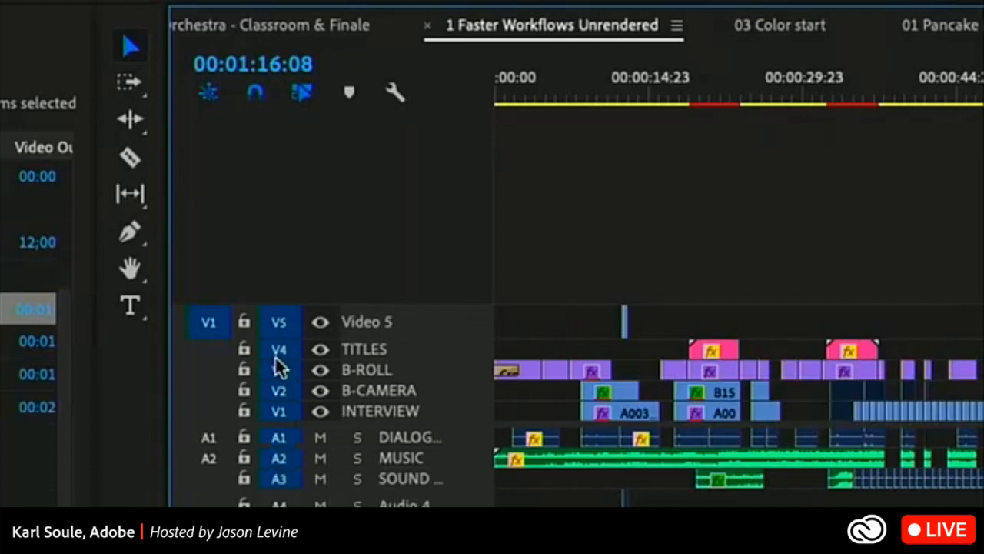
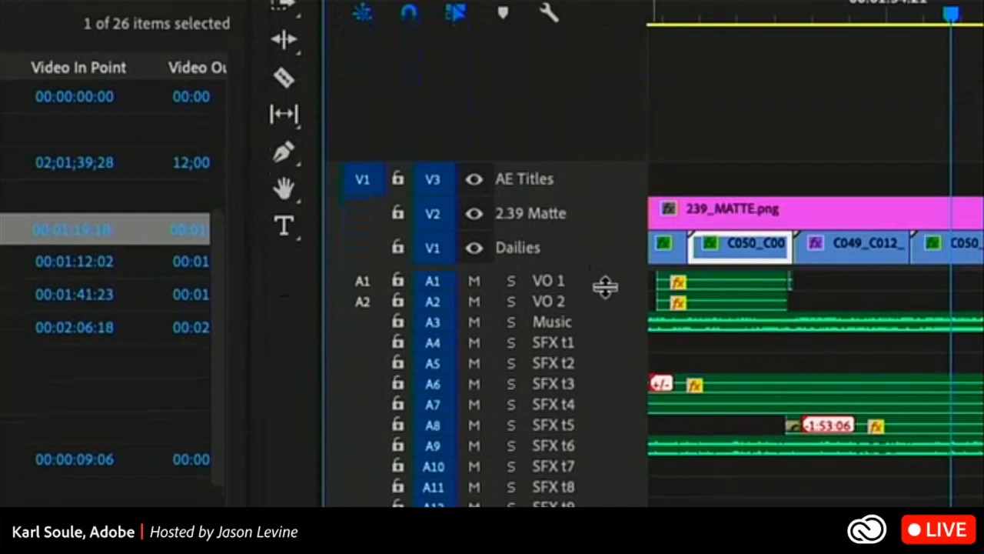
# Try enlarging the VO 1 and VO 2 audio tracks together, and collapse them back to their minimum height.
pyautogui.moveTo(604, 289); pyautogui.dragTo(605, 460)
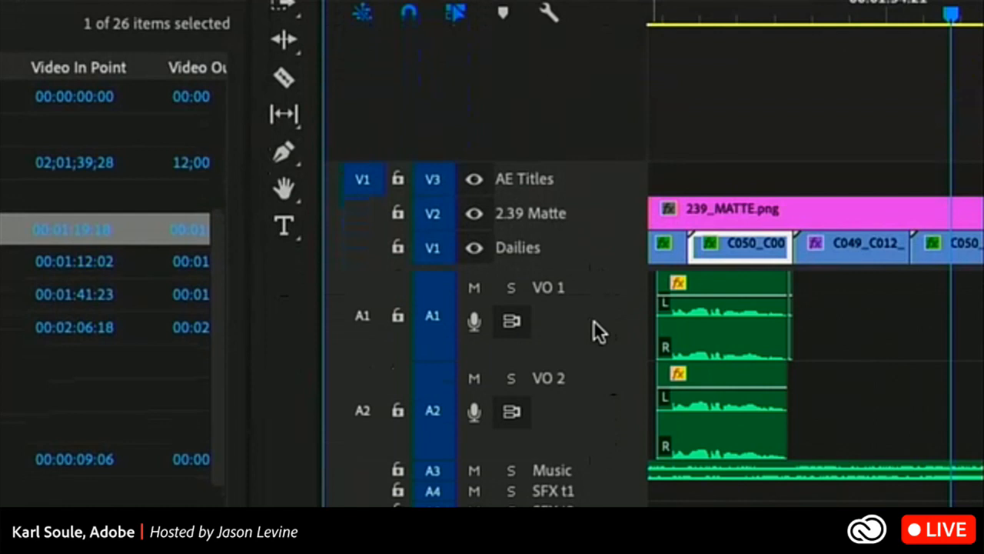
pyautogui.scroll(-5, 593, 319)
pyautogui.scroll(8, 594, 319)
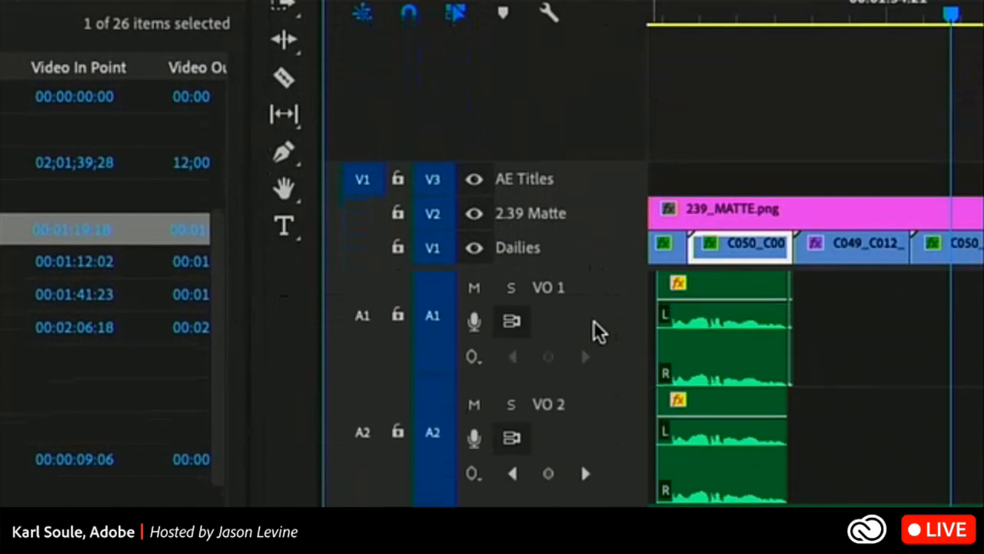
pyautogui.scroll(-5, 594, 320)
pyautogui.scroll(3, 594, 320)
pyautogui.scroll(-2, 594, 319)
pyautogui.scroll(-2, 598, 331)
pyautogui.scroll(3, 594, 322)
pyautogui.scroll(-3, 594, 322)
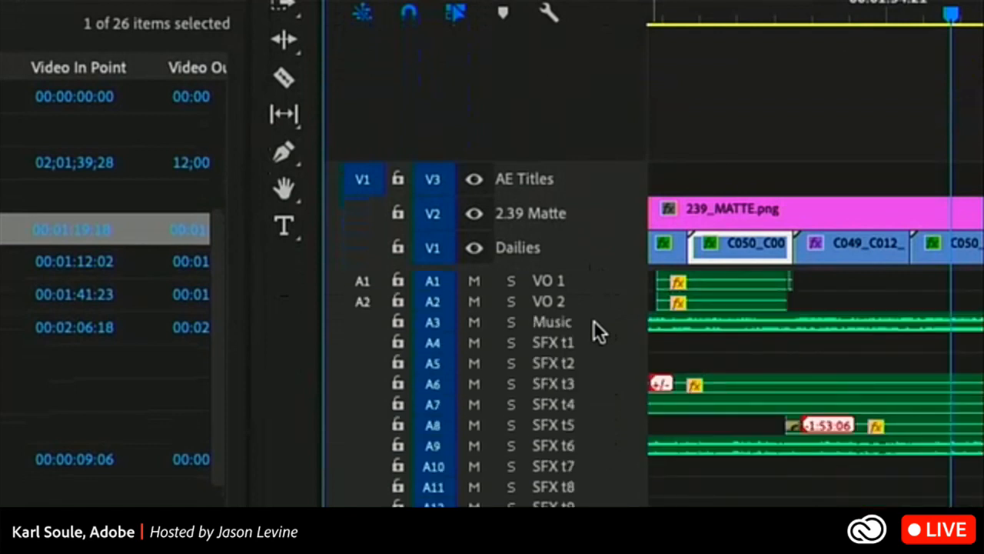
# Expand the VO 1 and VO 2 audio tracks until their waveforms show, making VO 1 tall enough for its keyframe controls.
pyautogui.moveTo(609, 309); pyautogui.dragTo(607, 362)
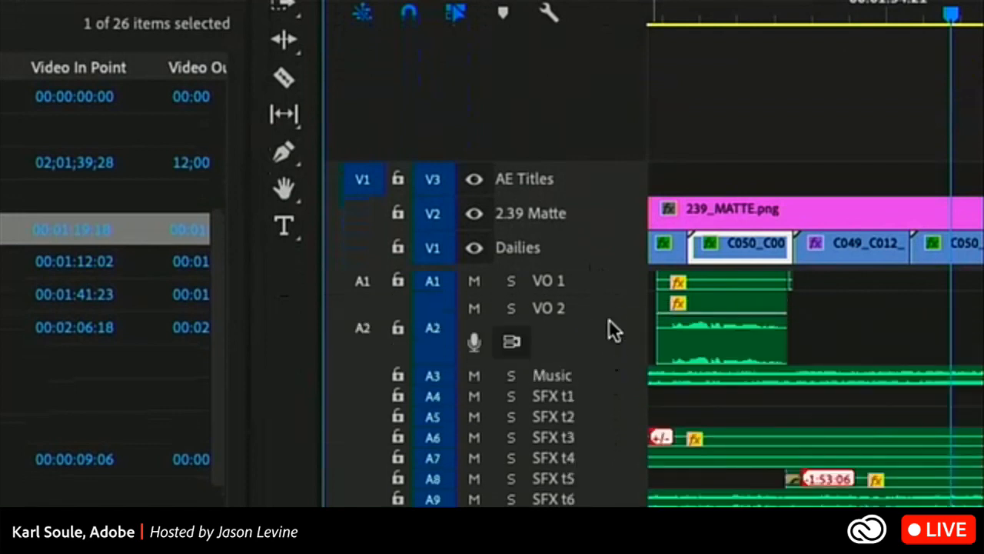
pyautogui.moveTo(597, 289); pyautogui.dragTo(602, 364)
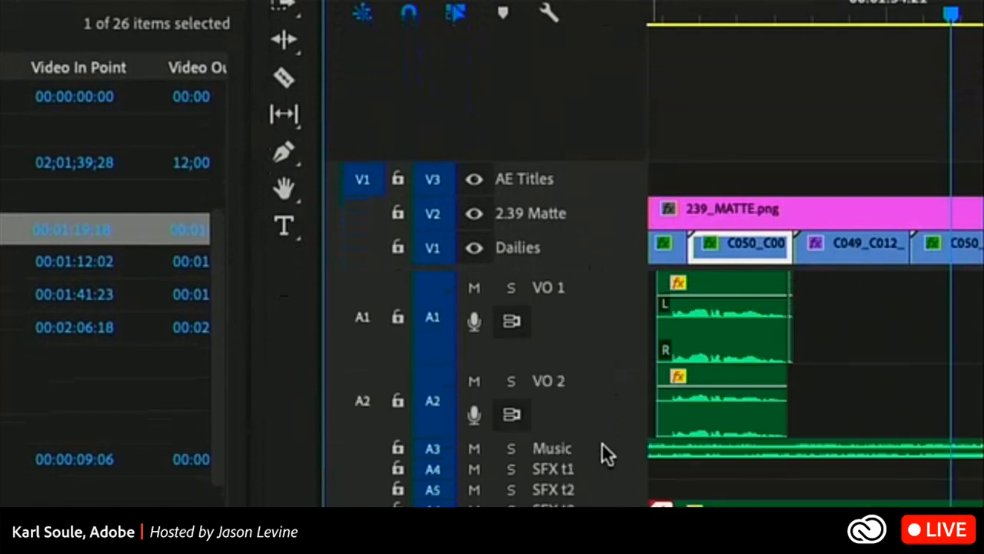
pyautogui.moveTo(604, 436); pyautogui.dragTo(605, 460)
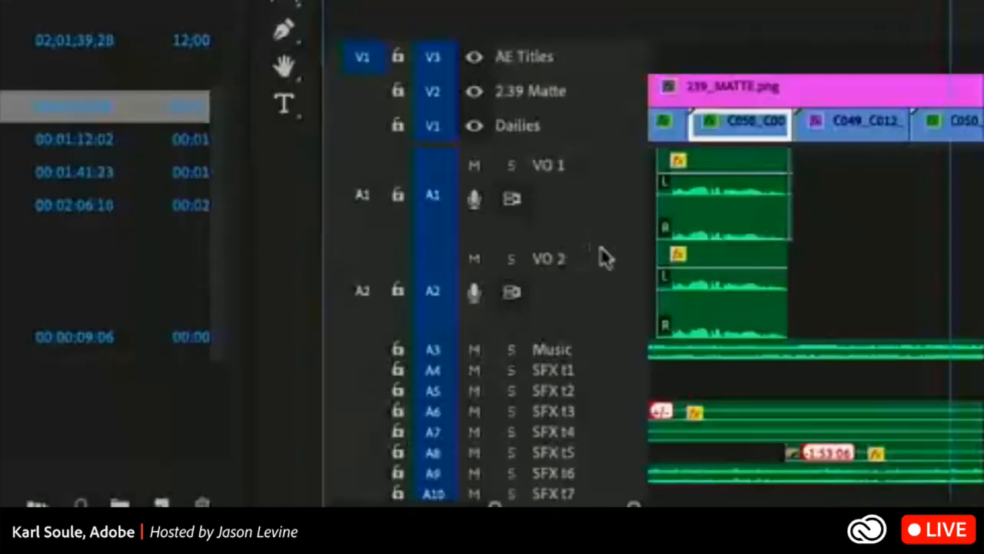
pyautogui.moveTo(602, 239); pyautogui.dragTo(602, 310)
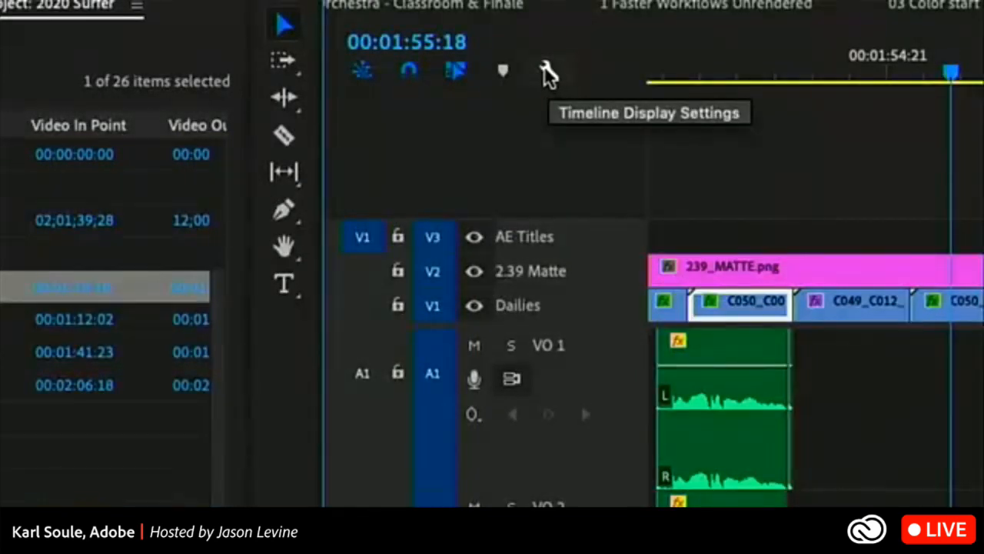
# Save the current track heights as a preset named VO Expanded, assigned to Track Height Preset 1.
pyautogui.click(545, 68)
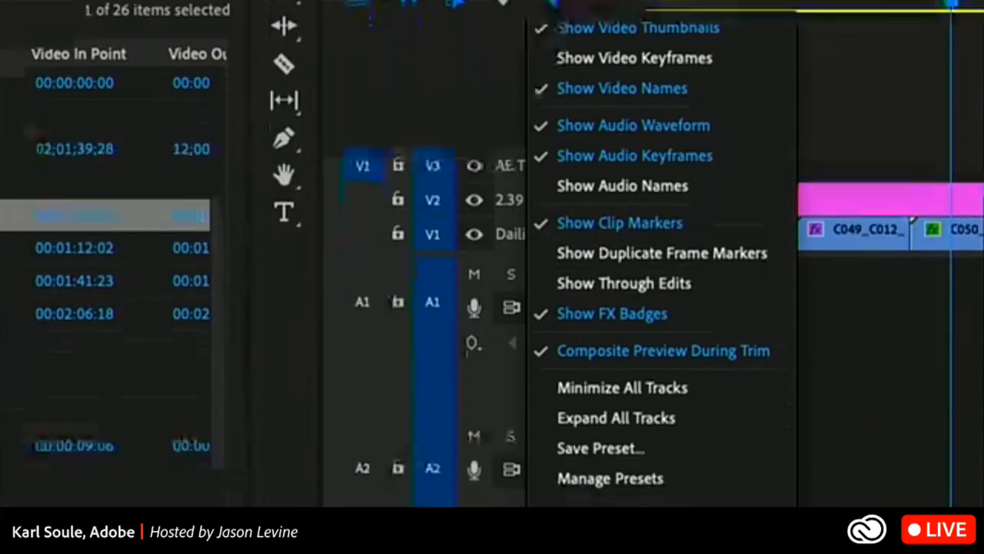
pyautogui.click(584, 449)
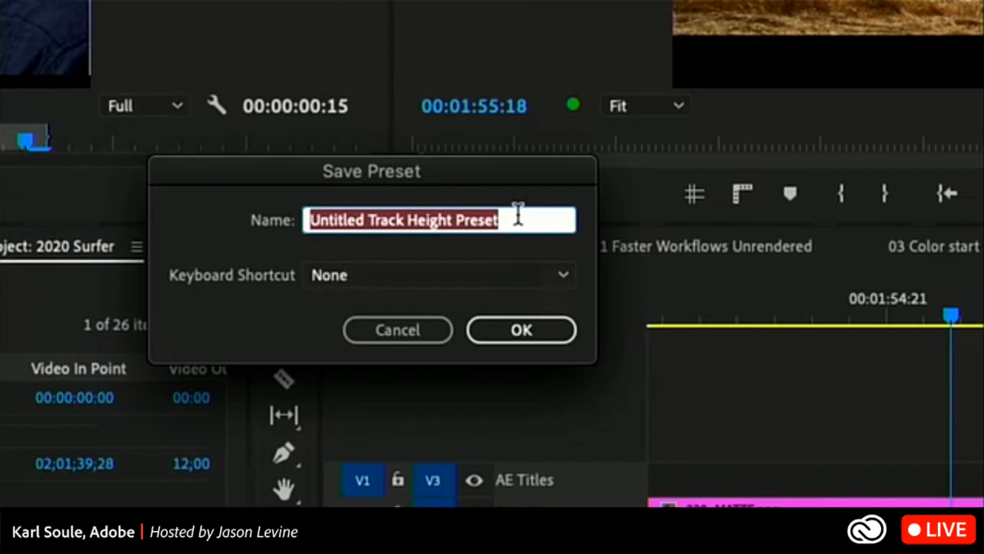
pyautogui.write('V')
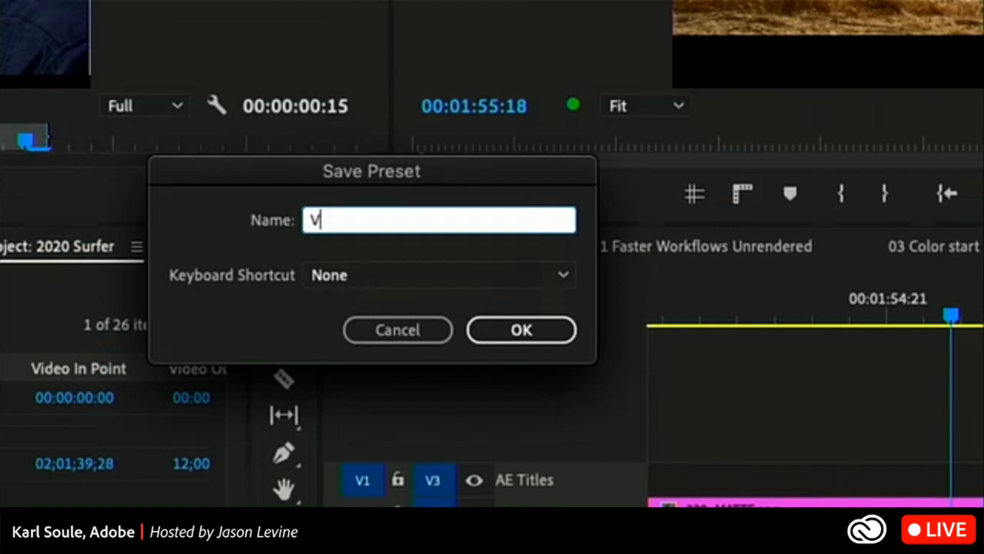
pyautogui.write('O Expanded')
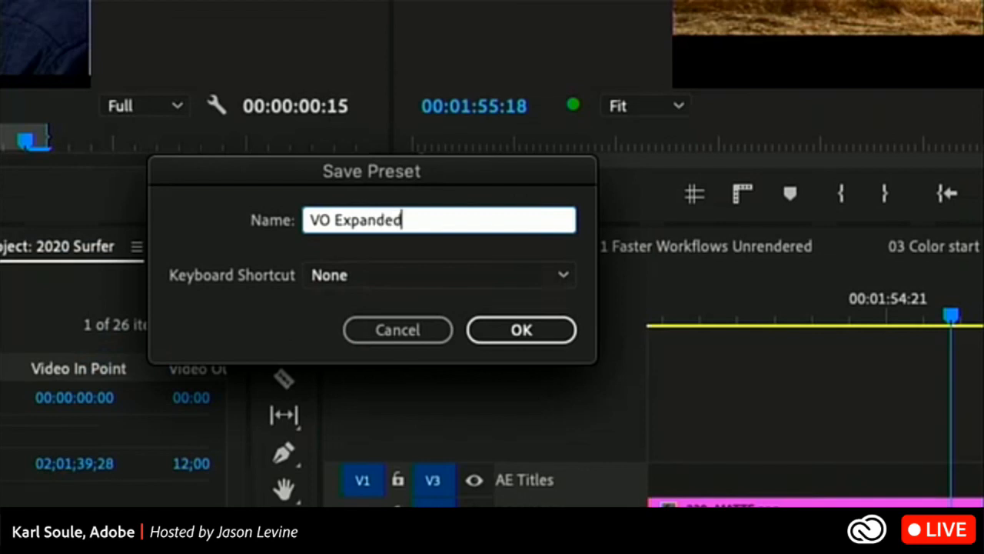
pyautogui.click(524, 274)
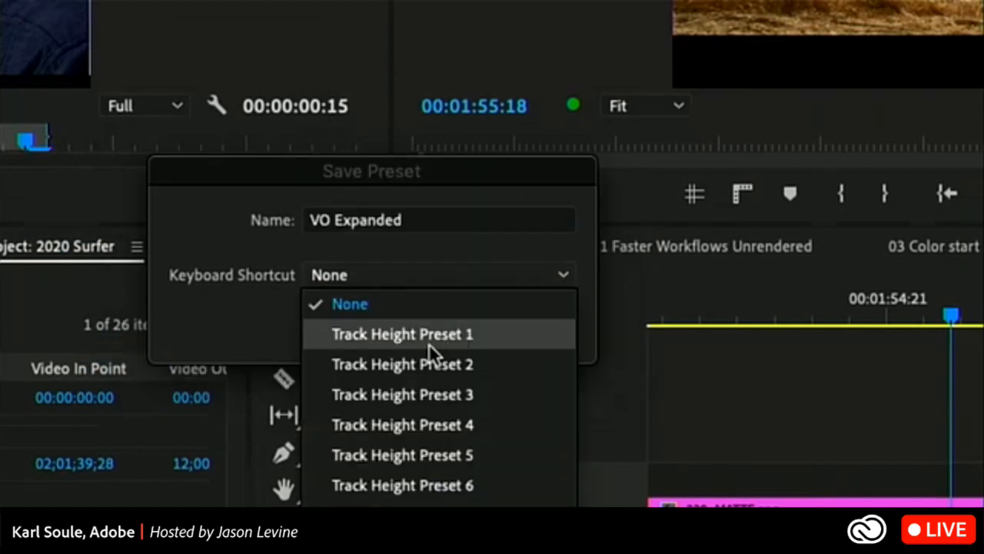
pyautogui.click(399, 339)
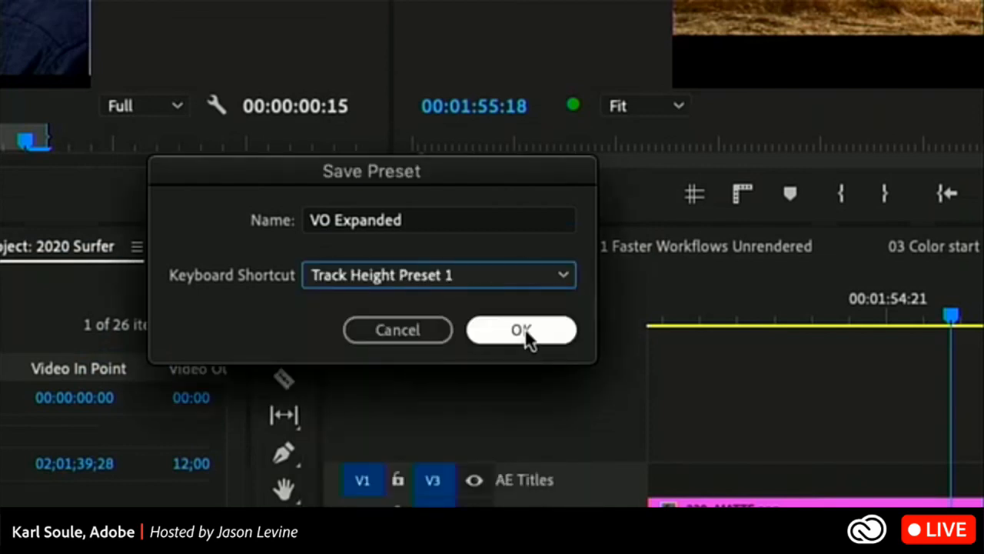
pyautogui.click(521, 330)
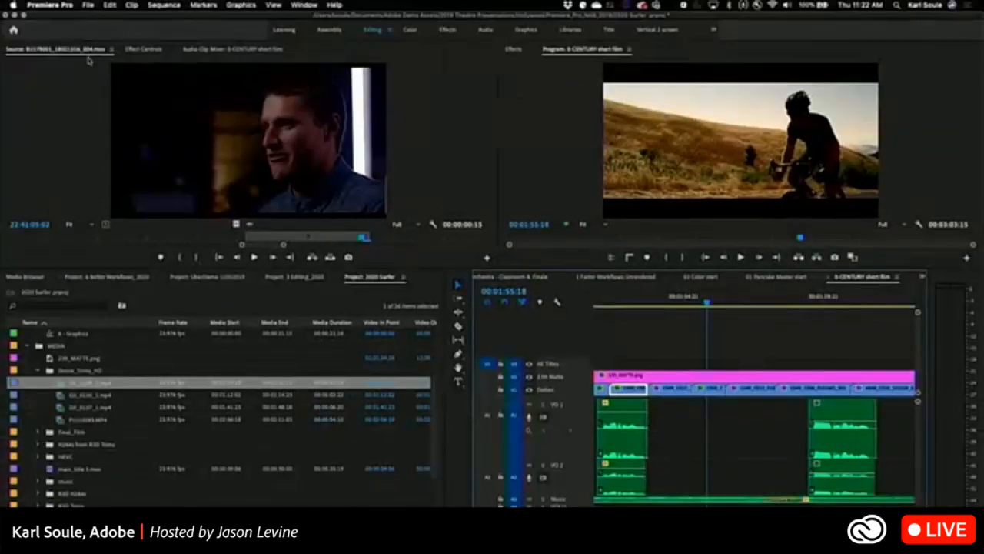
# Open the keyboard shortcut settings and filter the commands with "track hei" to find the track height presets.
pyautogui.click(87, 5)
pyautogui.moveTo(50, 5)
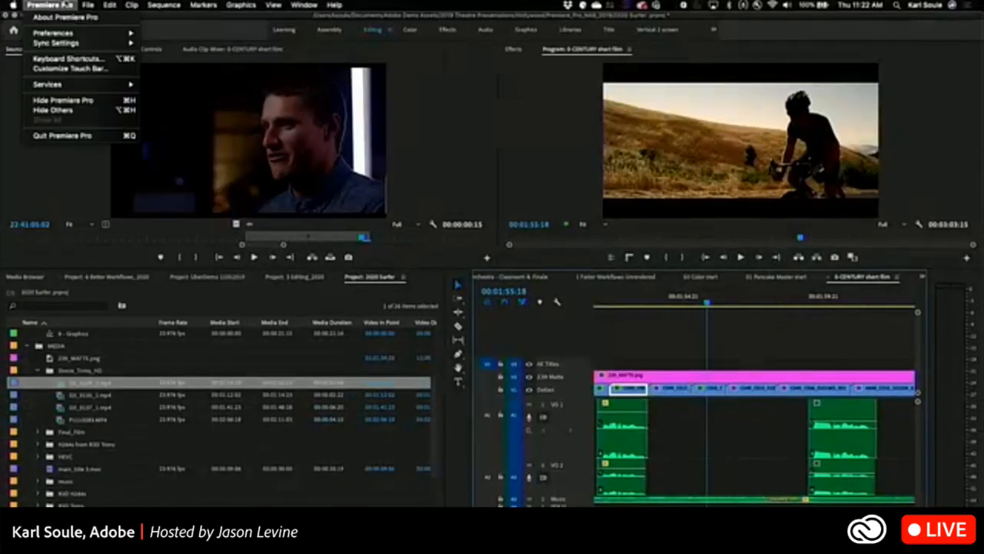
pyautogui.click(67, 59)
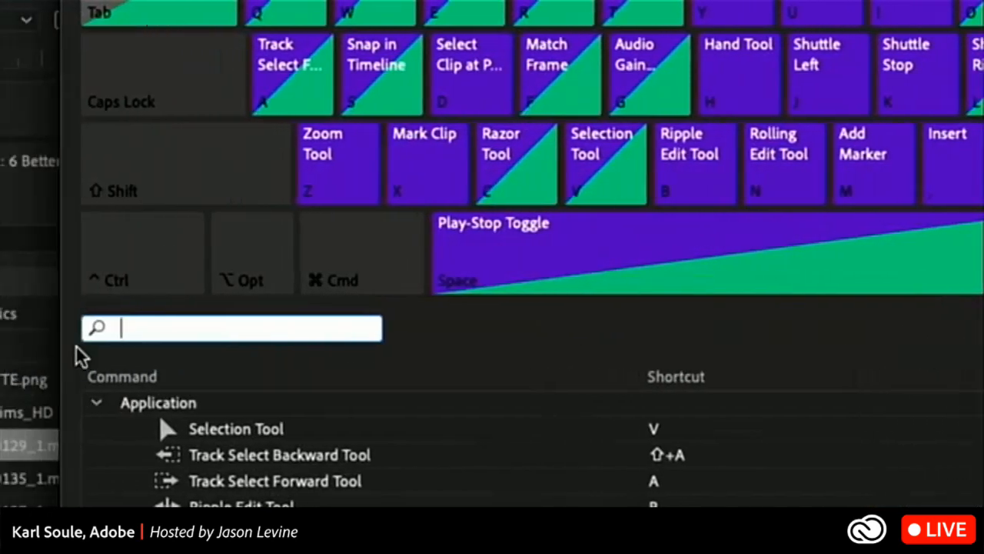
pyautogui.write('track hei')
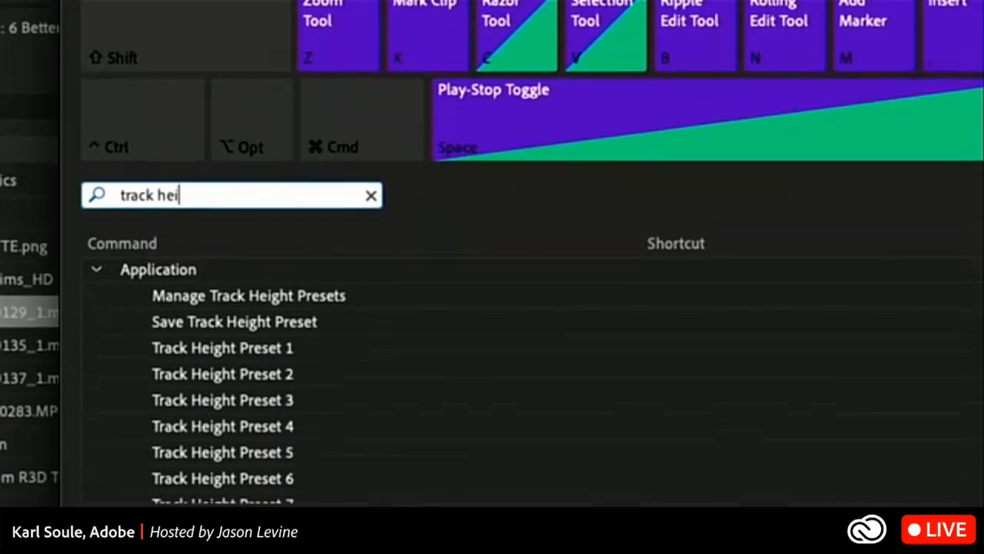
pyautogui.scroll(-3, 241, 469)
pyautogui.scroll(2, 237, 463)
pyautogui.scroll(2, 239, 442)
pyautogui.scroll(-1, 238, 442)
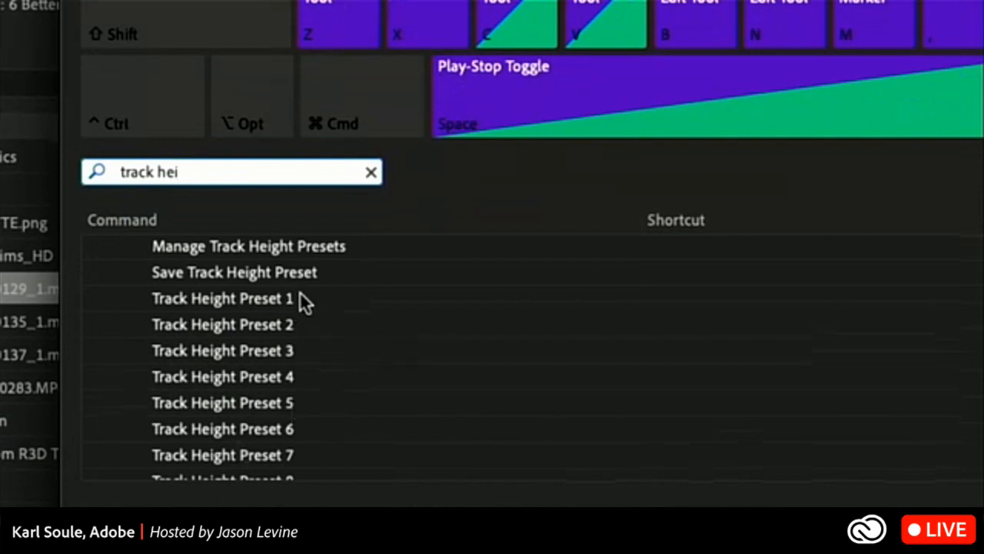
# Assign the shortcut Shift+Opt+Cmd+V to Track Height Preset 1 and save the shortcut settings.
pyautogui.click(647, 303)
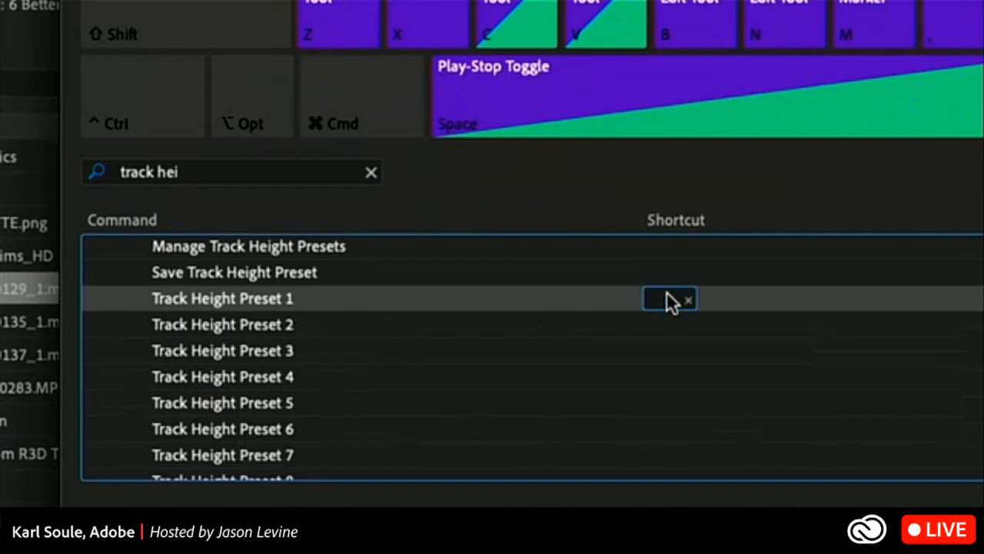
pyautogui.press('super')
pyautogui.press('alt')
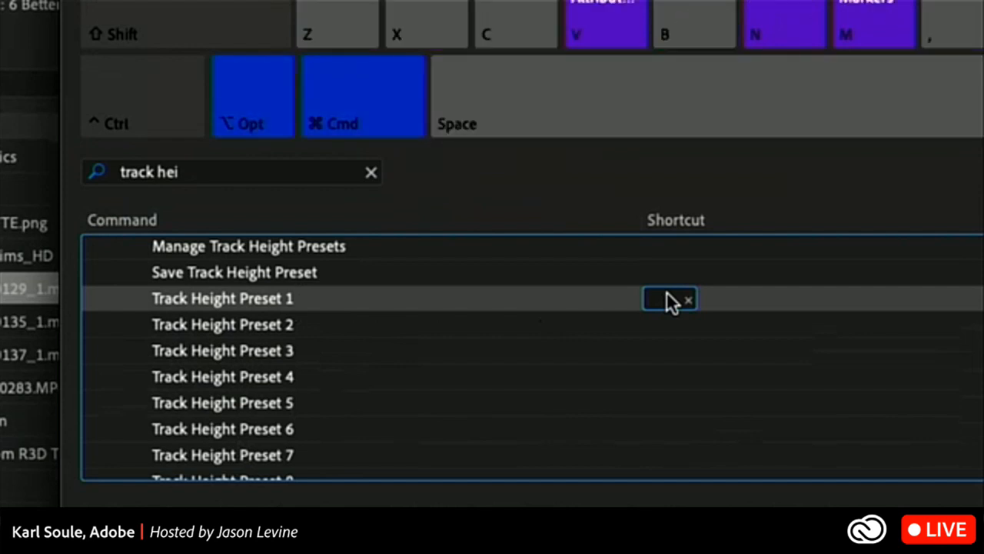
pyautogui.press('shift')
pyautogui.press('v')
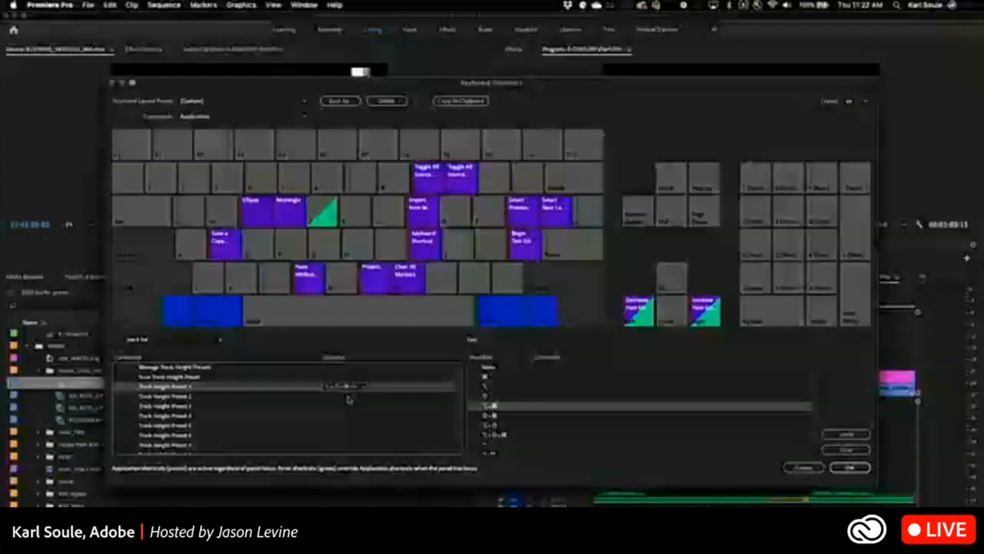
pyautogui.click(850, 467)
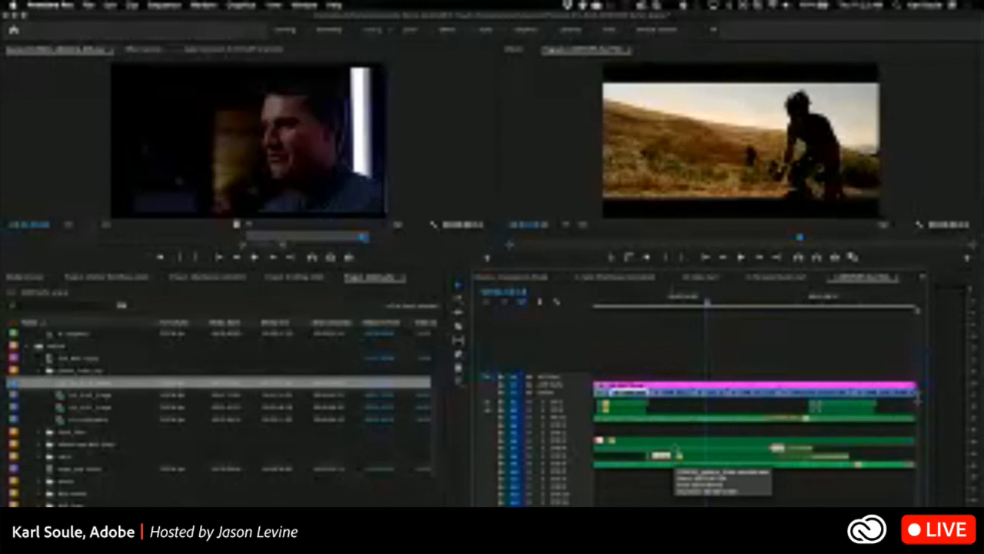
# Apply the VO Expanded track height preset to the timeline.
pyautogui.hotkey('shift', '=')
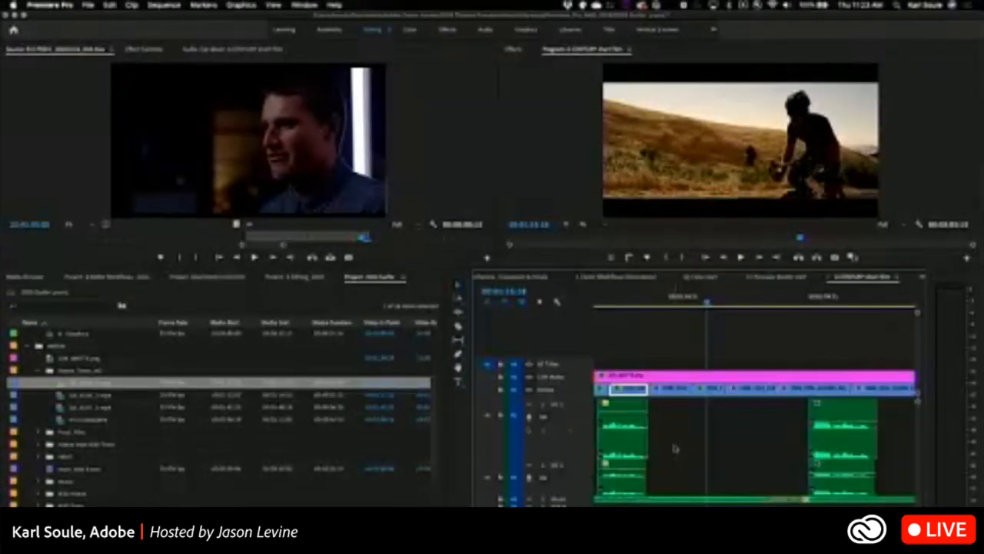
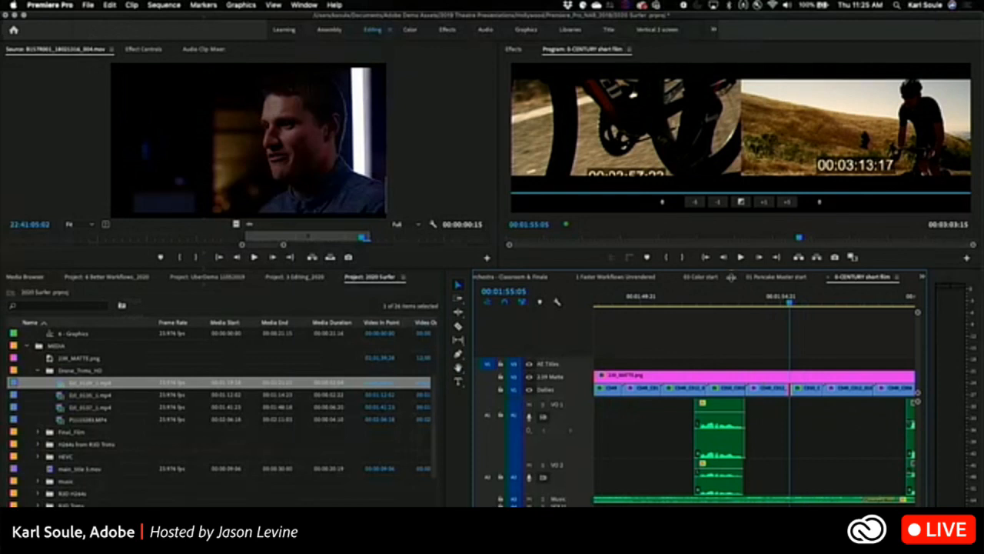
# Enlarge the Source and Program monitors and open the keyboard shortcut settings.
pyautogui.moveTo(731, 277); pyautogui.dragTo(732, 309)
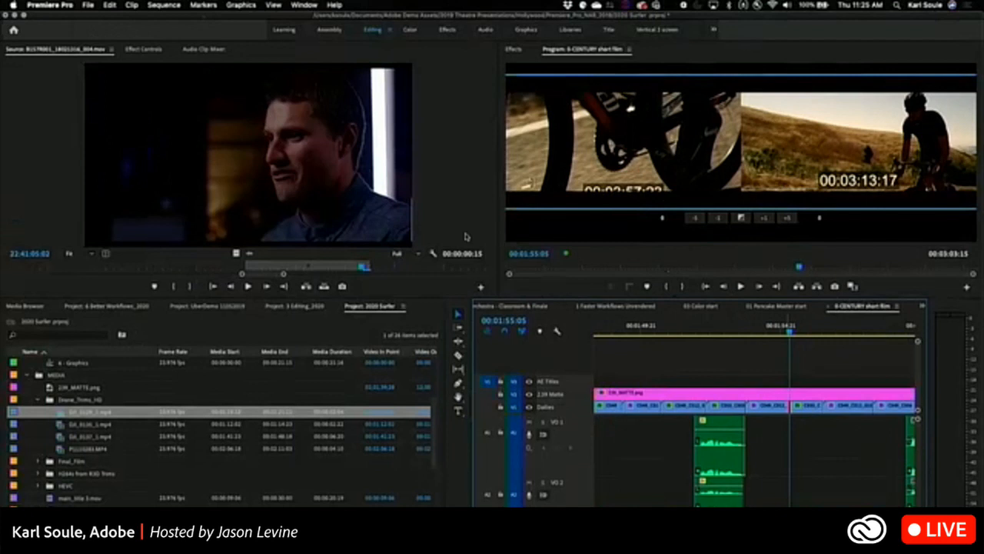
pyautogui.click(62, 6)
pyautogui.click(69, 59)
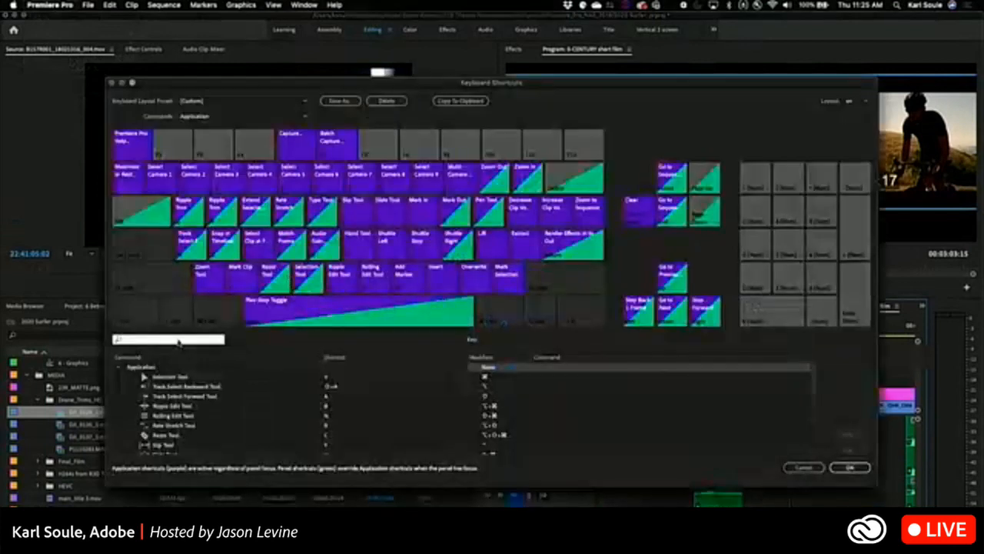
pyautogui.write('tShift')
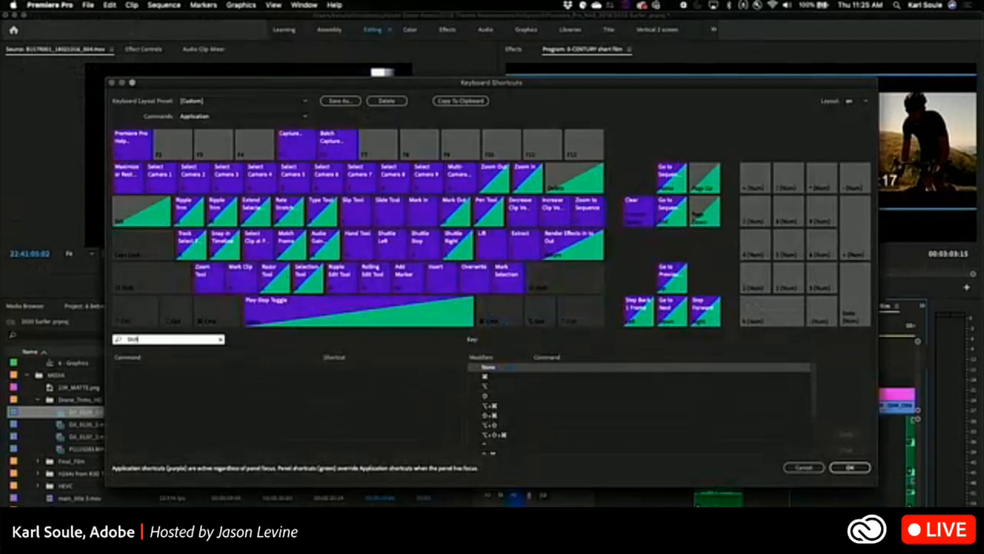
pyautogui.write('+')
pyautogui.press('BackSpace')
pyautogui.press('BackSpace')
pyautogui.press('BackSpace')
pyautogui.press('BackSpace')
pyautogui.press('BackSpace')
pyautogui.press('BackSpace')
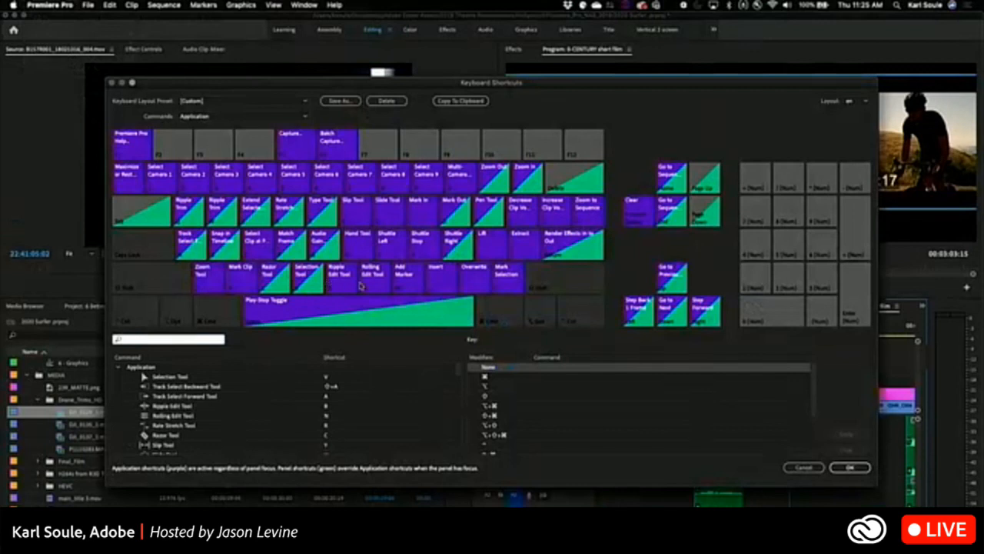
# Display the Shift-key commands on the visual keyboard, then look up "Trim Edit" and leave the shortcut settings without saving.
pyautogui.click(133, 329)
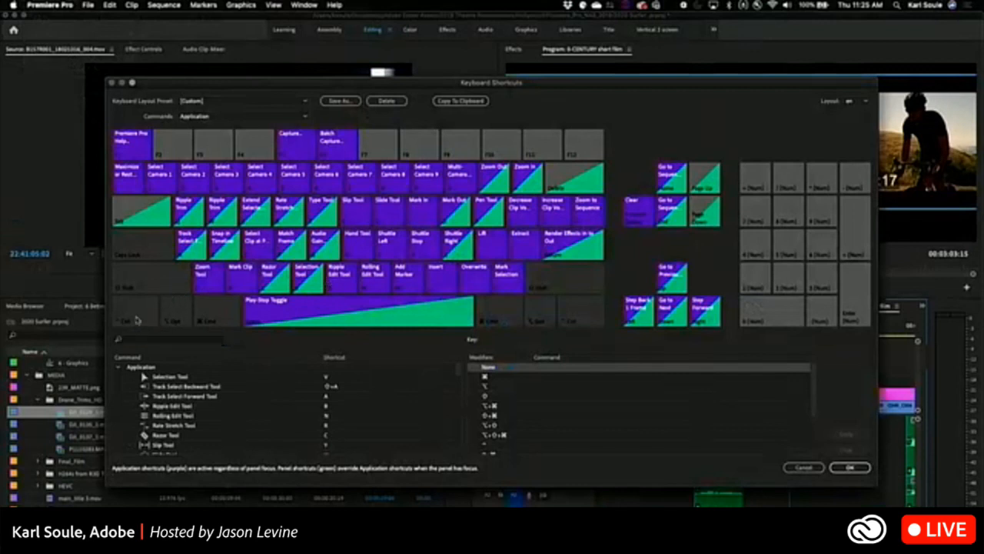
pyautogui.click(140, 284)
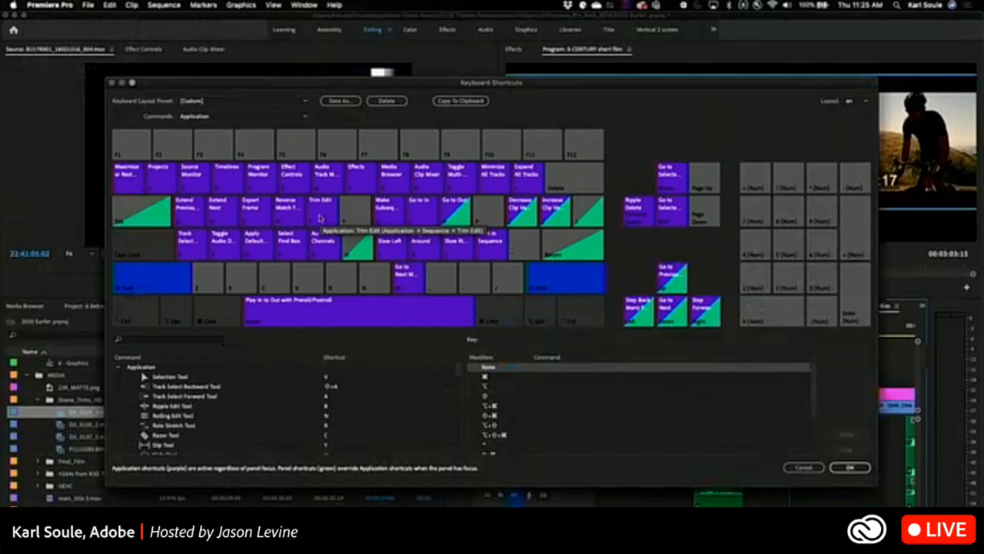
pyautogui.click(151, 342)
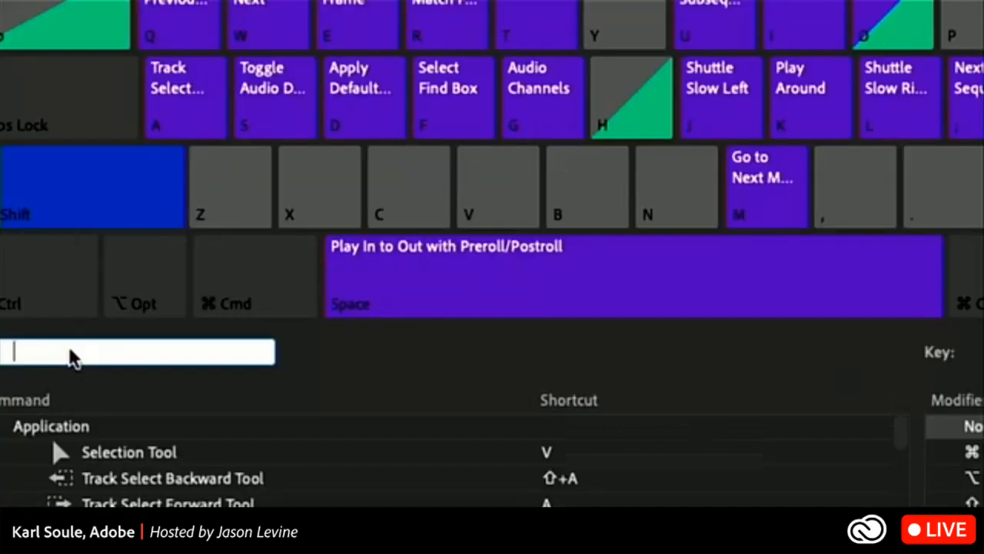
pyautogui.write('Trim Edit')
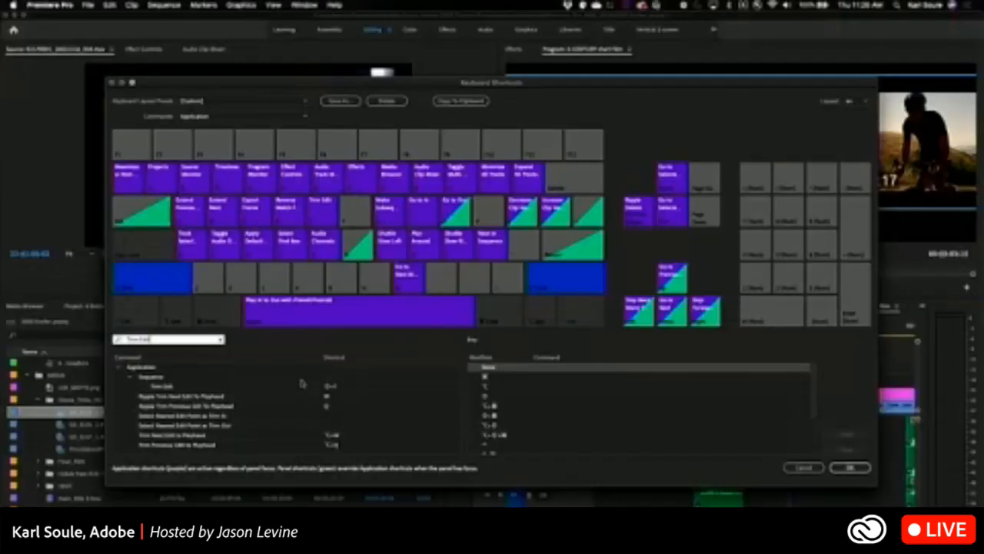
pyautogui.click(804, 469)
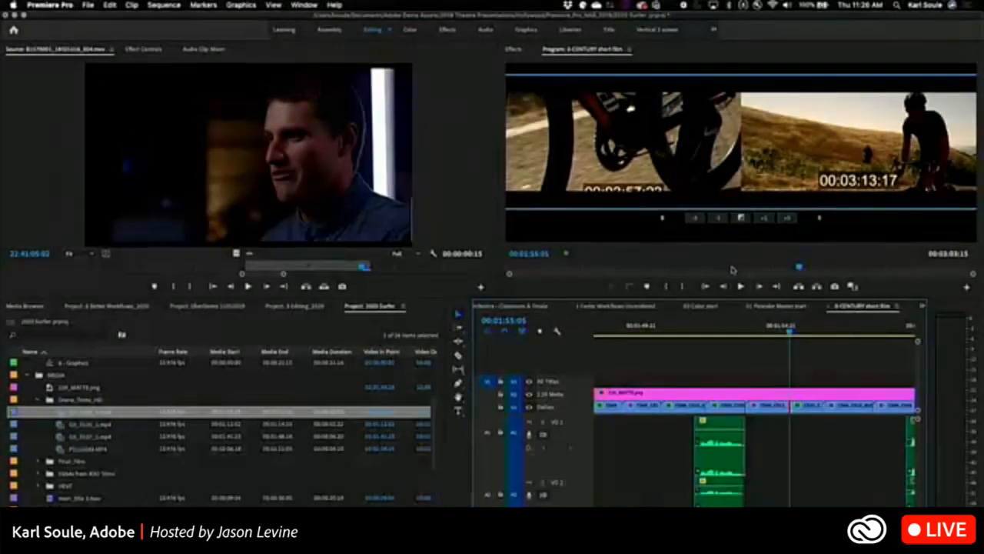
# Switch the edit point at the playhead between outgoing-side, incoming-side and rolling trims in the trim monitor, finishing with the rolling trim.
pyautogui.rightClick(792, 408)
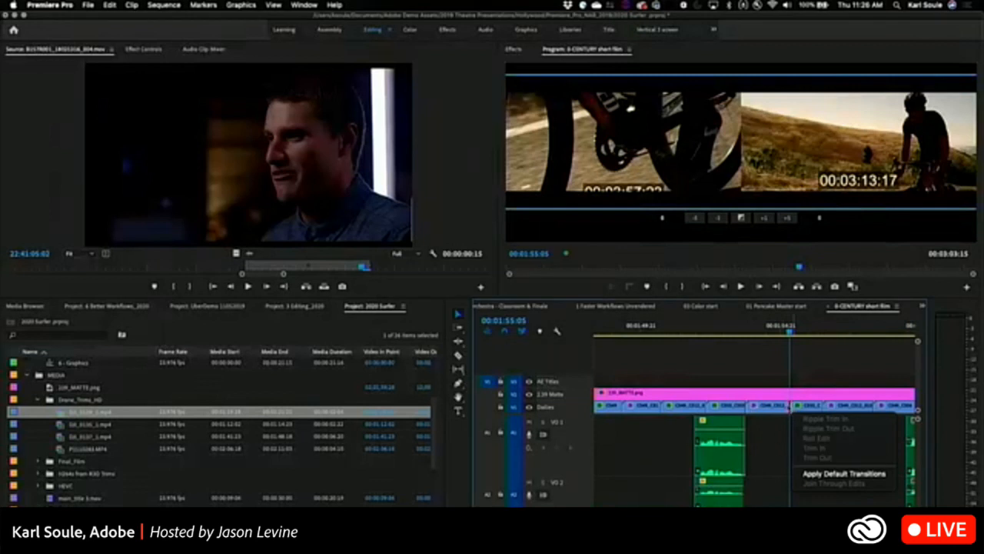
pyautogui.click(791, 406)
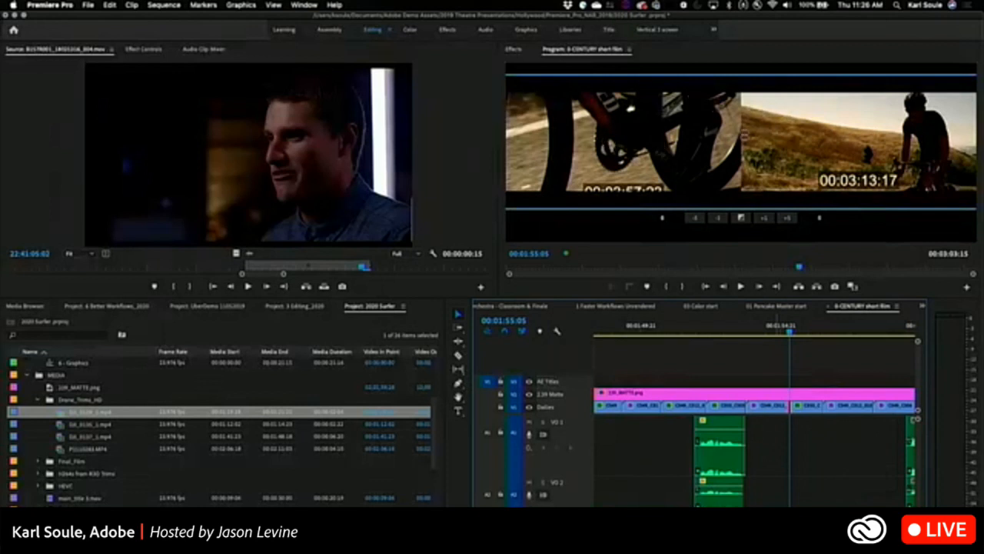
pyautogui.click(742, 136)
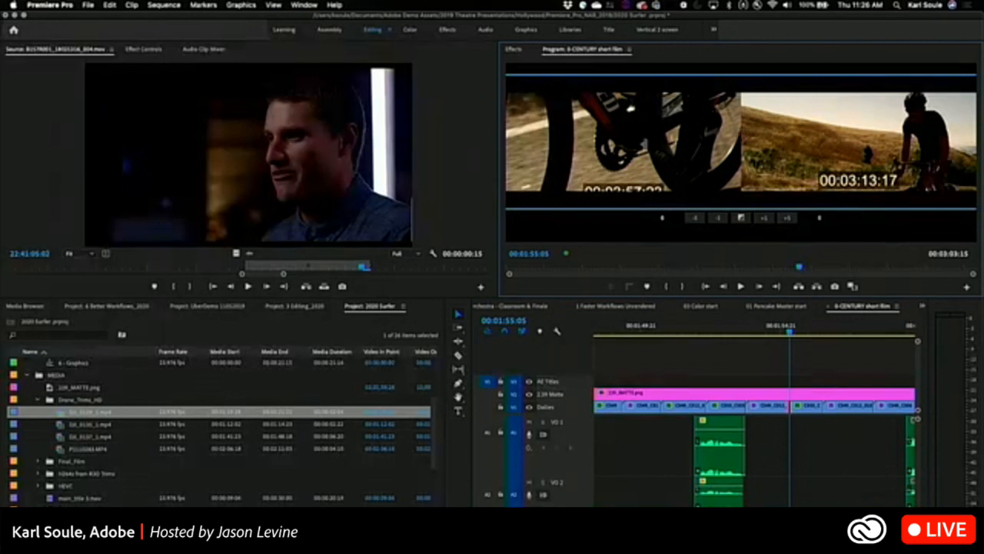
pyautogui.click(645, 143)
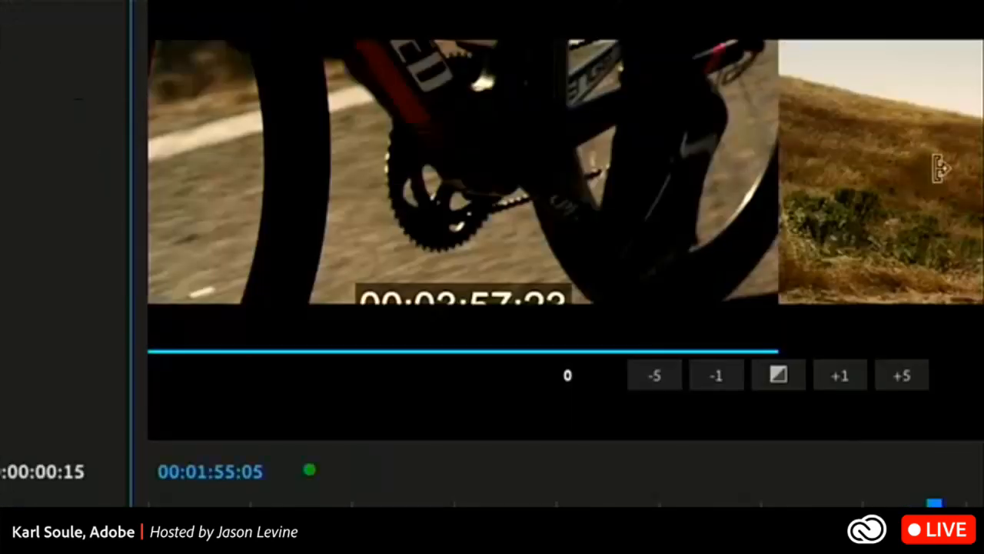
pyautogui.click(942, 166)
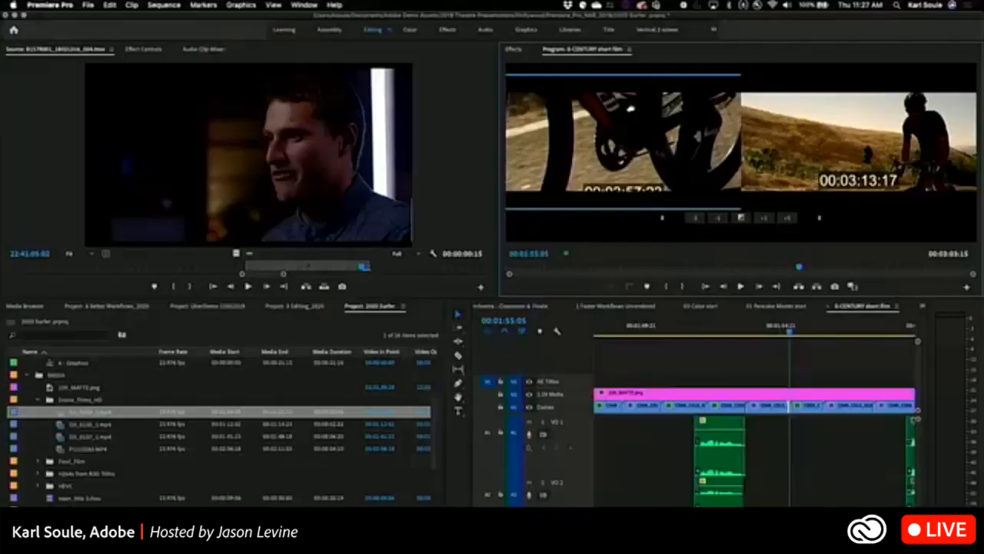
pyautogui.click(741, 143)
pyautogui.click(794, 132)
pyautogui.click(681, 146)
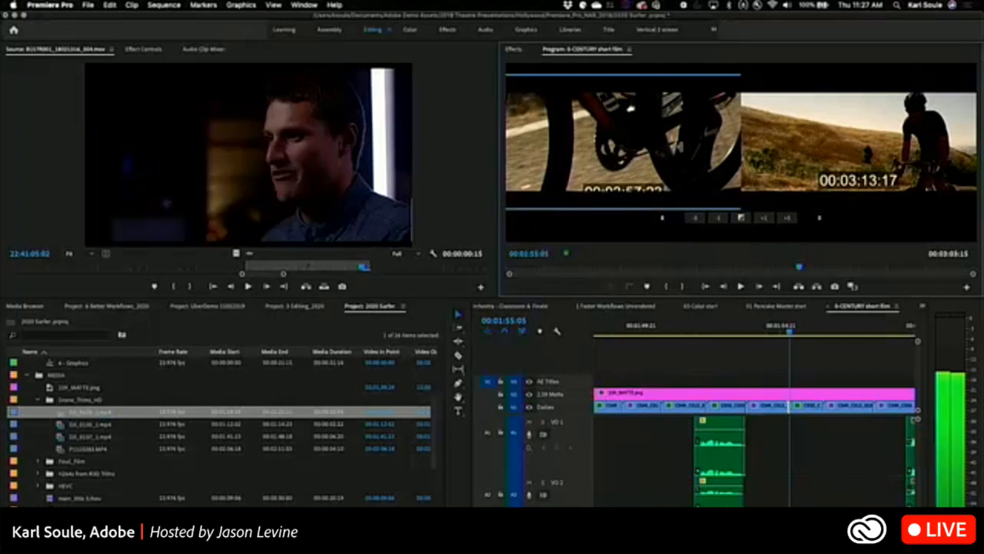
pyautogui.click(800, 143)
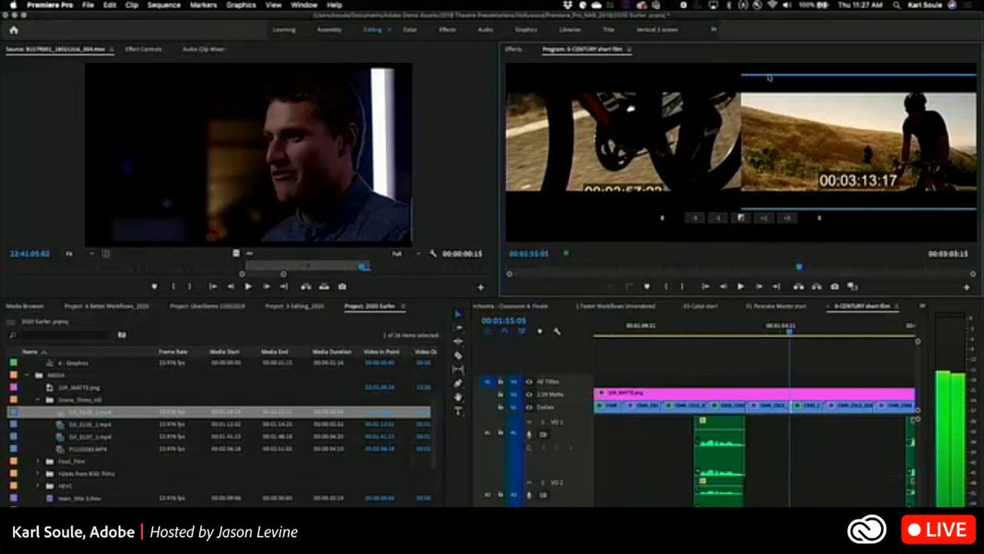
pyautogui.click(644, 143)
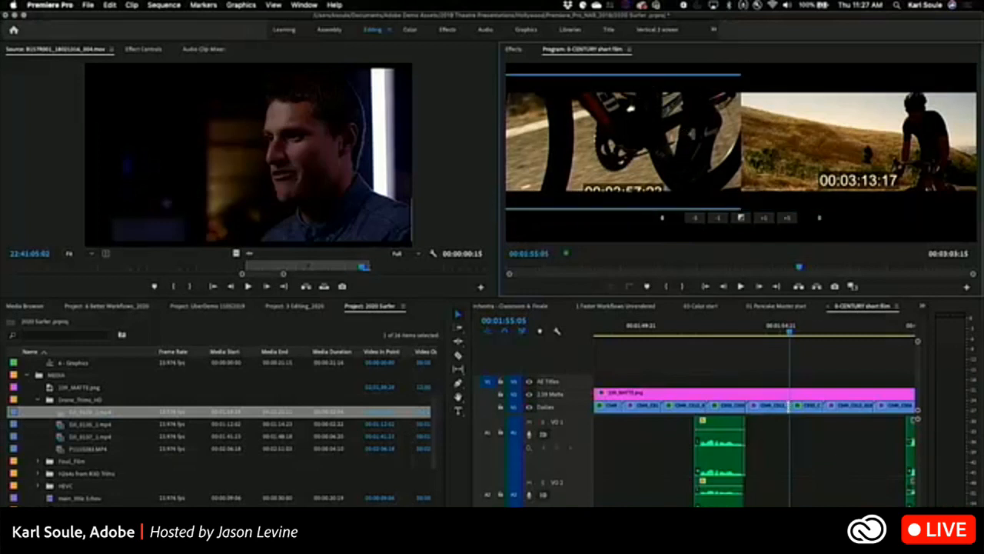
pyautogui.click(743, 154)
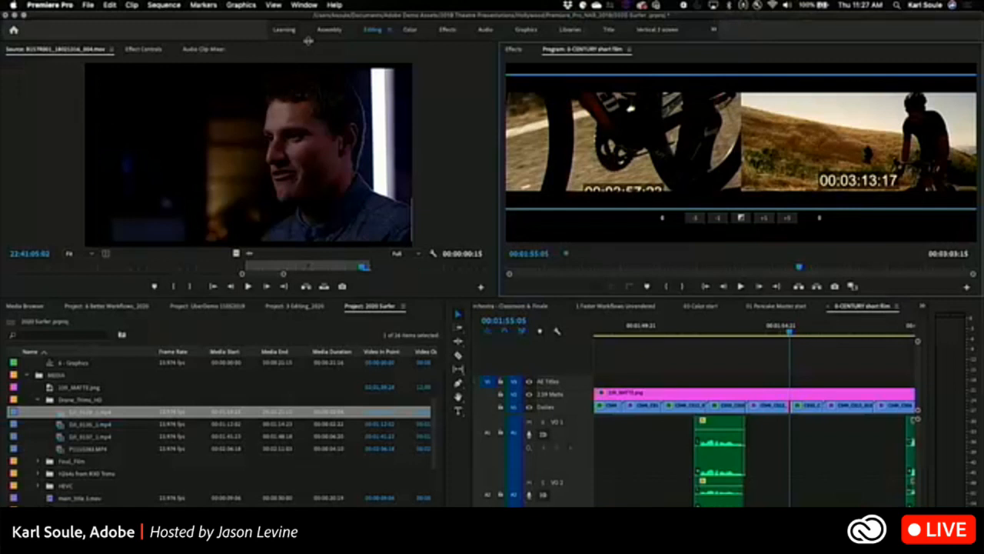
# Set the Large Trim Offset to 12 frames in the Trim preferences.
pyautogui.click(50, 4)
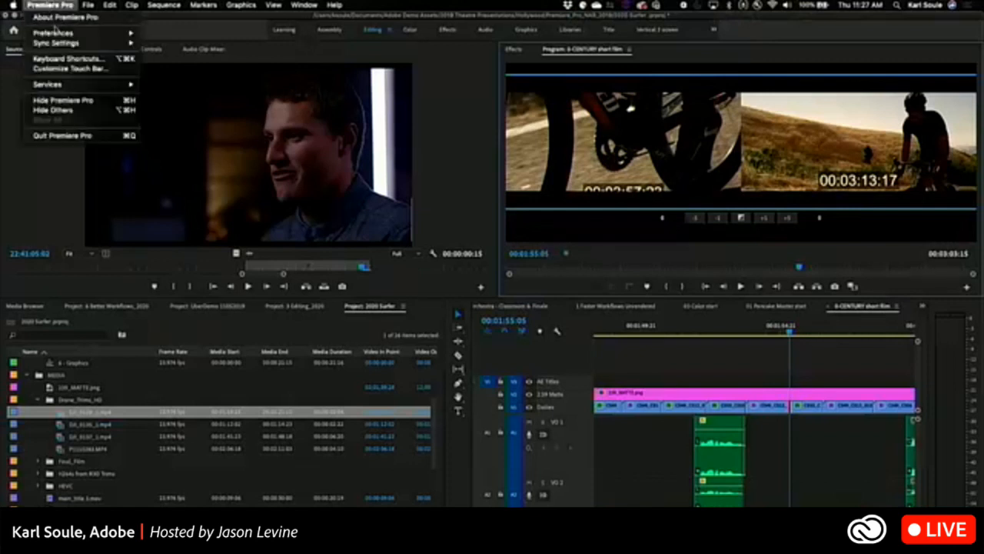
pyautogui.moveTo(54, 33)
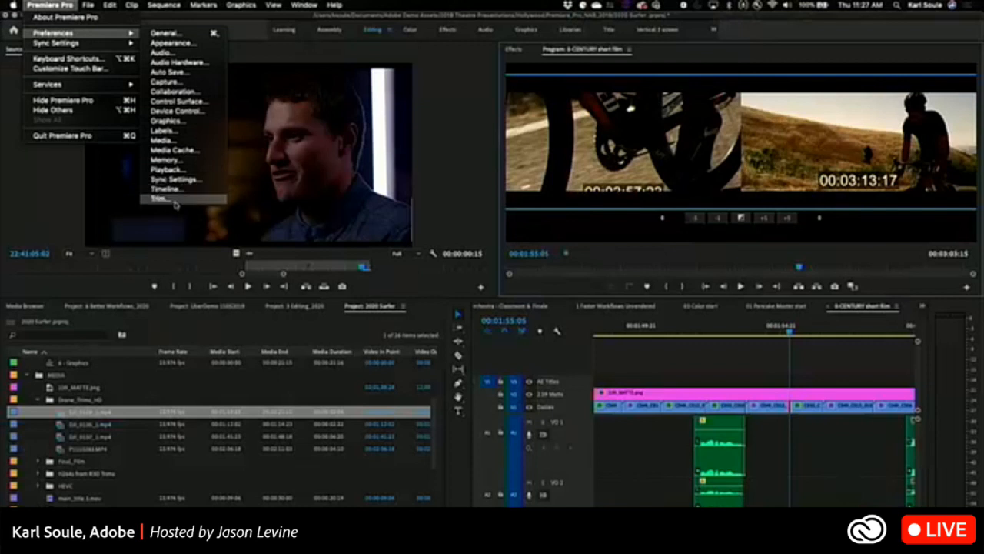
pyautogui.click(174, 202)
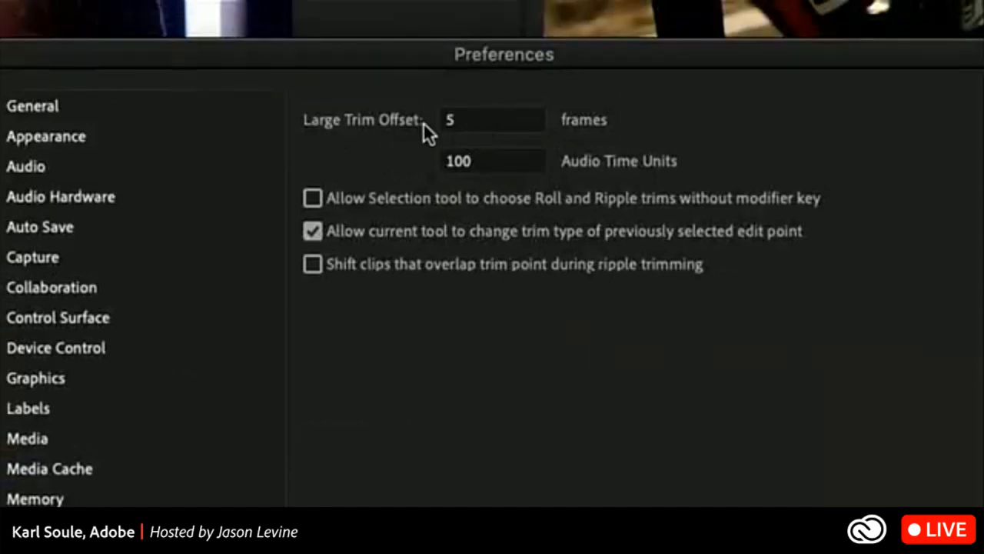
pyautogui.click(464, 121)
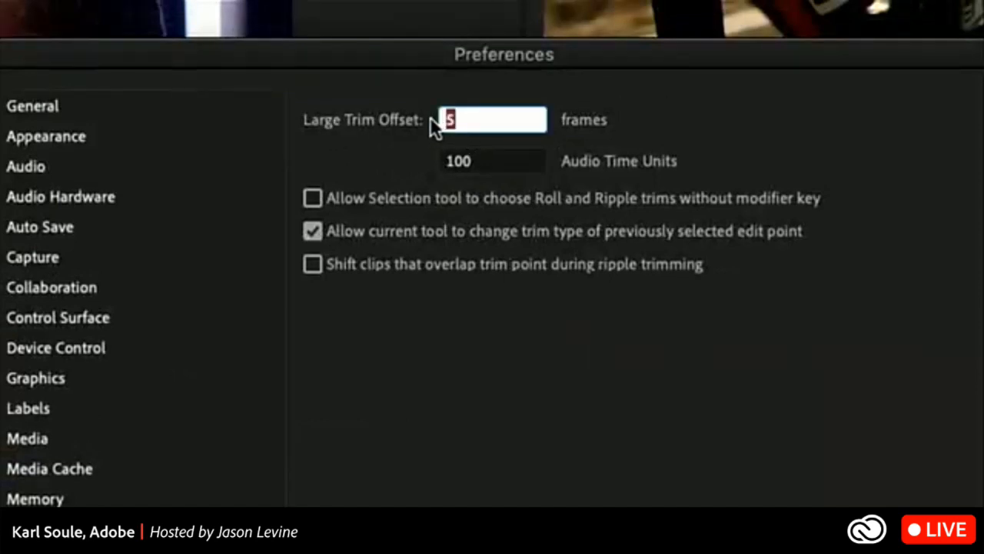
pyautogui.write('12')
pyautogui.click(477, 379)
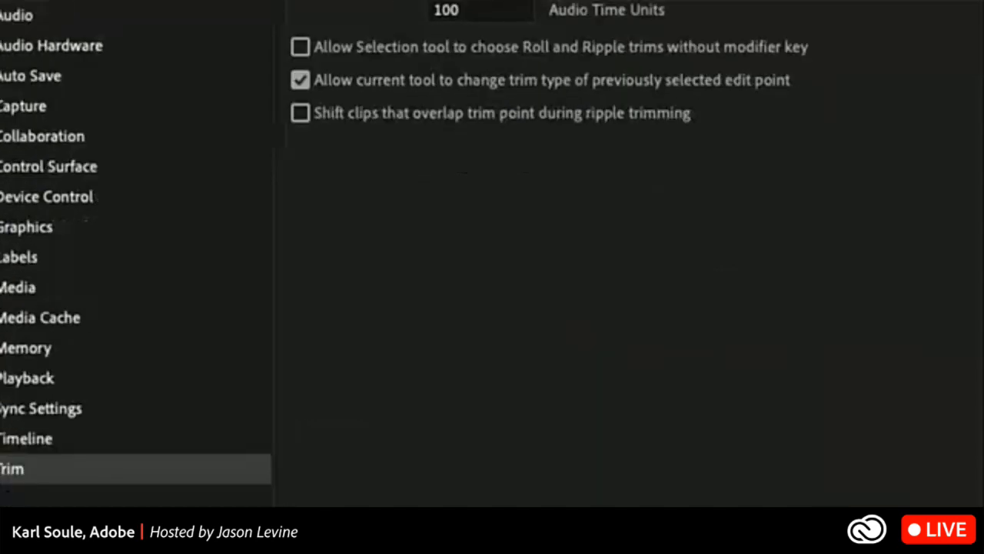
pyautogui.click(756, 464)
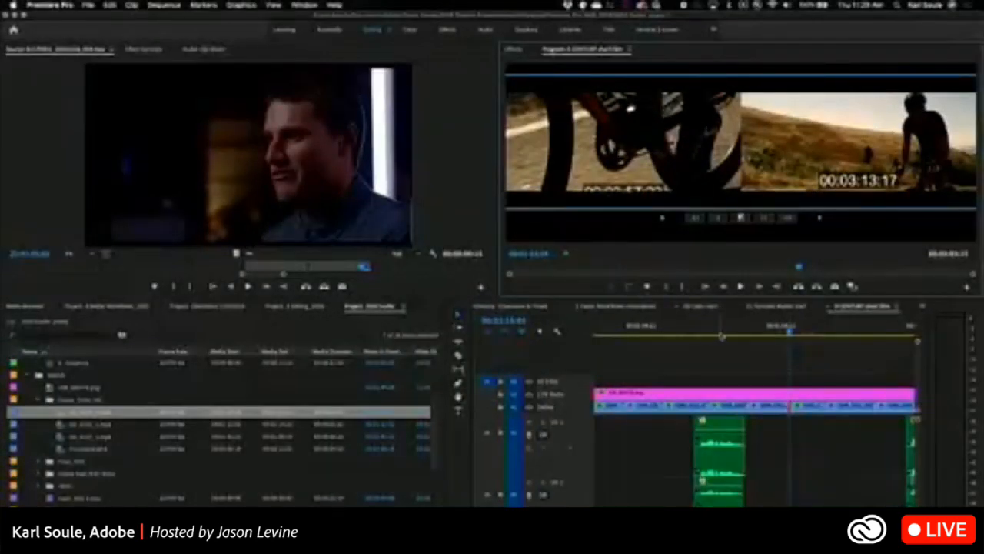
# Play back the footage around the edit point in trim mode, stop, and return to the two-up trim view.
pyautogui.press('space')
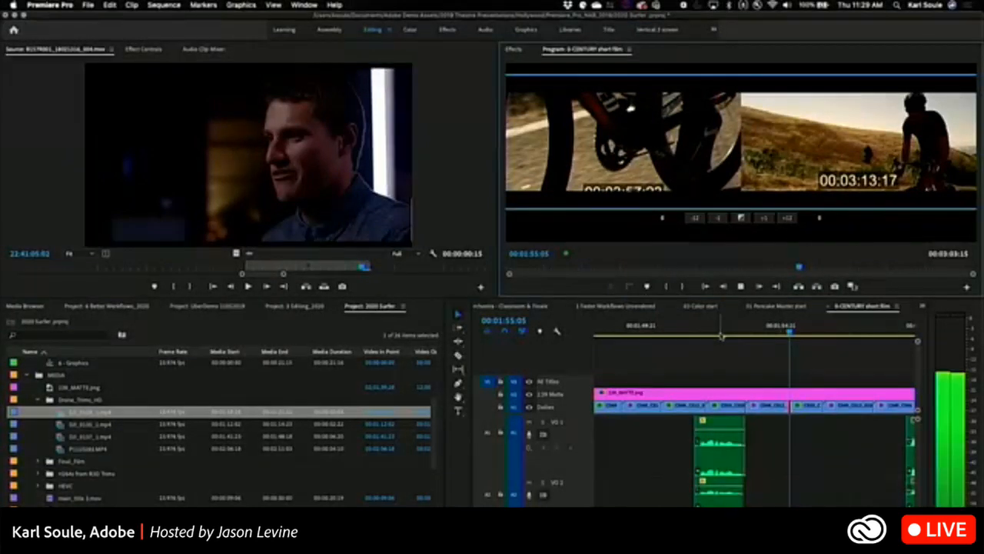
pyautogui.press('Return')
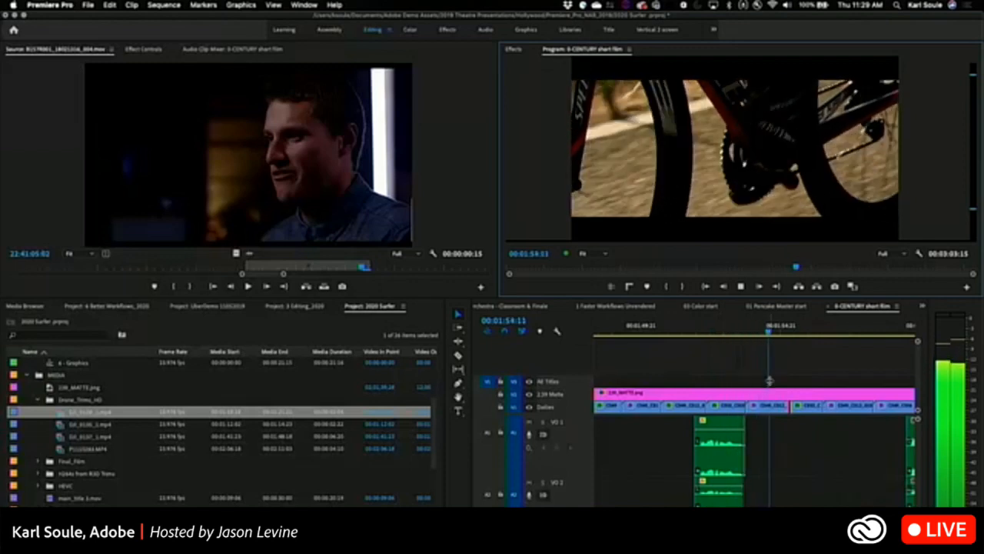
pyautogui.press('space')
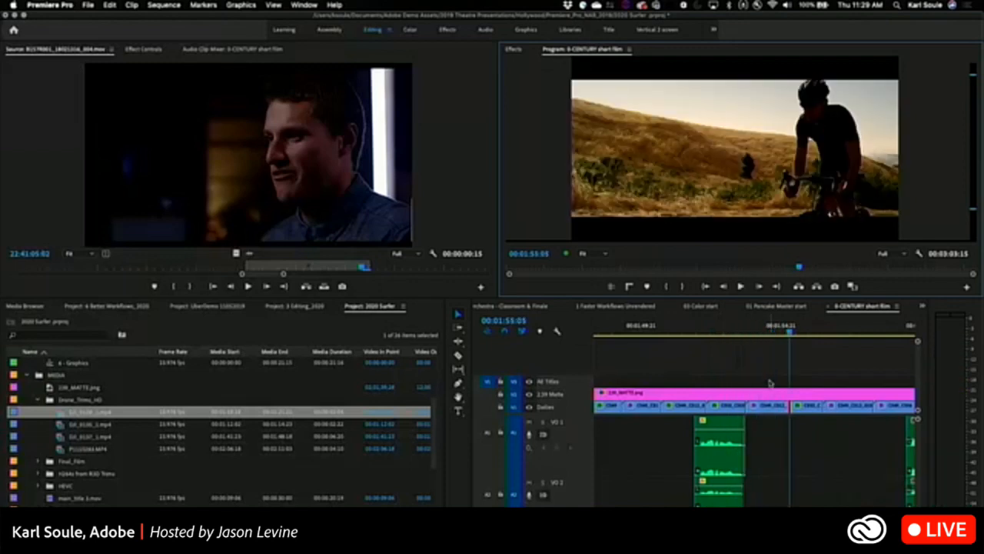
pyautogui.press('t')
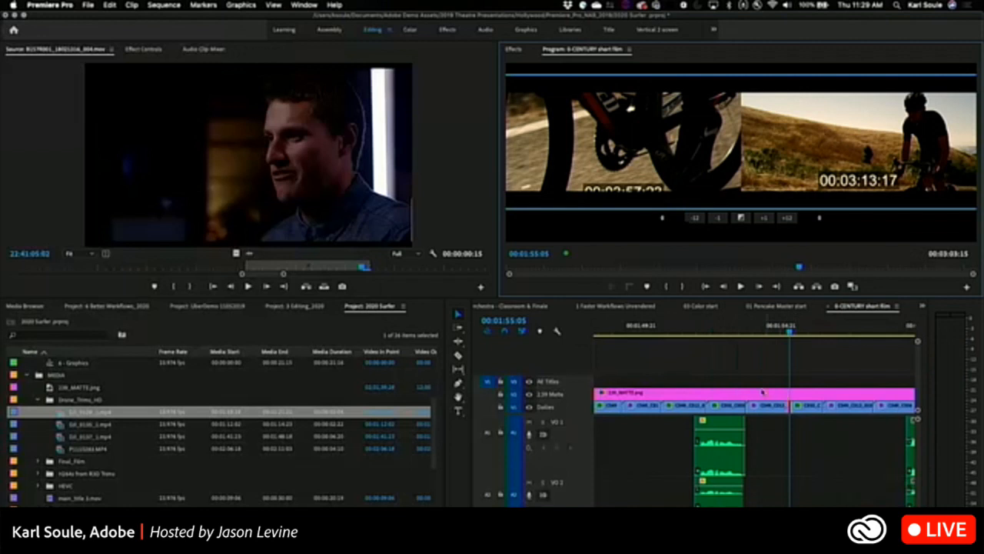
# Roll the edit point back and forth by single frames during trim playback, leaving it one frame later.
pyautogui.hotkey('alt', 'Right')
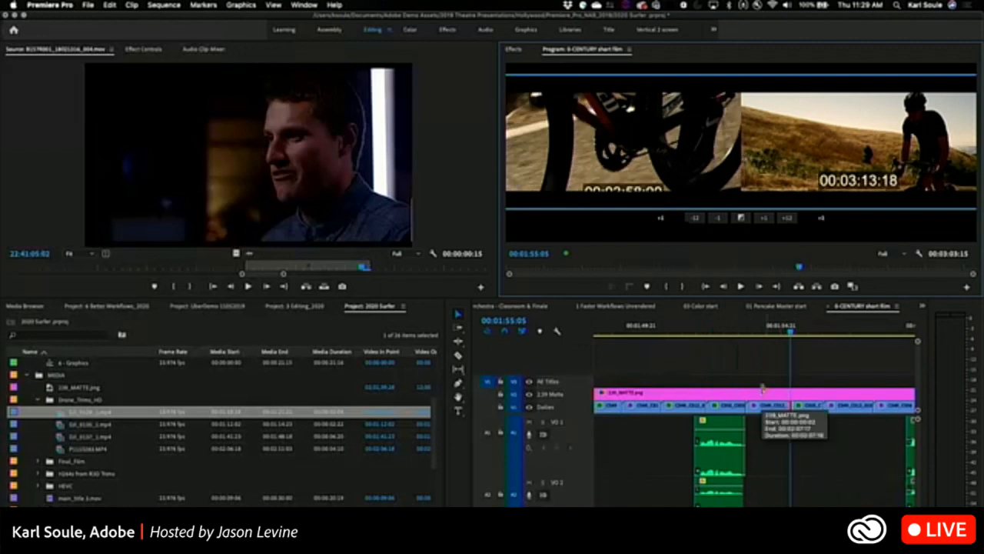
pyautogui.hotkey('alt', 'Left')
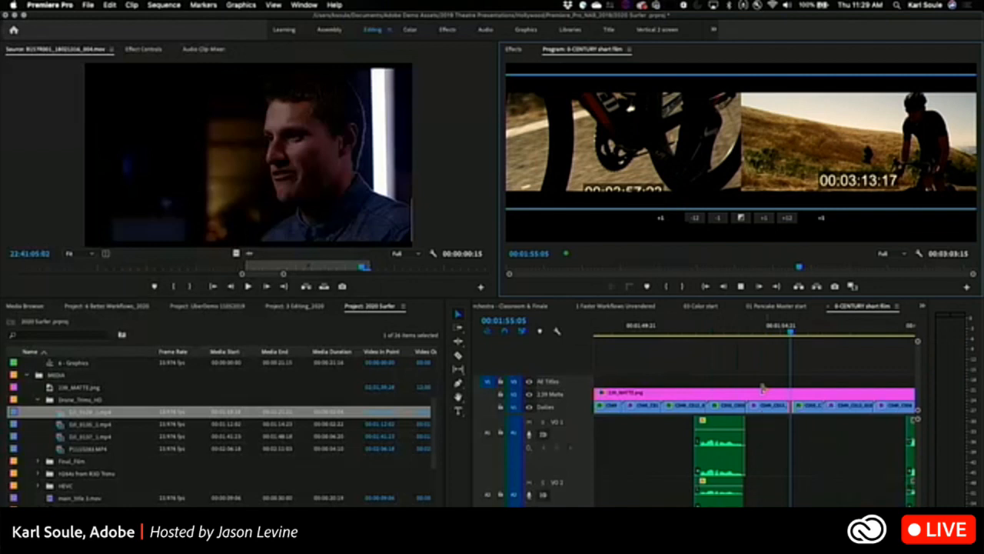
pyautogui.hotkey('alt', 'Right')
pyautogui.hotkey('alt', 'Left')
pyautogui.hotkey('alt', 'Right')
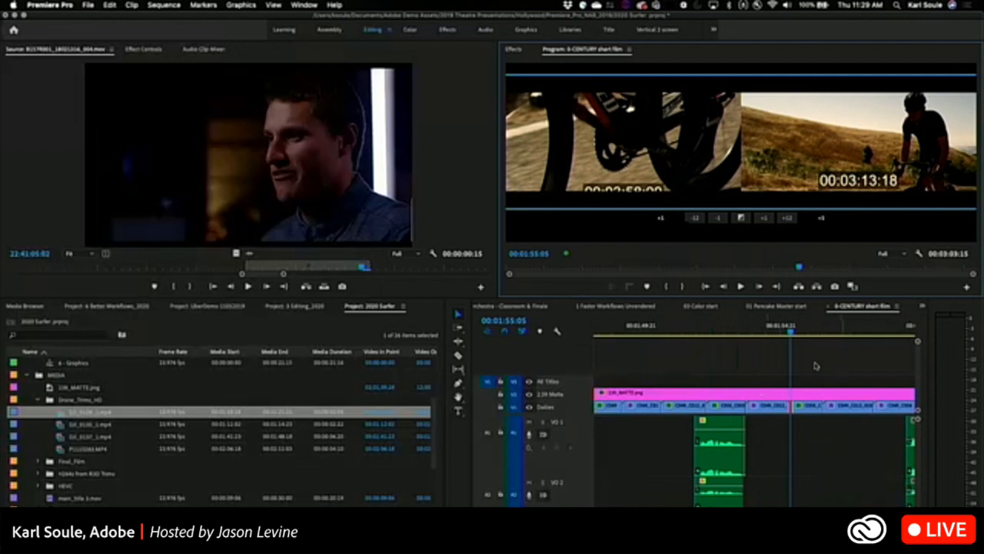
# Open the earlier edit point near 00:01:50:15 in the trim monitor and preview playback around it.
pyautogui.click(661, 406)
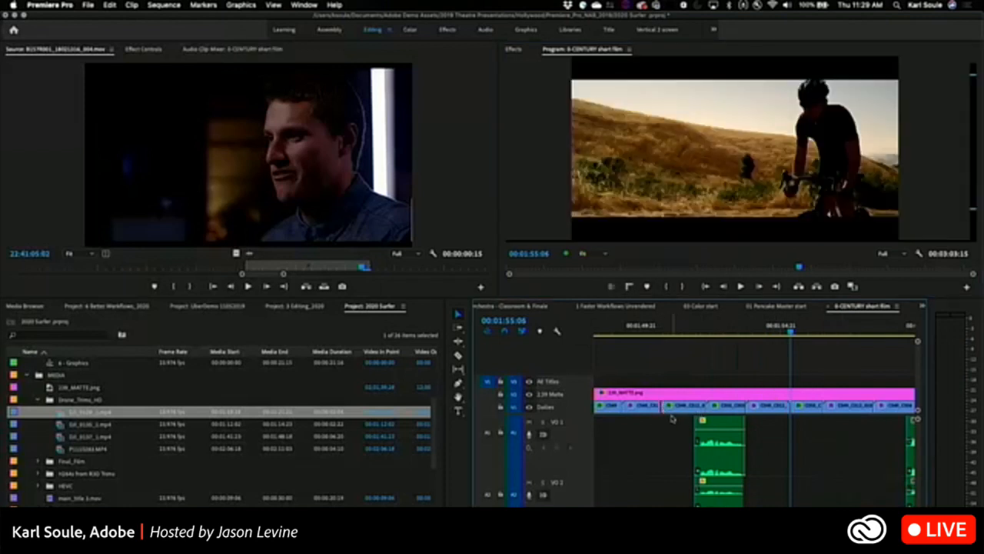
pyautogui.hotkey('shift', 't')
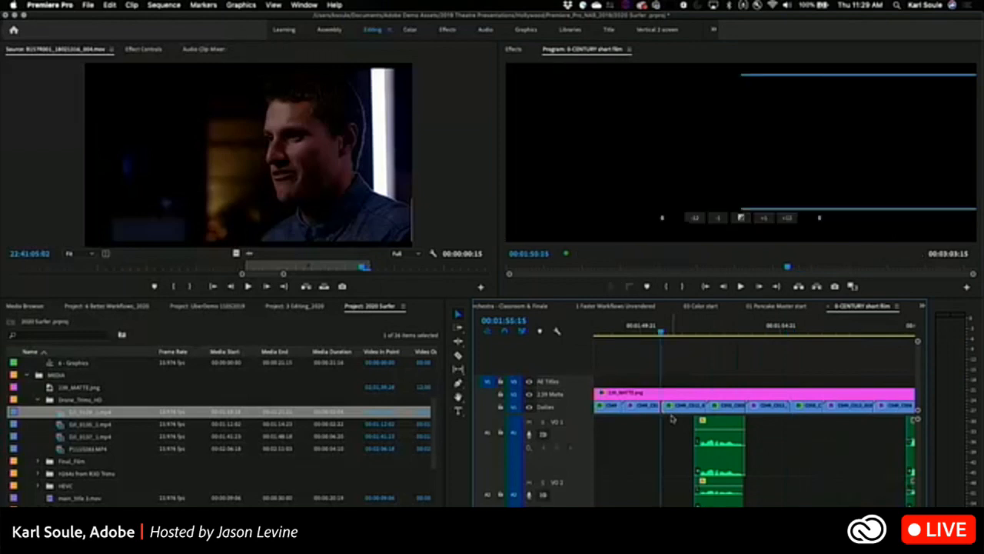
pyautogui.press('space')
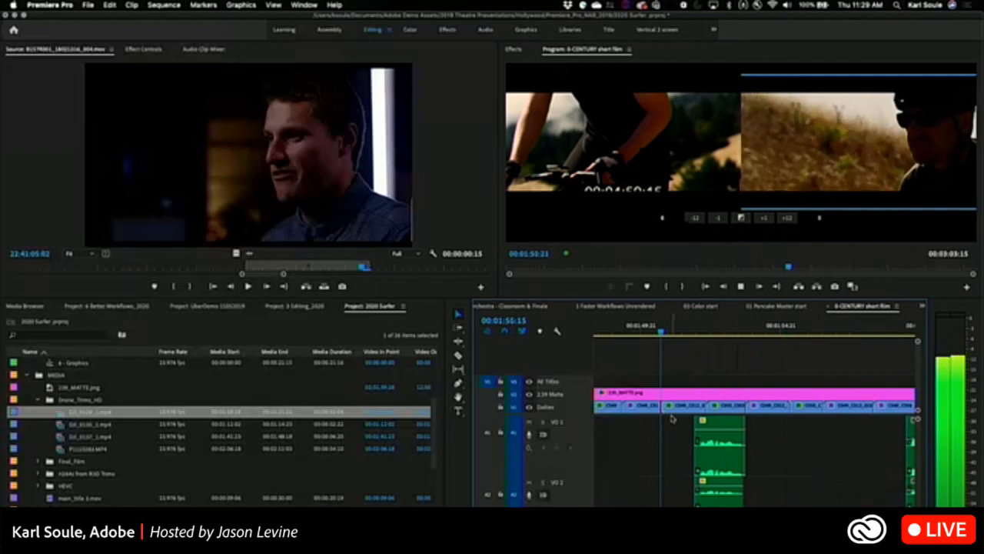
pyautogui.press('k')
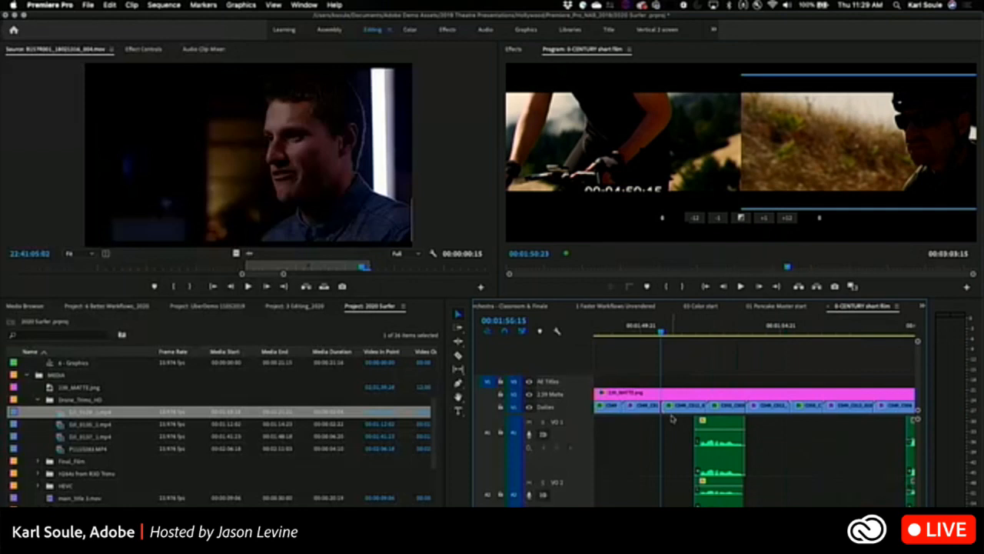
# Try trimming the incoming clip's start during playback at the edit near 00:01:50:15, preview it, and extend the clip back to close the gap.
pyautogui.press('j')
pyautogui.press('l')
pyautogui.press('k')
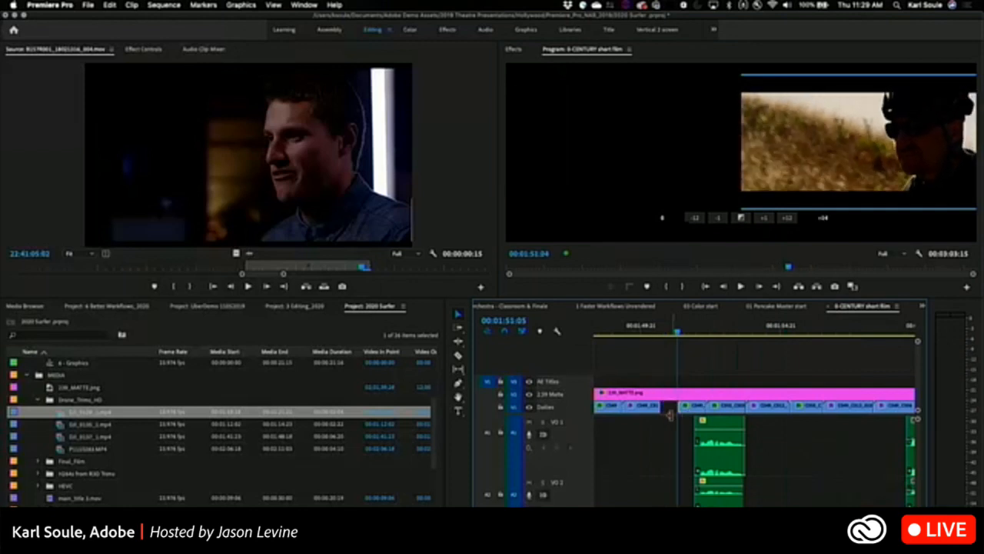
pyautogui.press('space')
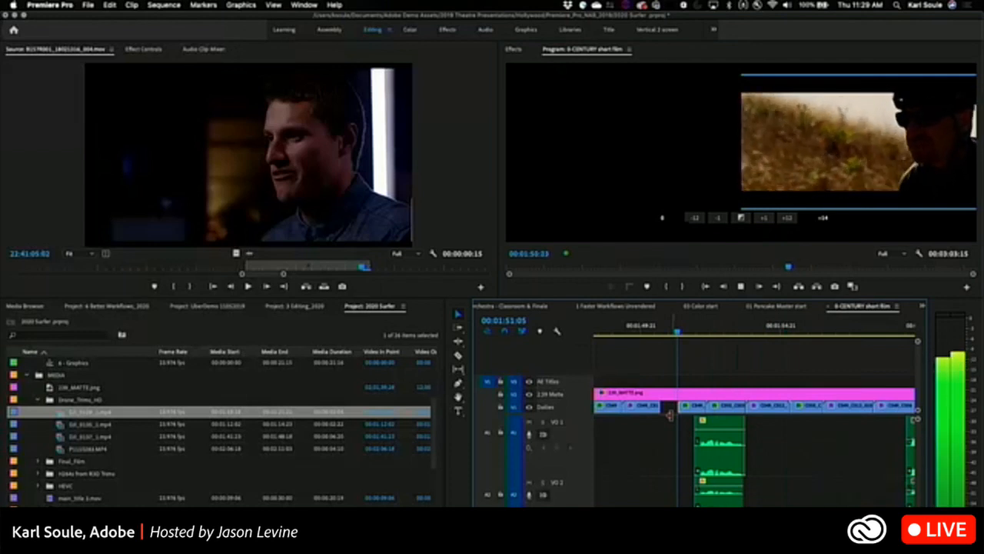
pyautogui.press('space')
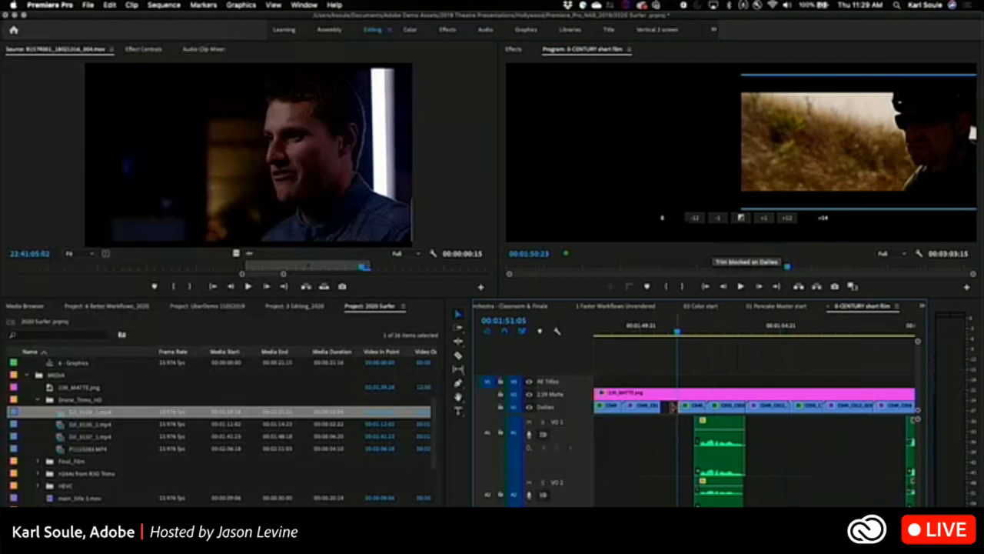
pyautogui.moveTo(675, 407); pyautogui.dragTo(663, 406)
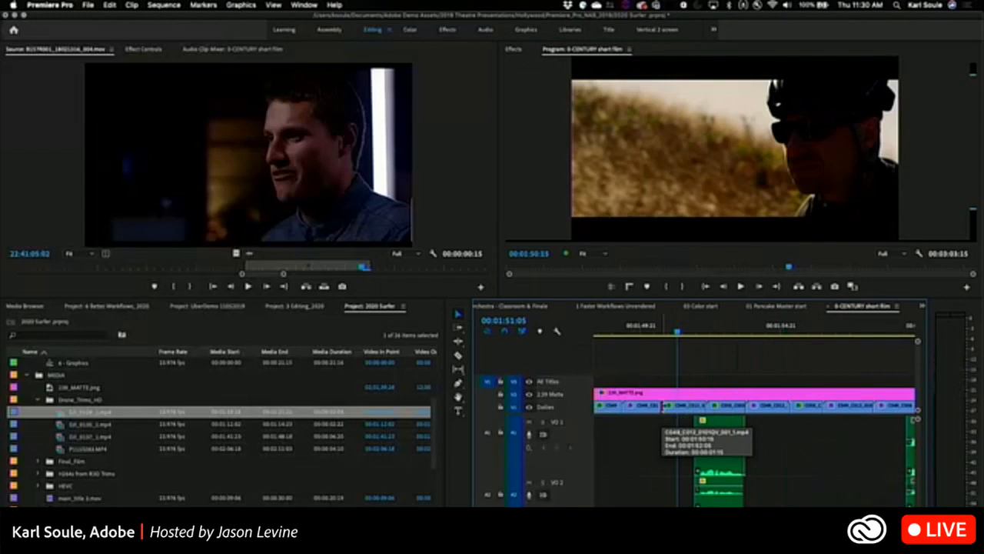
# Reopen the edit at 00:01:50:15 in the trim monitor as a rolling edit and play around it.
pyautogui.doubleClick(662, 407)
pyautogui.click(741, 150)
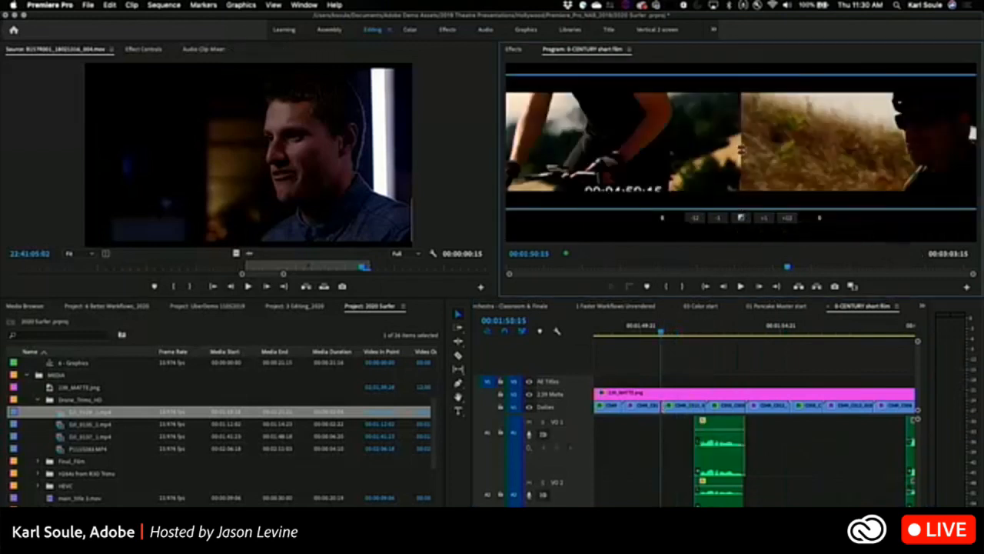
pyautogui.press('space')
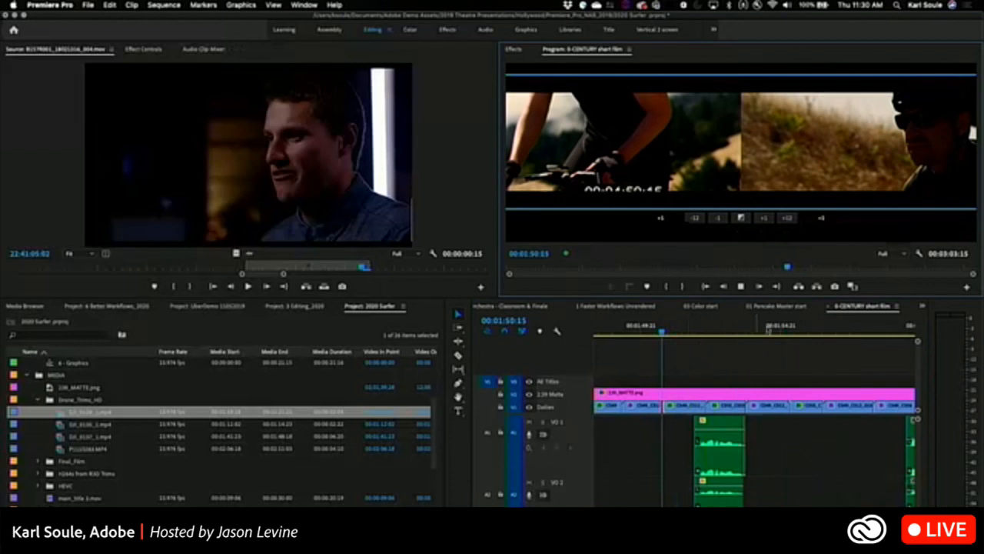
# Look through the open sequences and switch the timeline to Sequence 02.
pyautogui.click(769, 306)
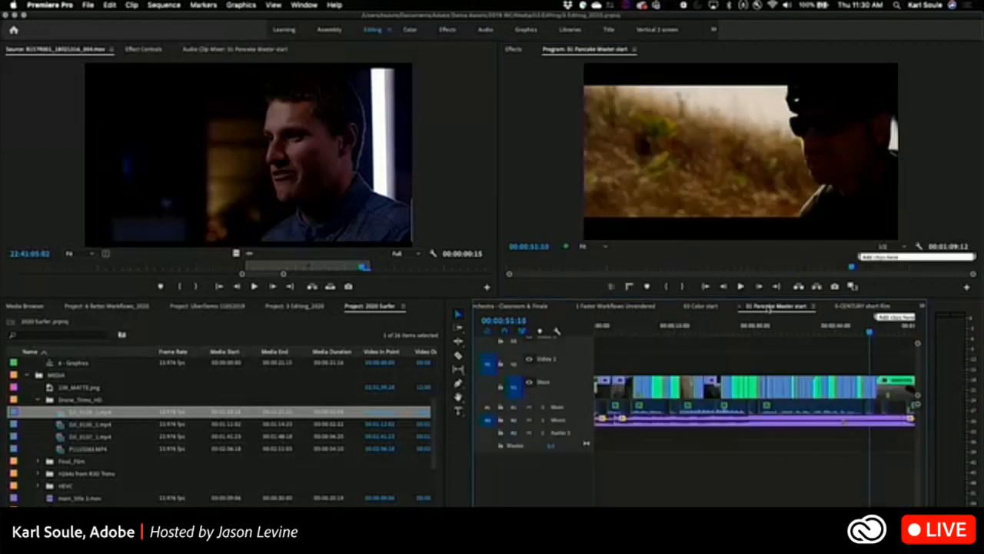
pyautogui.click(699, 306)
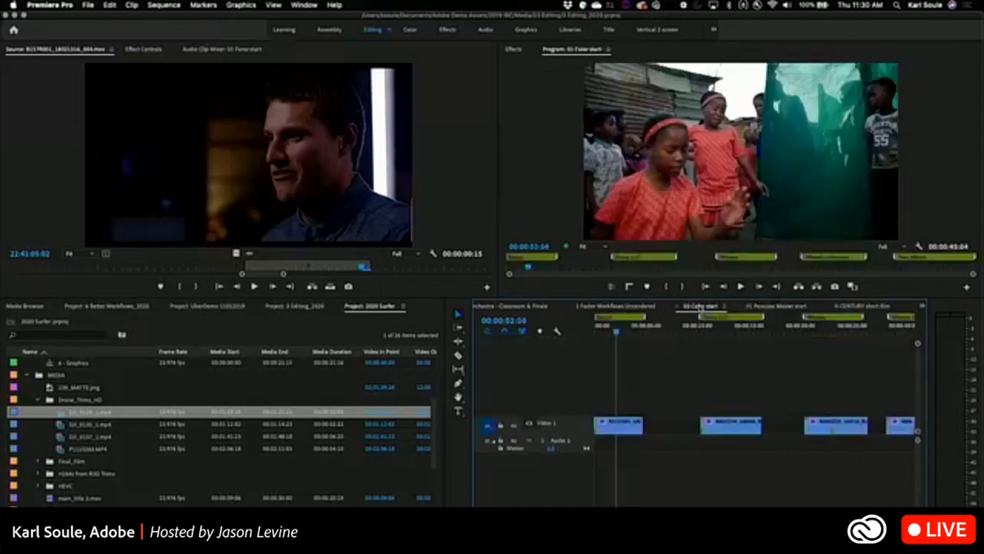
pyautogui.click(923, 307)
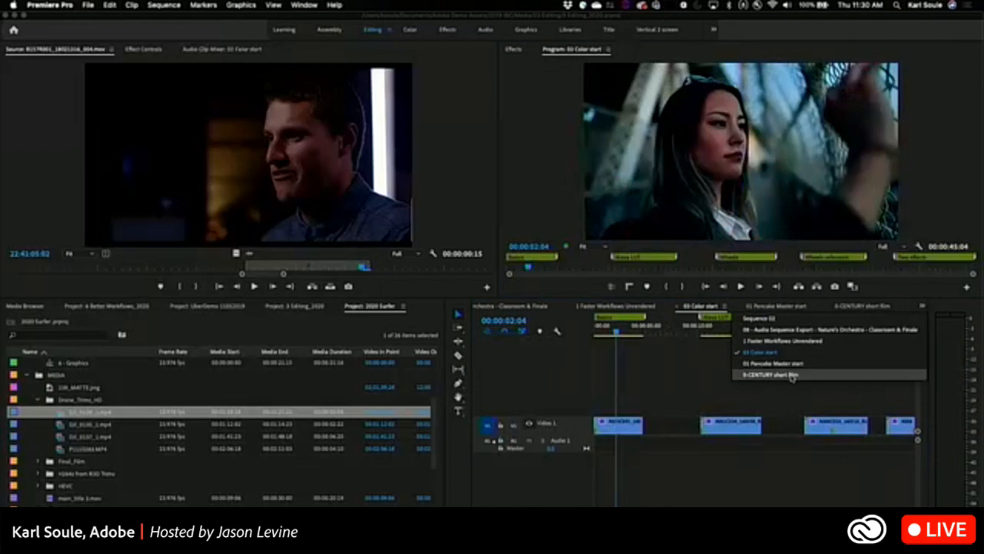
pyautogui.click(770, 318)
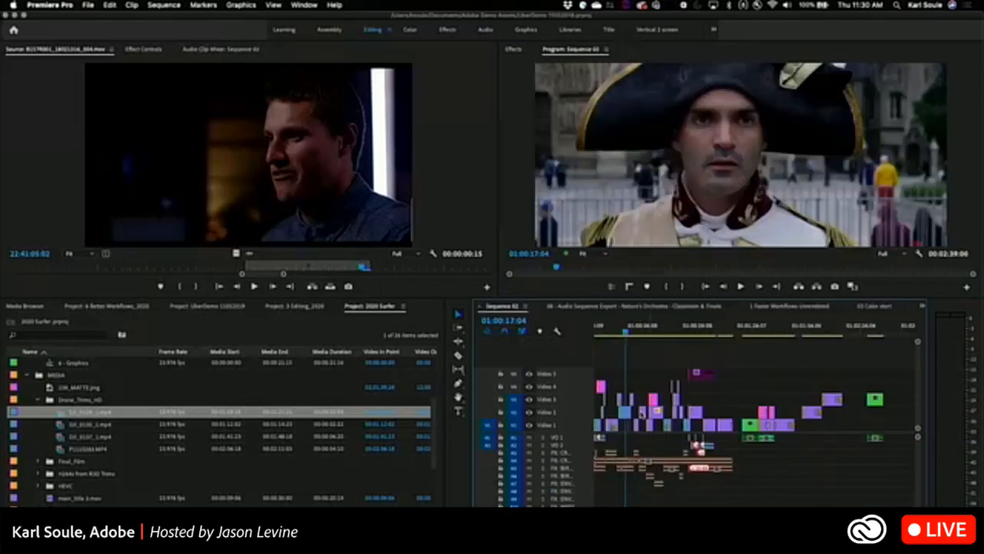
# Open the Video 1 edit point at 01:00:24:21 in the trim monitor and make it a rolling edit.
pyautogui.moveTo(643, 414); pyautogui.dragTo(643, 425)
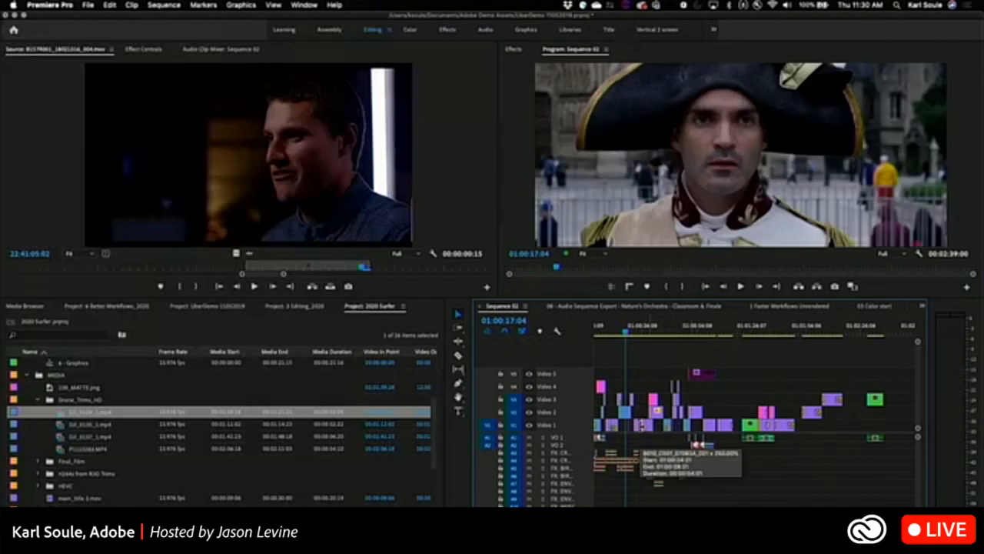
pyautogui.doubleClick(641, 425)
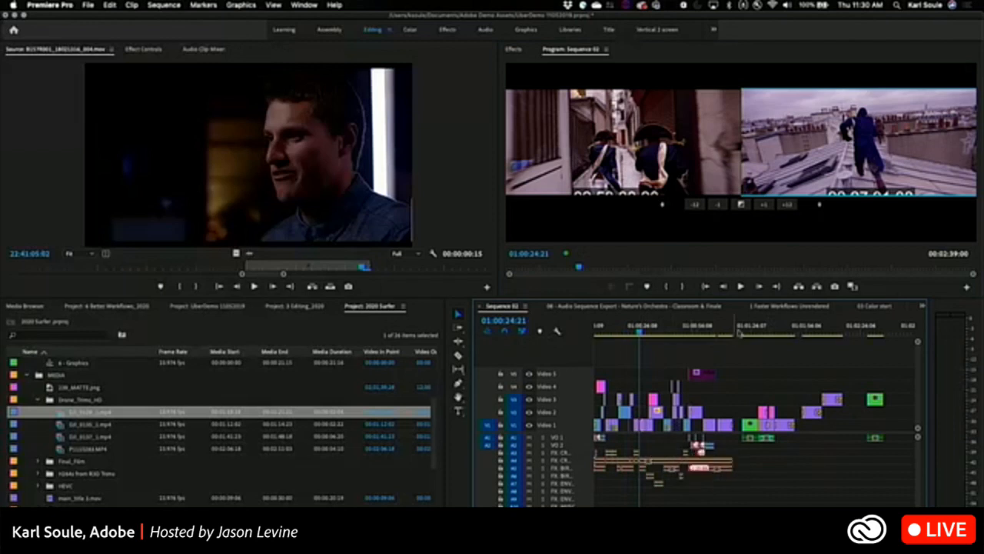
pyautogui.click(734, 177)
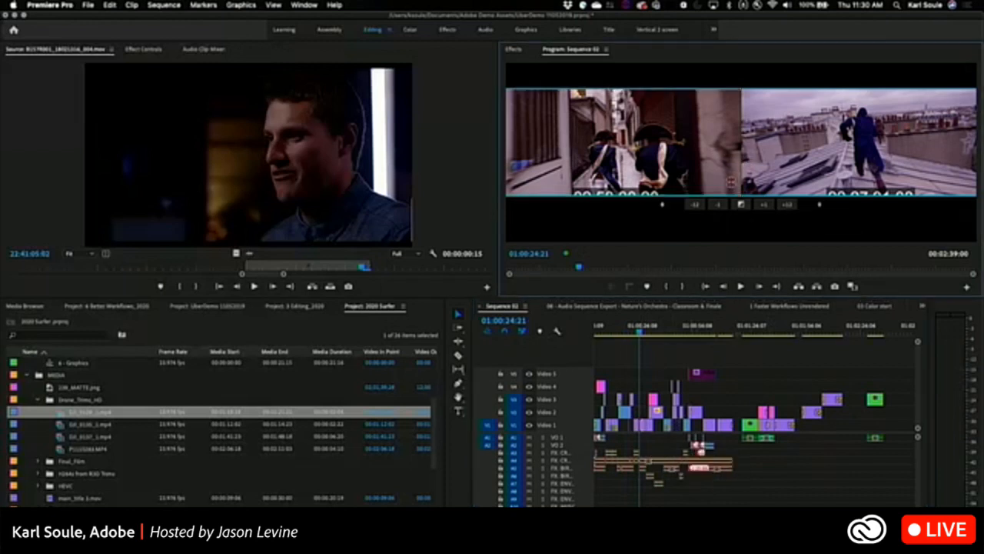
# Roll the edit between the alley and rooftop shots earlier during looped playback, and preview the new cut.
pyautogui.press('space')
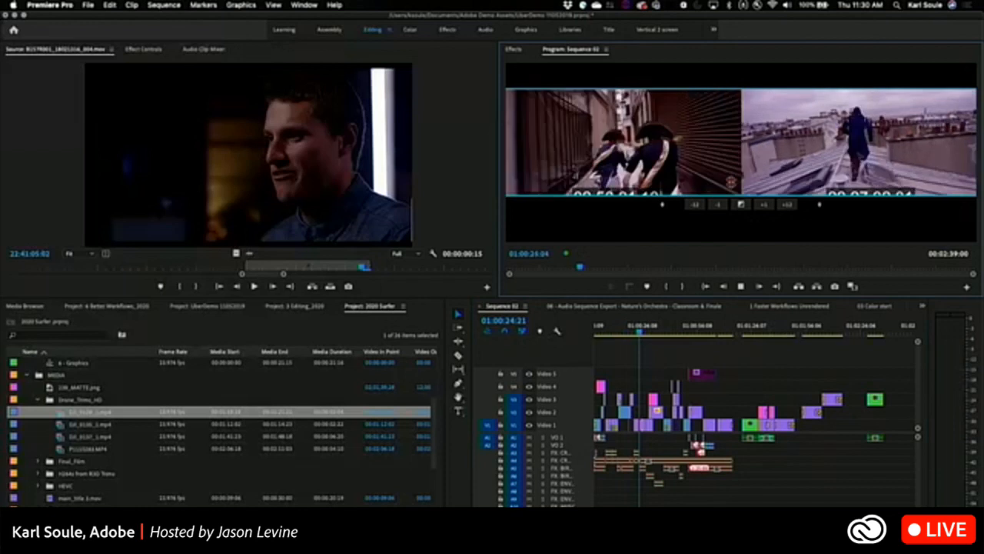
pyautogui.press('space')
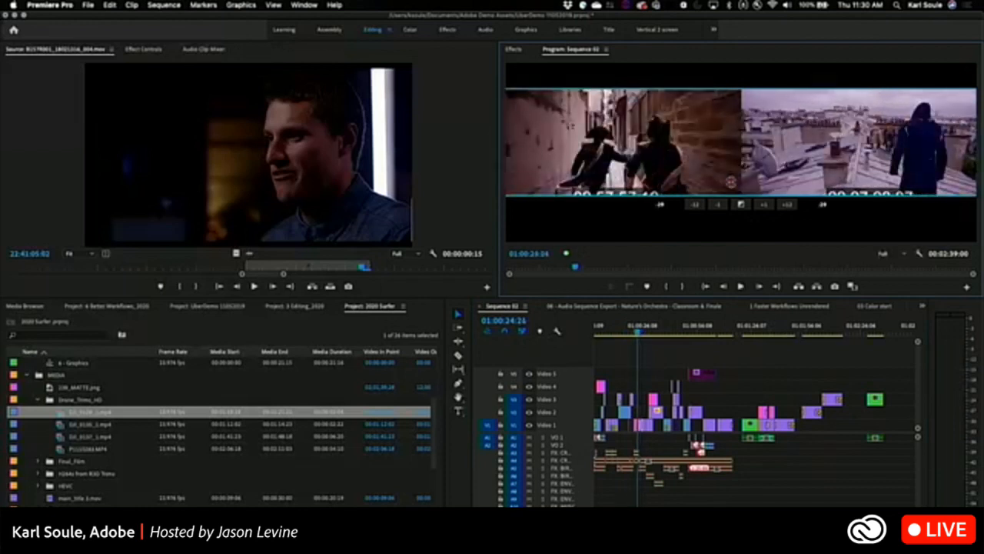
pyautogui.press('space')
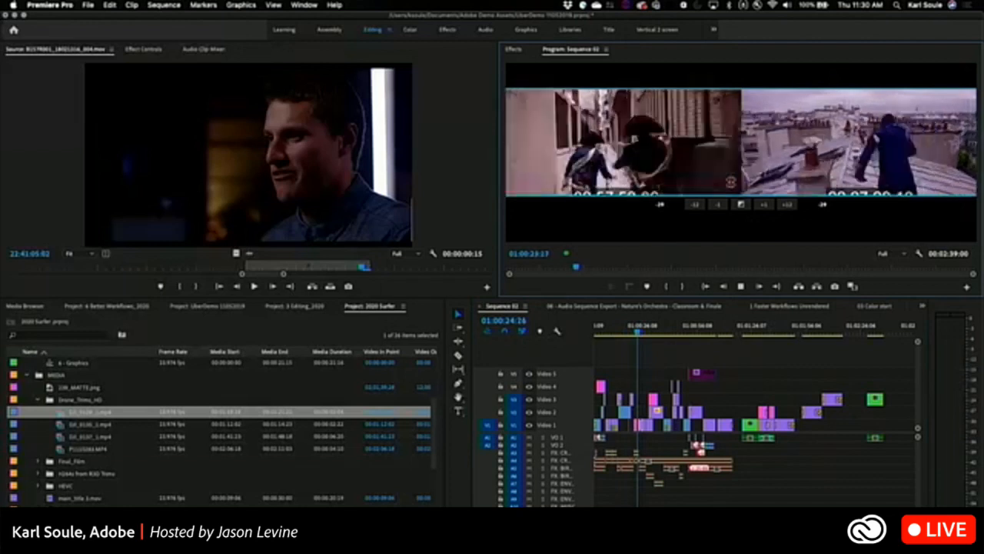
pyautogui.press('space')
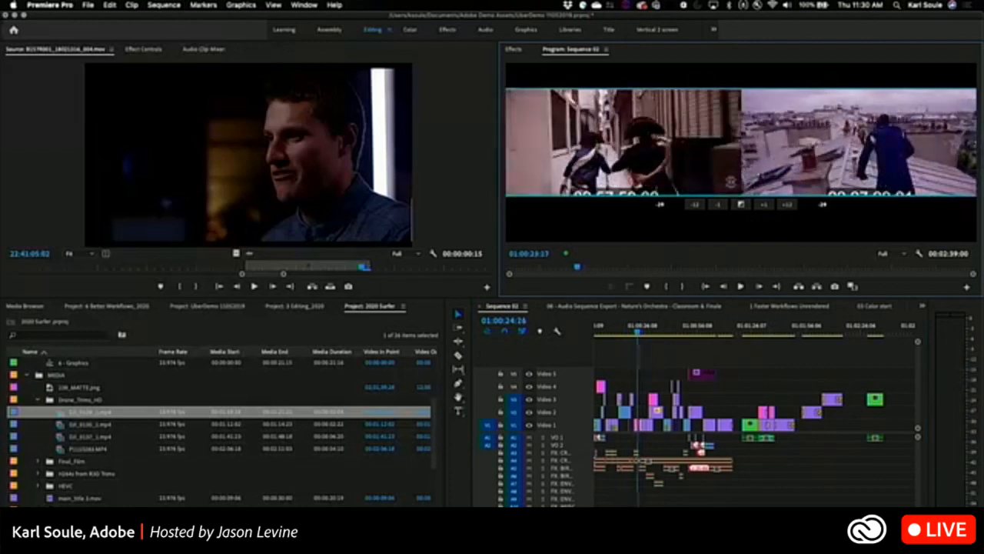
# Reopen the alley-to-rooftop edit in trim mode and roll it live during playback, first later and then earlier.
pyautogui.press('=')
pyautogui.press('=')
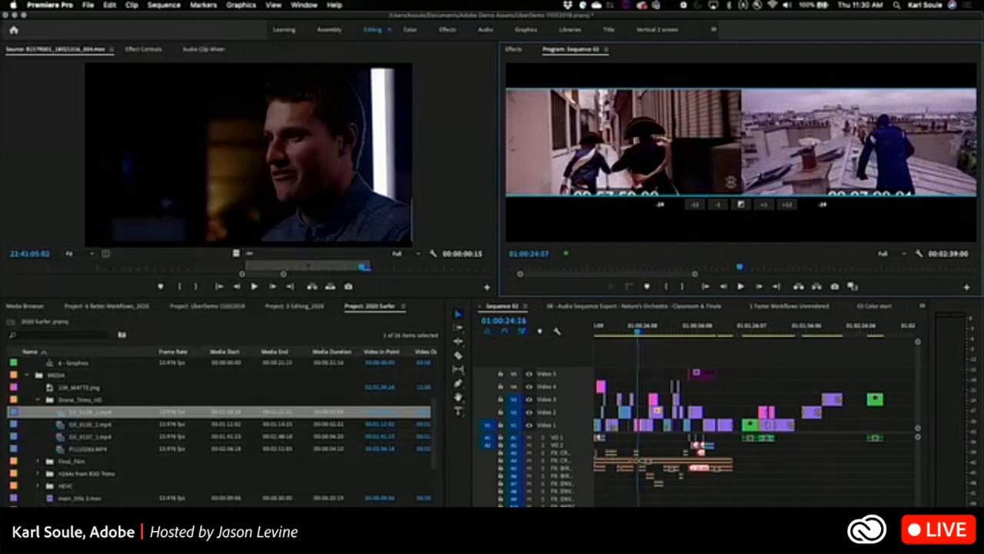
pyautogui.click(638, 330)
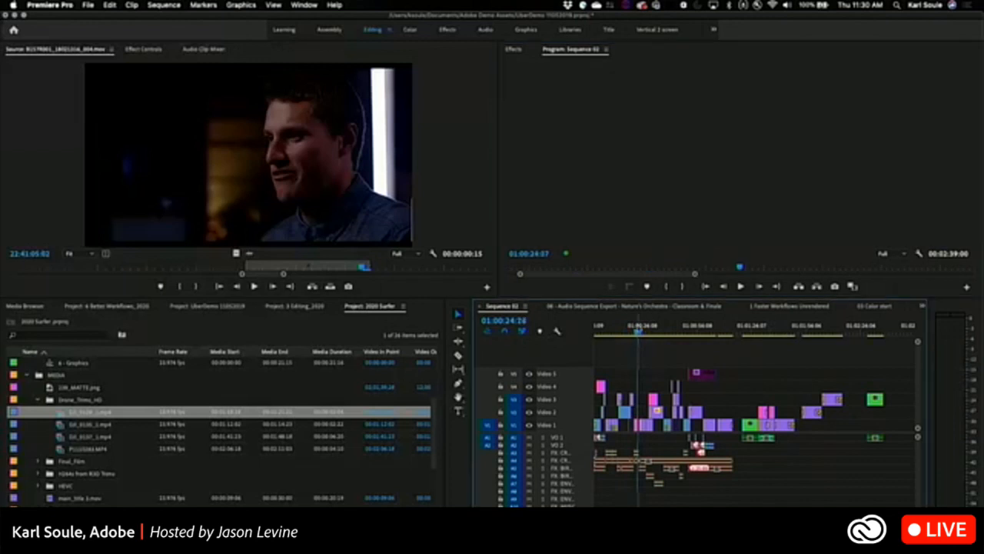
pyautogui.press('=')
pyautogui.press('=')
pyautogui.press('=')
pyautogui.press('=')
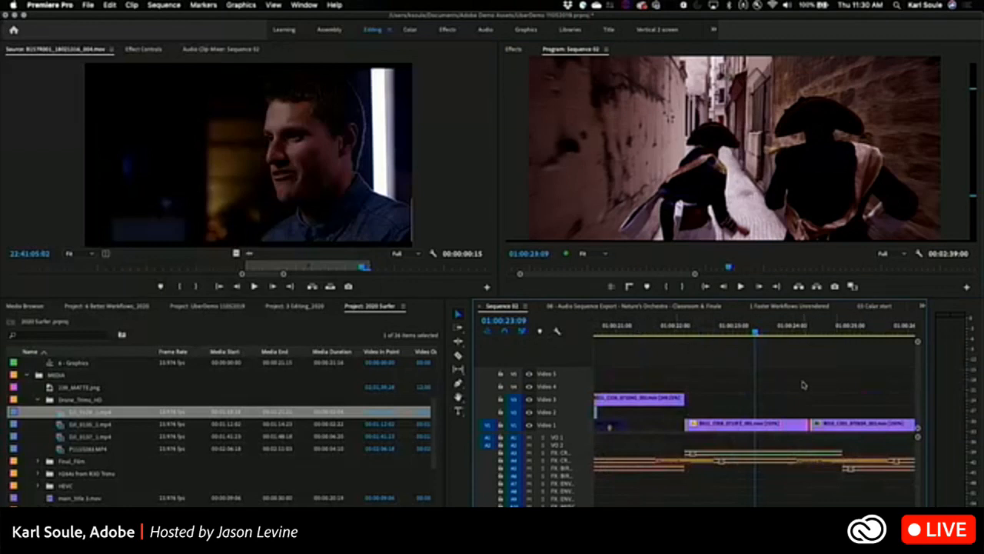
pyautogui.hotkey('shift', 't')
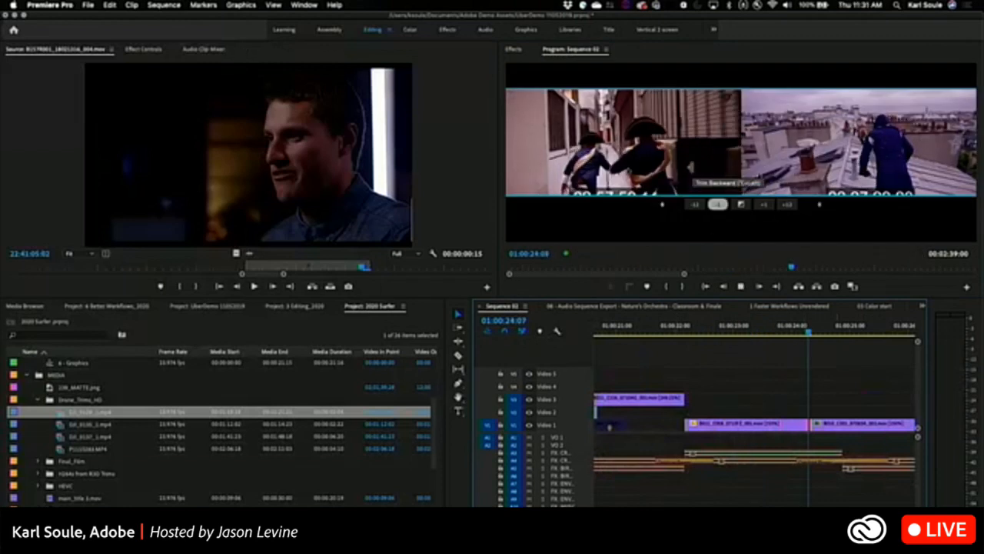
pyautogui.press('k')
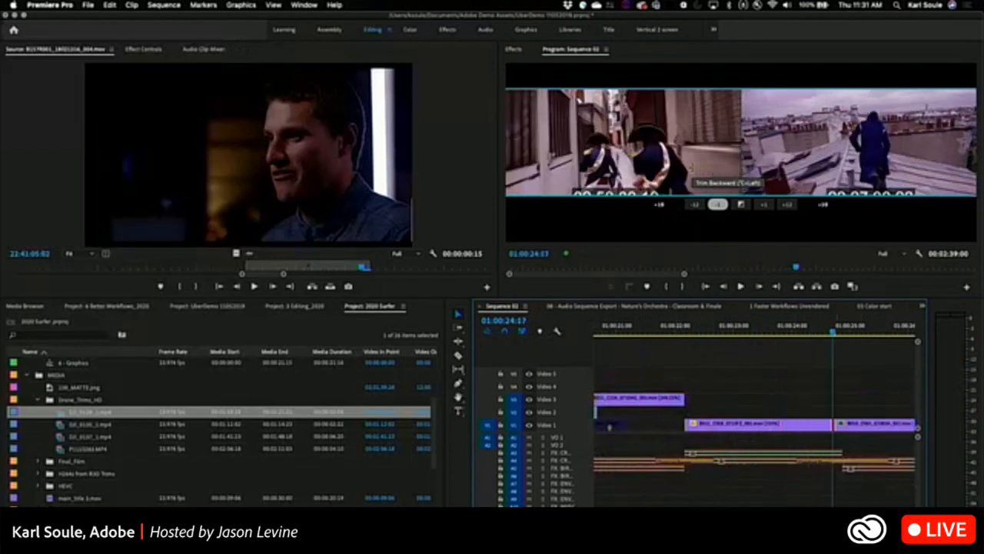
pyautogui.press('space')
pyautogui.press('j')
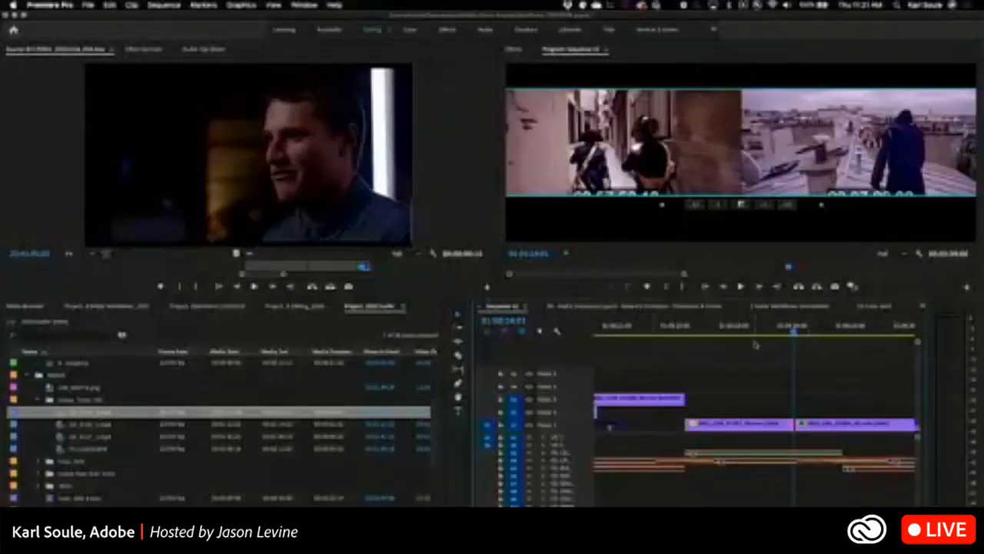
# Select edit points across several video and audio tracks near 01:00:22:04 and trim them together earlier and back in 12-frame jumps.
pyautogui.moveTo(755, 348); pyautogui.dragTo(661, 496)
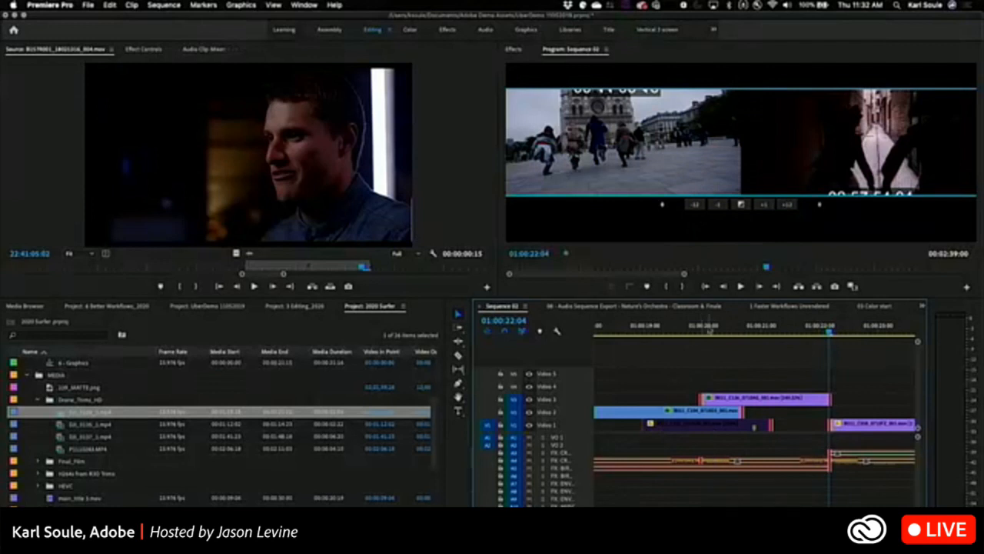
pyautogui.click(694, 204)
pyautogui.click(695, 204)
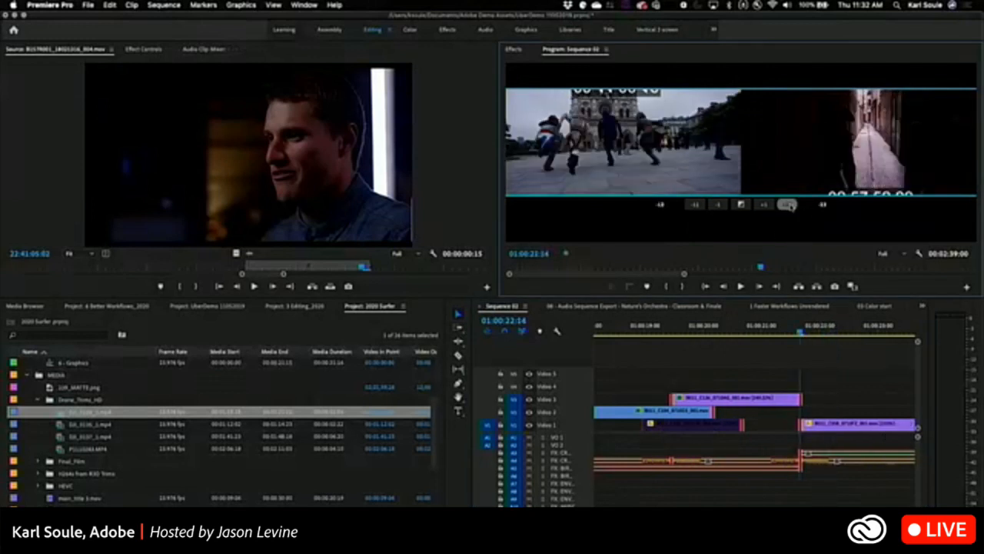
pyautogui.click(788, 205)
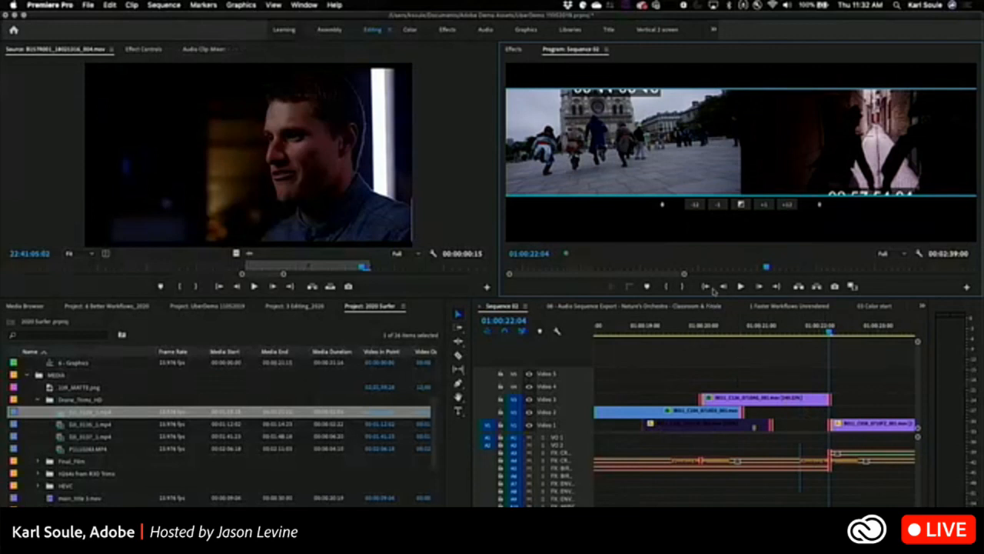
pyautogui.click(696, 206)
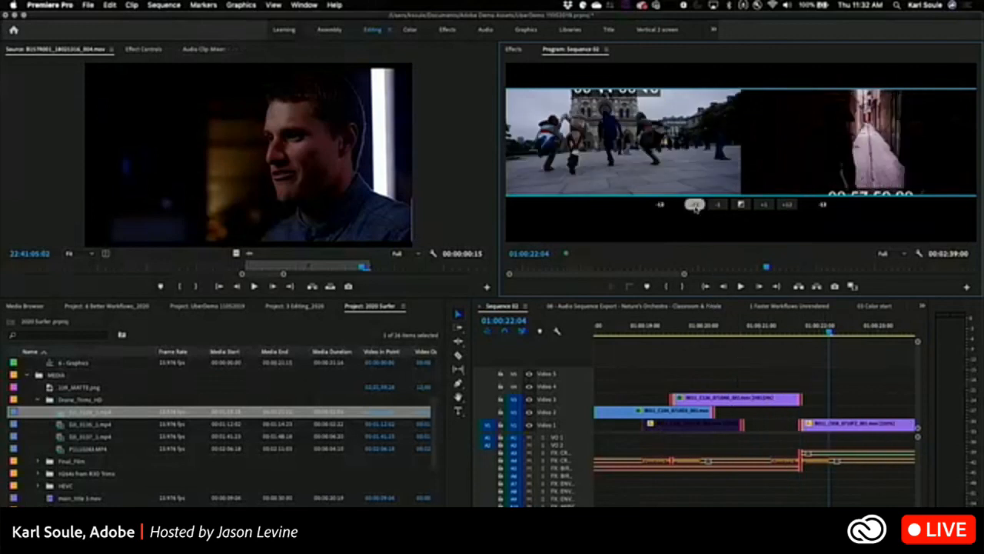
pyautogui.click(696, 206)
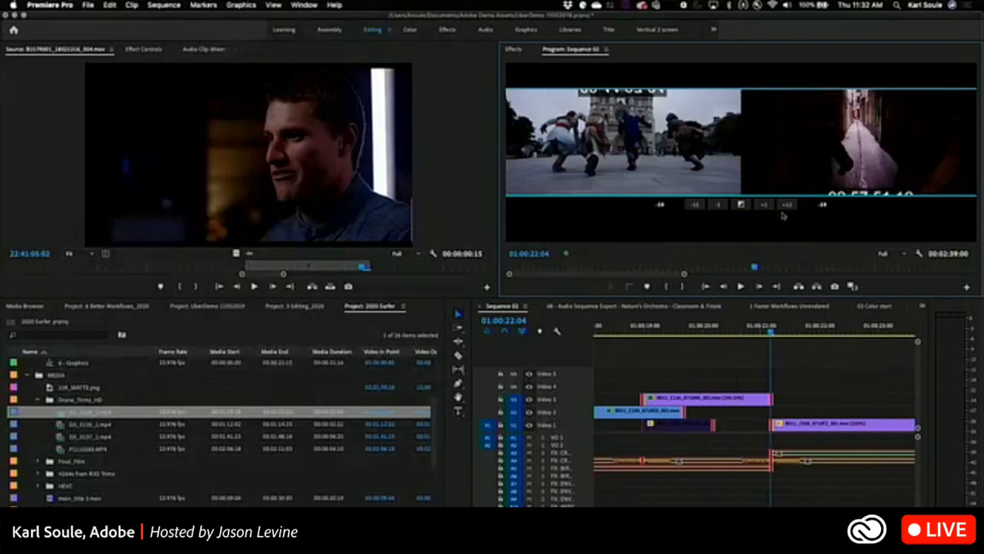
pyautogui.doubleClick(785, 207)
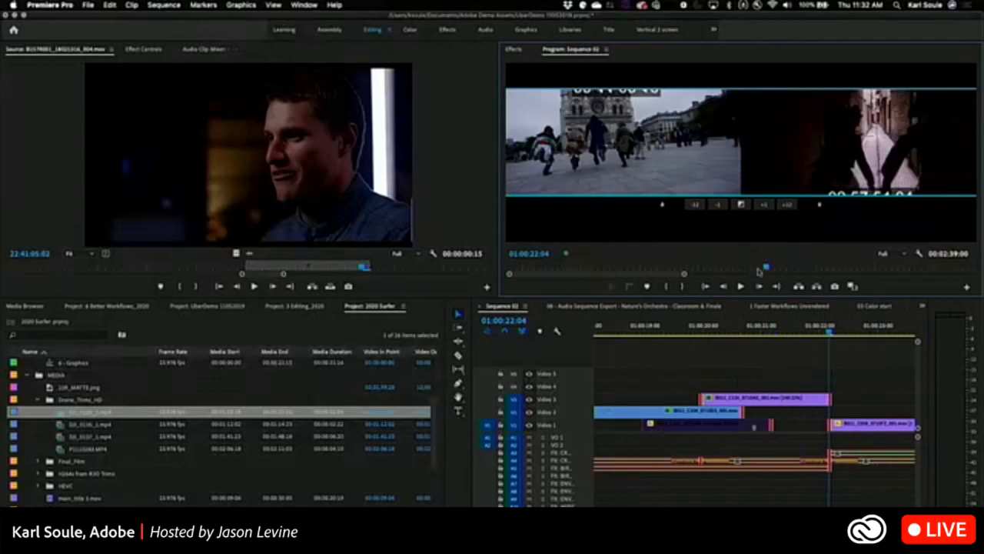
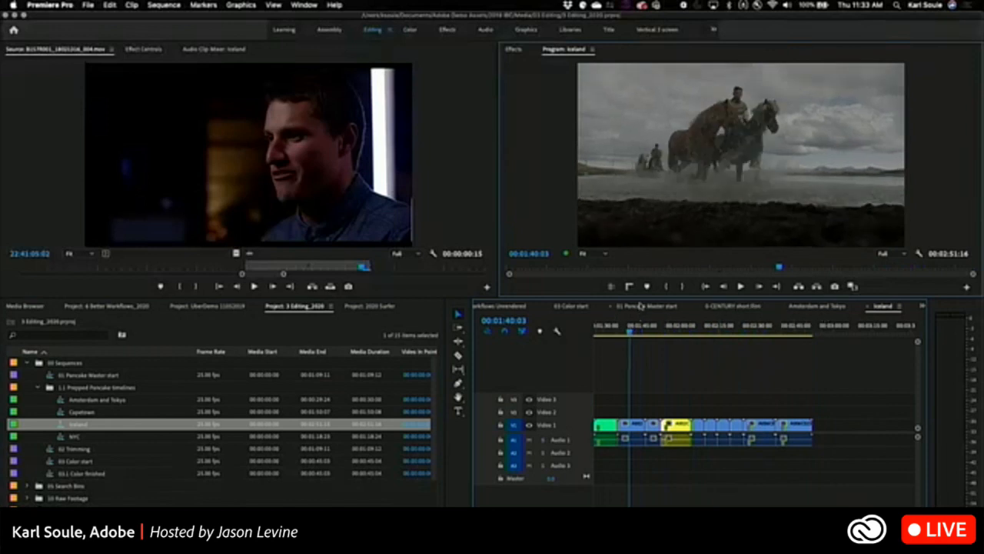
# Bring up the 01 Pancake Master start timeline and load the Iceland sequence into the Source Monitor.
pyautogui.click(639, 306)
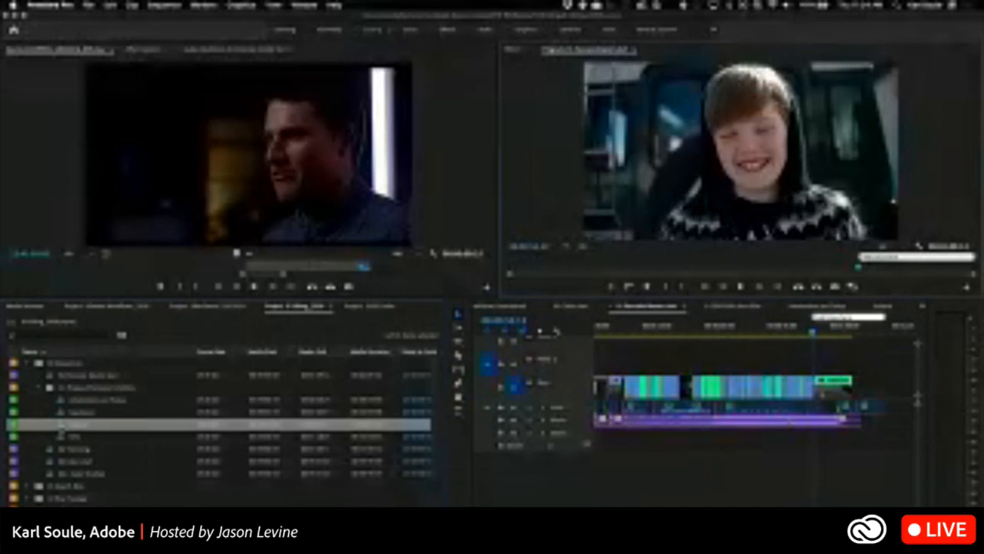
pyautogui.moveTo(267, 179); pyautogui.dragTo(267, 180)
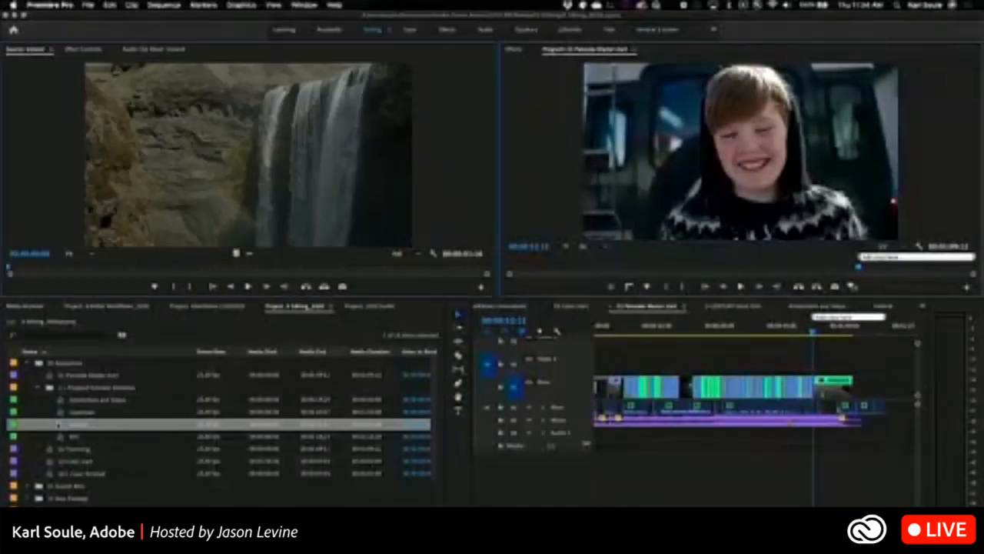
pyautogui.rightClick(60, 425)
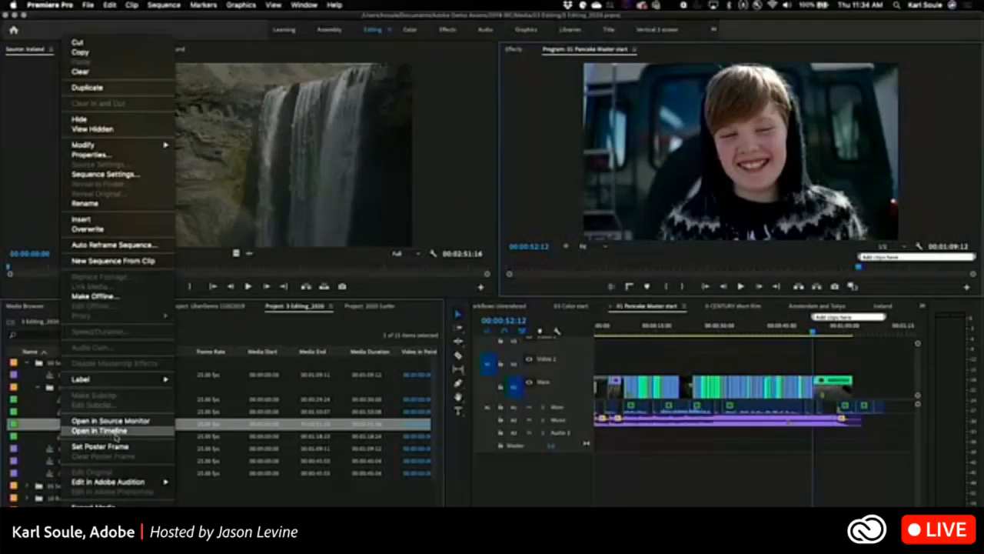
# Search the keyboard shortcuts for "open", examine the matching source monitor and timeline commands, and leave without changes.
pyautogui.click(64, 9)
pyautogui.click(64, 7)
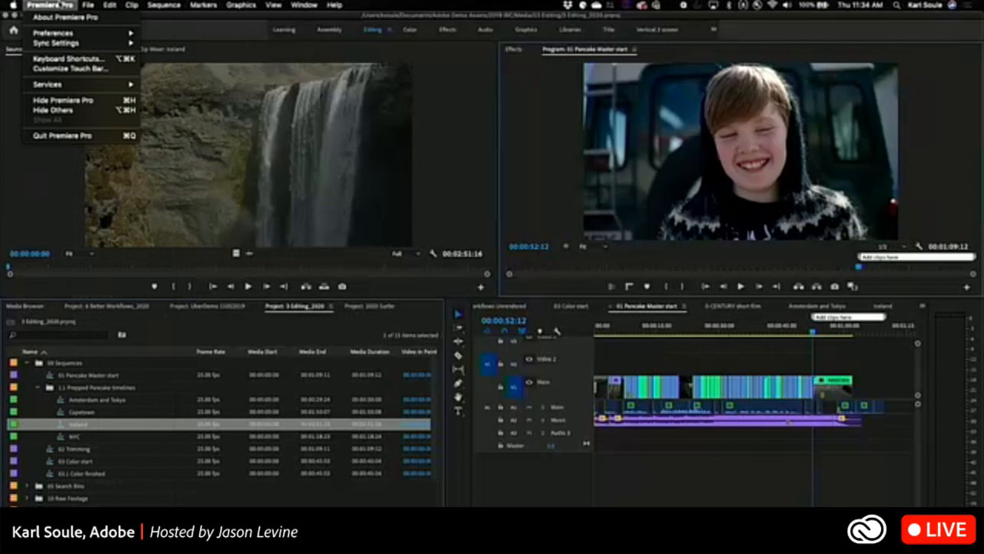
pyautogui.click(78, 60)
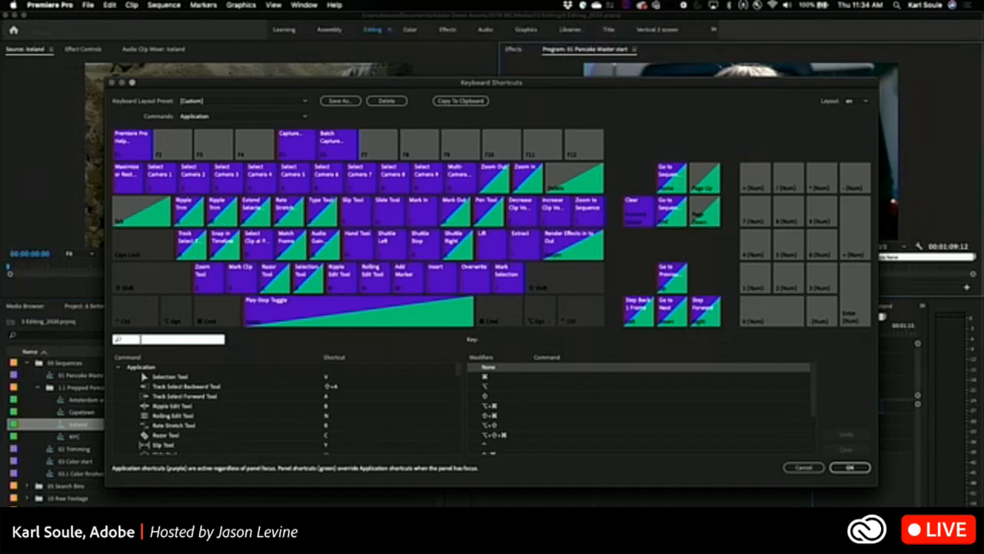
pyautogui.write('ope')
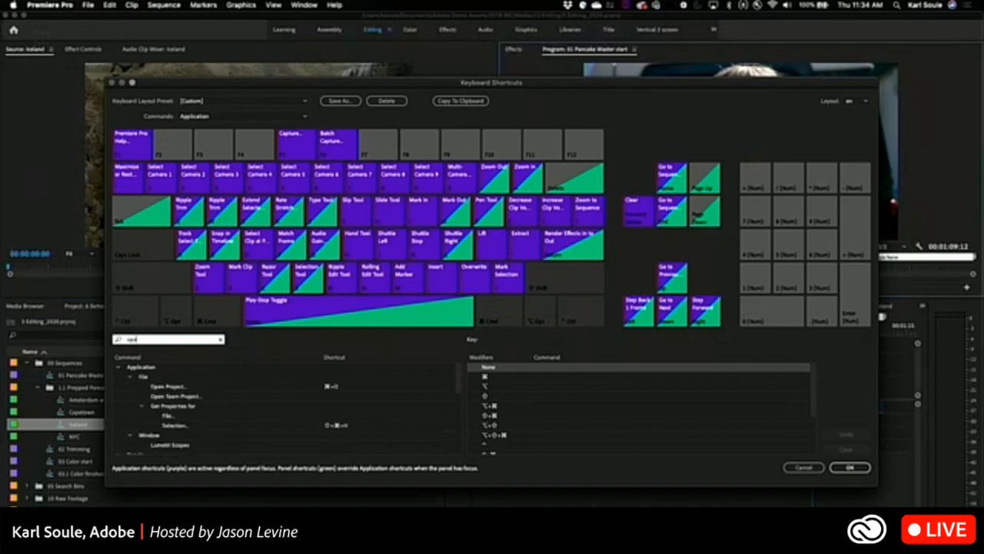
pyautogui.press('BackSpace')
pyautogui.press('BackSpace')
pyautogui.press('BackSpace')
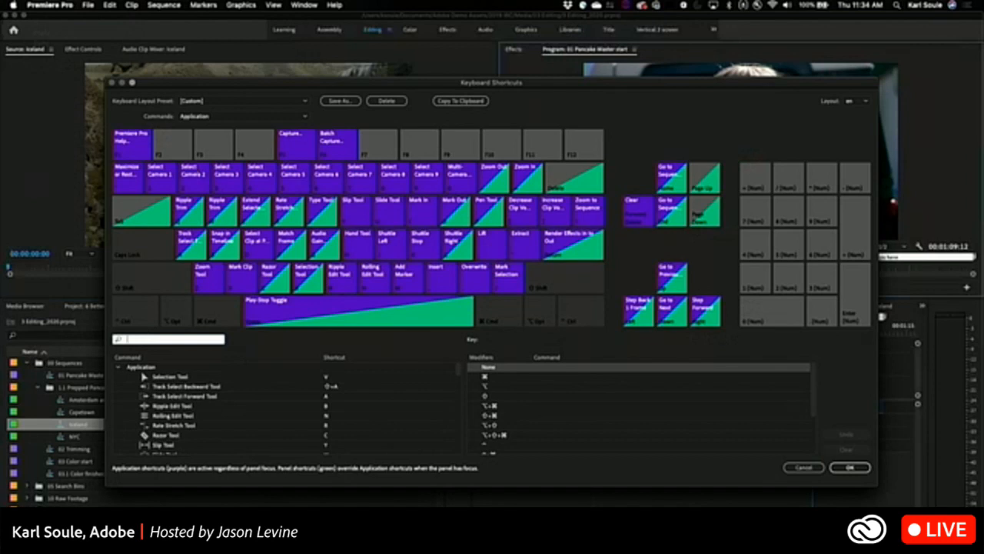
pyautogui.write('open')
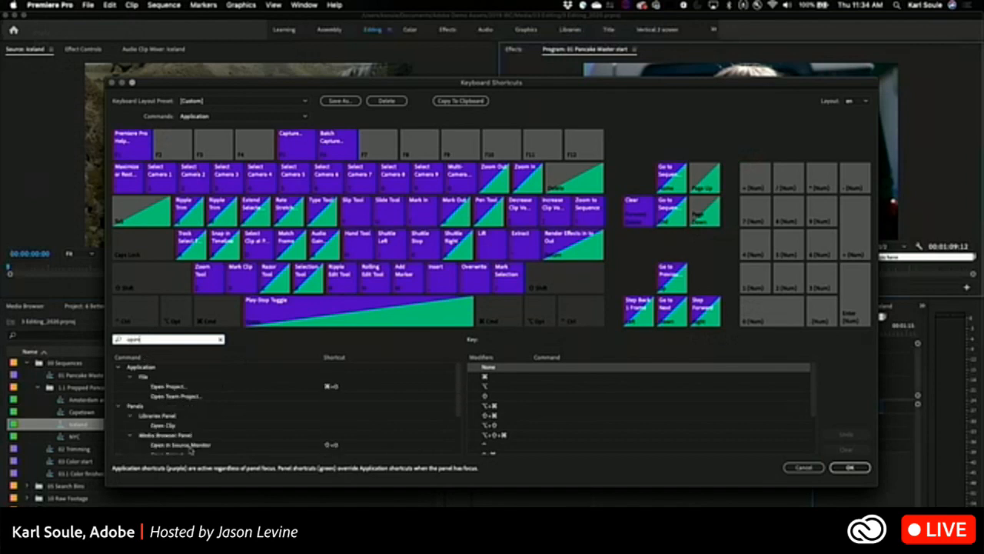
pyautogui.scroll(-2, 192, 450)
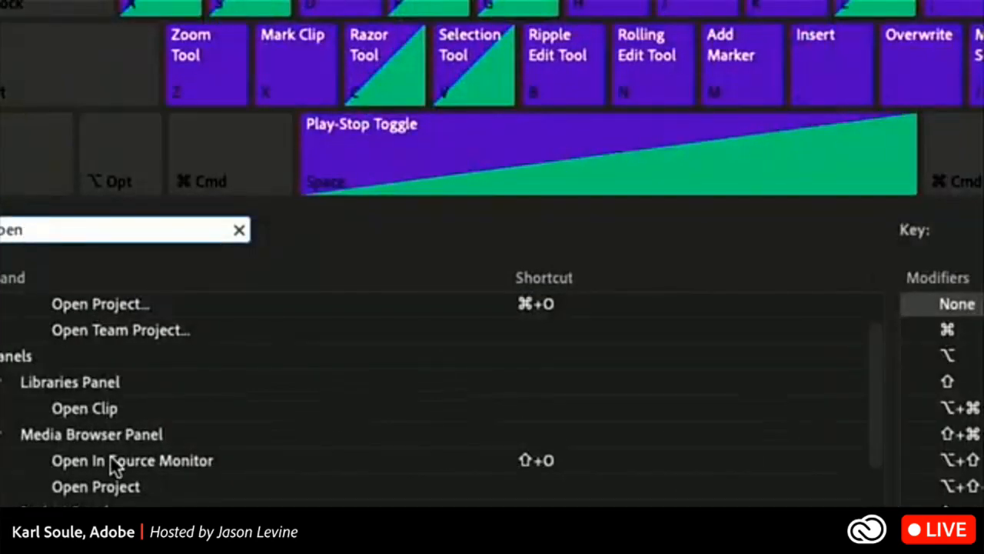
pyautogui.scroll(-5, 109, 455)
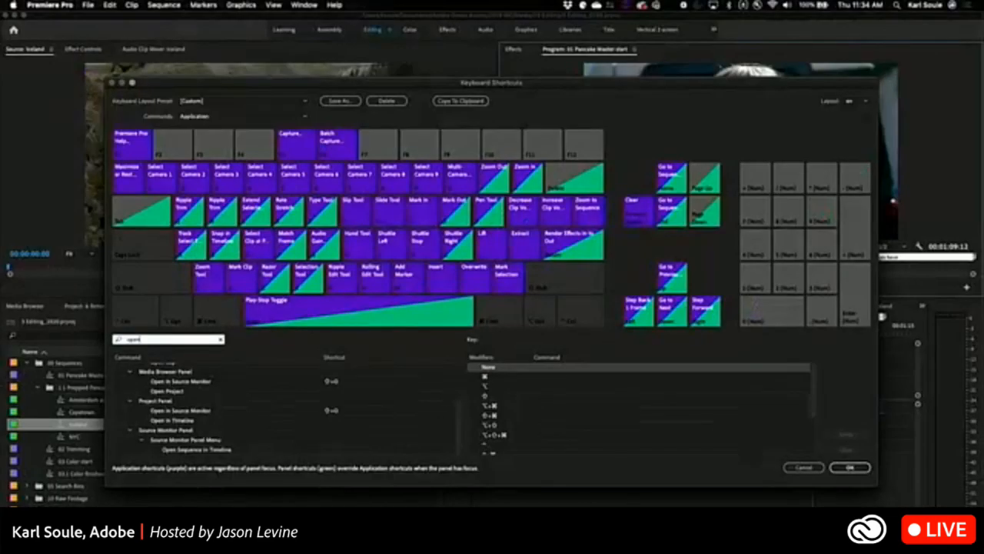
pyautogui.click(814, 468)
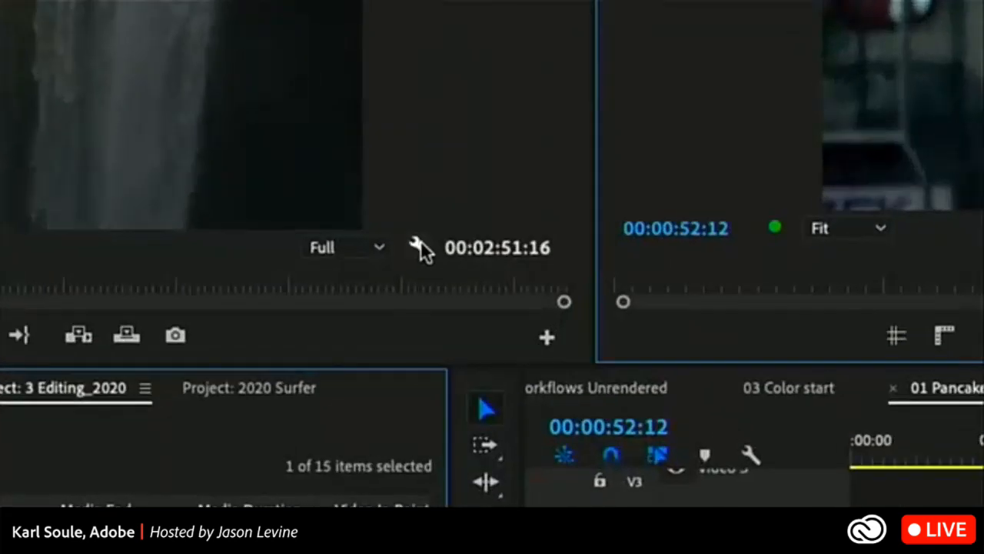
# Open the Iceland source sequence in its own source timeline and scrub through its clips.
pyautogui.click(419, 244)
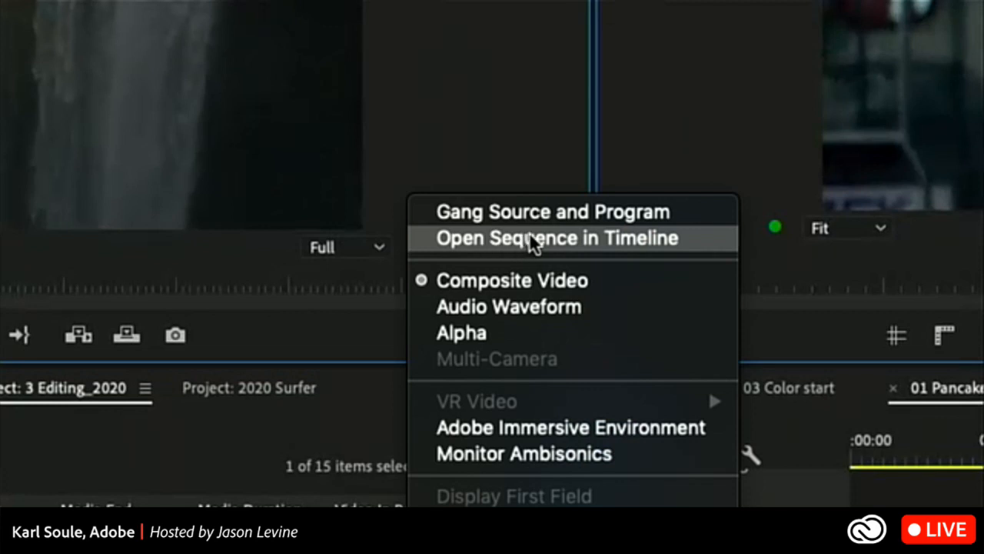
pyautogui.click(641, 242)
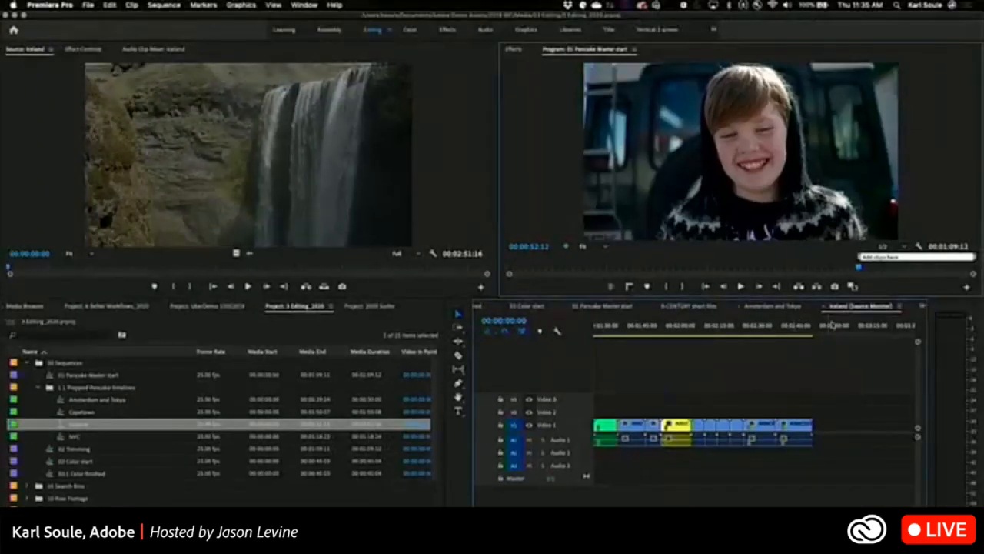
pyautogui.moveTo(735, 329); pyautogui.dragTo(630, 355)
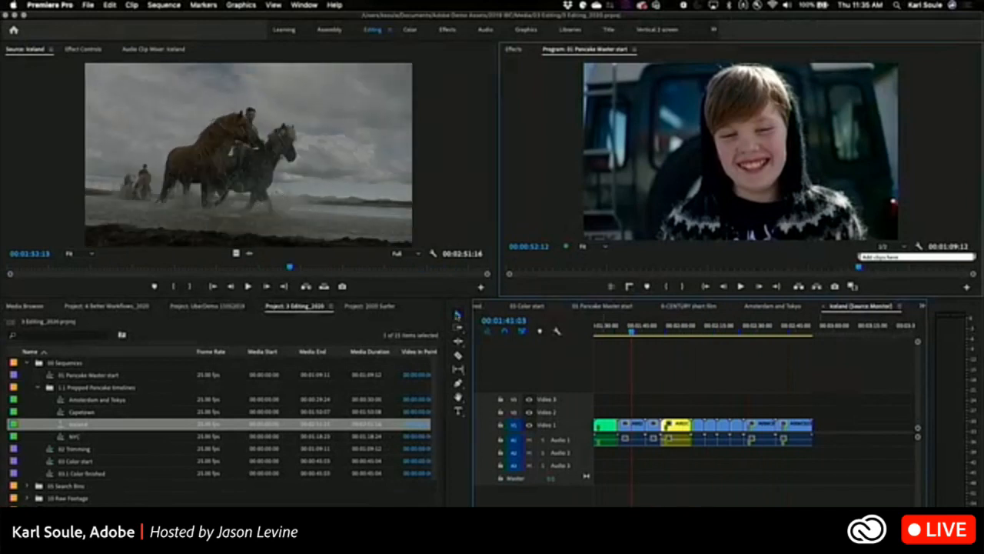
# Mark a source range in the Iceland sequence with an in point at 00:01:01:17 and an out point at 00:02:13:10.
pyautogui.click(229, 268)
pyautogui.moveTo(229, 268); pyautogui.dragTo(180, 255)
pyautogui.press('i')
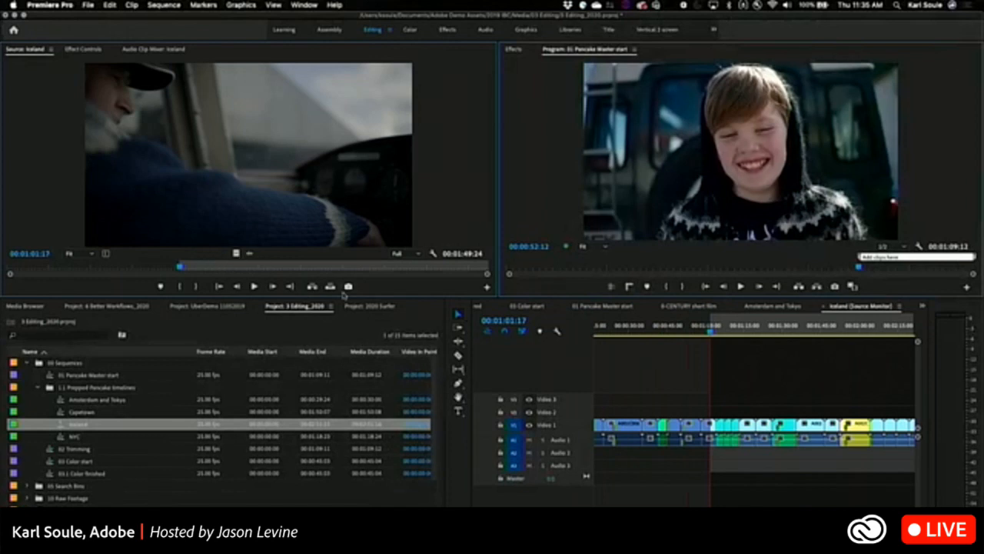
pyautogui.click(381, 268)
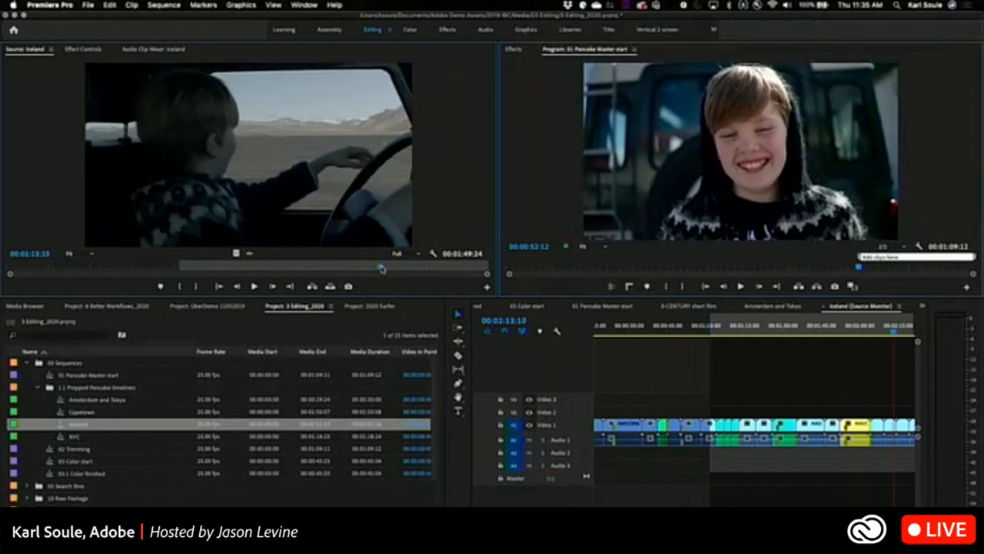
pyautogui.press('o')
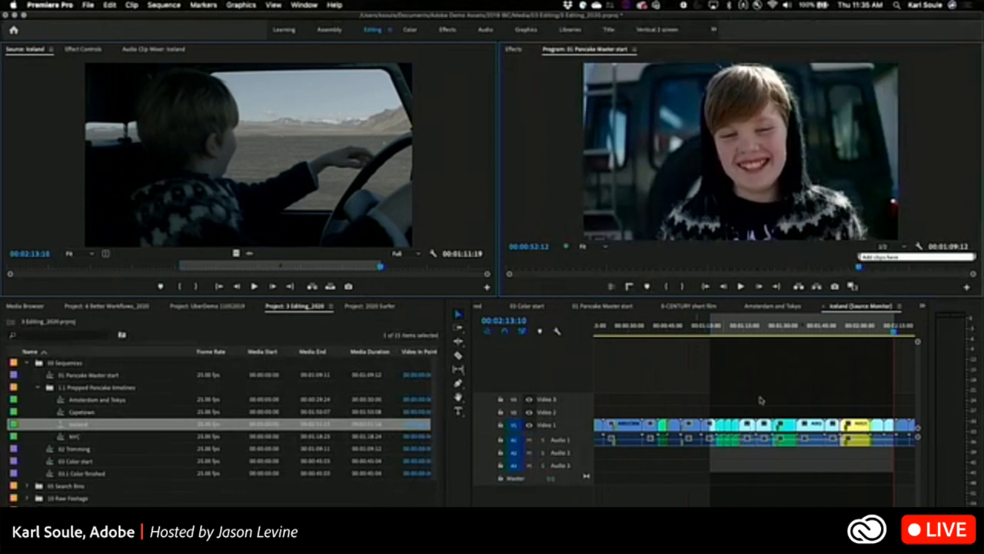
# Overwrite the marked Iceland range as a nest onto Video 2 of 01 Pancake Master start at 00:00:52:12, and delete the nested clip.
pyautogui.click(605, 307)
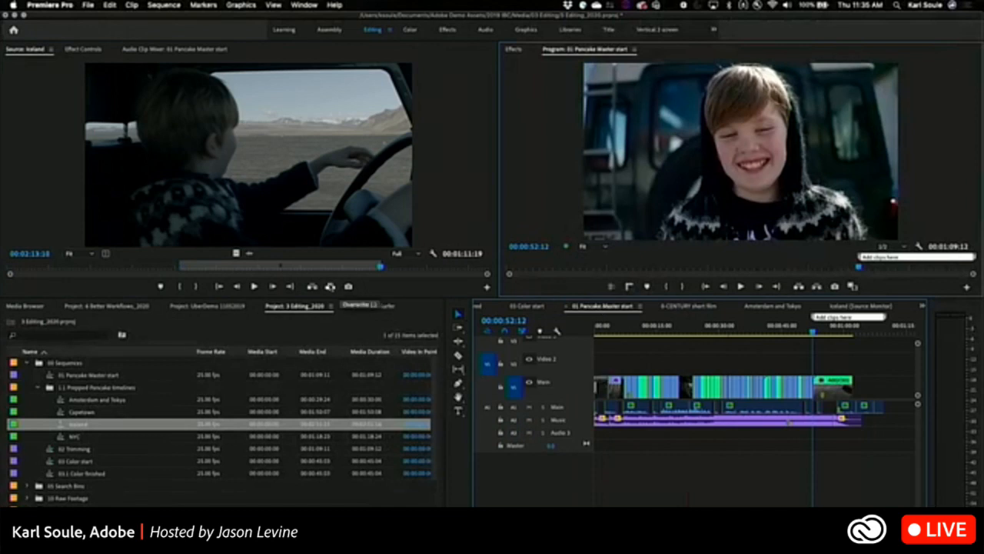
pyautogui.click(330, 286)
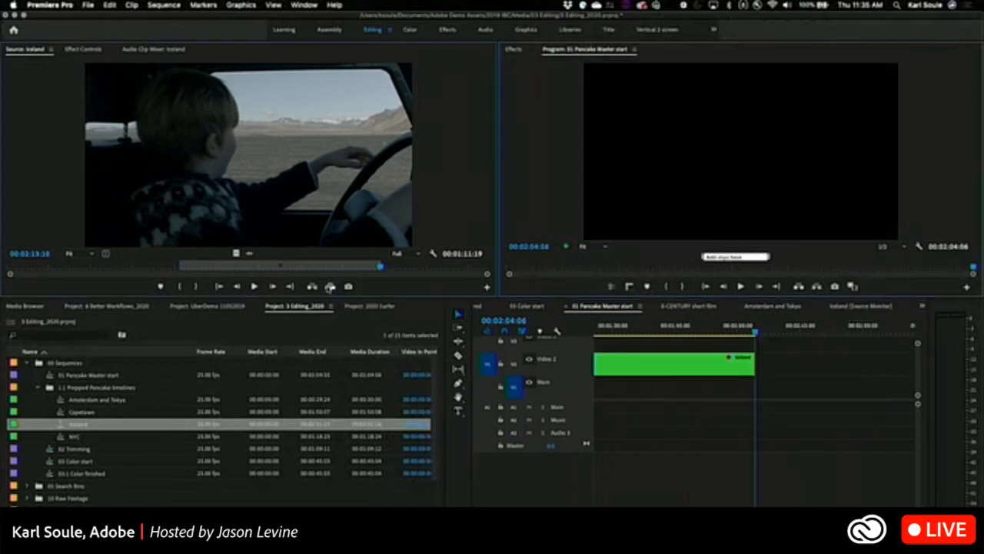
pyautogui.press('\\')
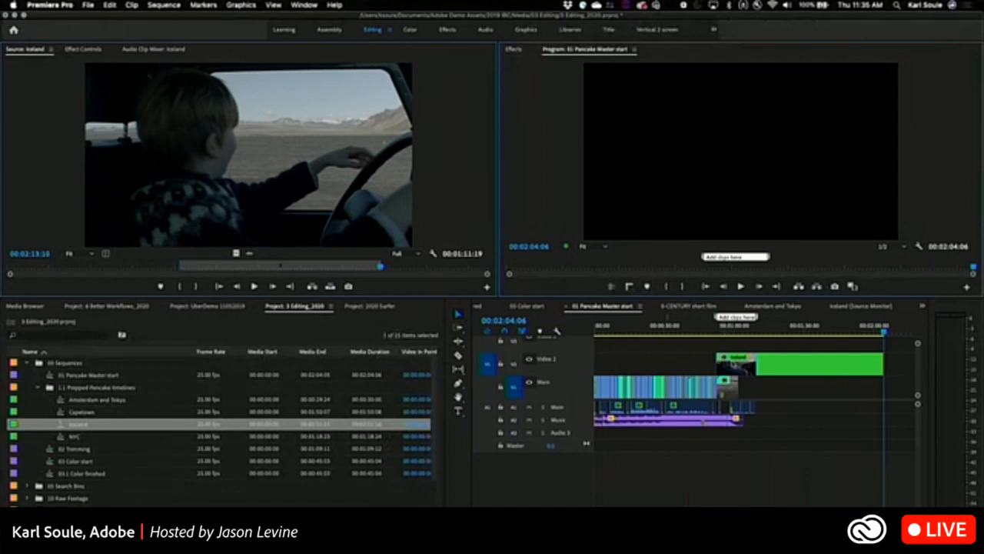
pyautogui.click(818, 366)
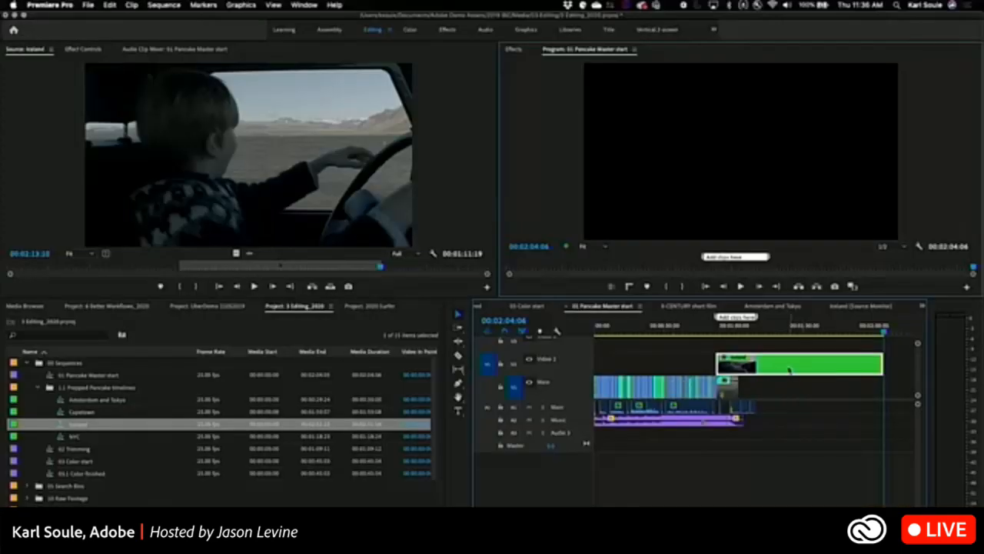
pyautogui.press('Delete')
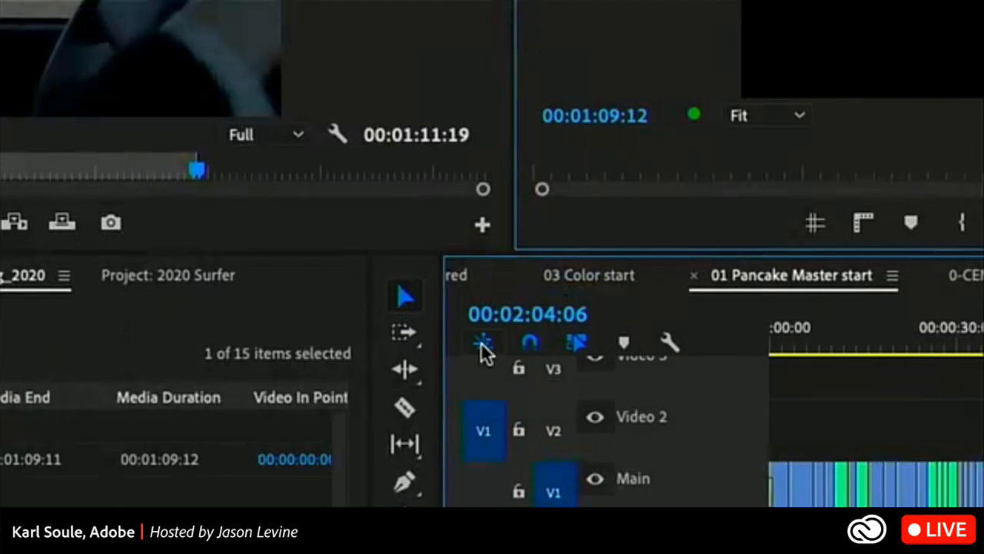
# Set the 01 Pancake Master start timeline to insert and overwrite sequences as individual clips instead of nests.
pyautogui.click(482, 344)
pyautogui.click(483, 344)
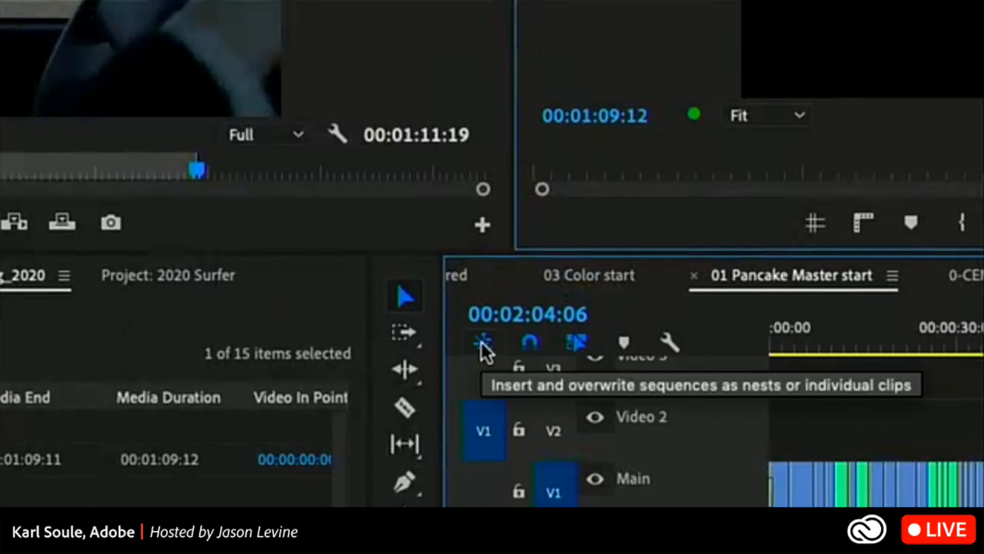
pyautogui.click(481, 345)
pyautogui.click(482, 345)
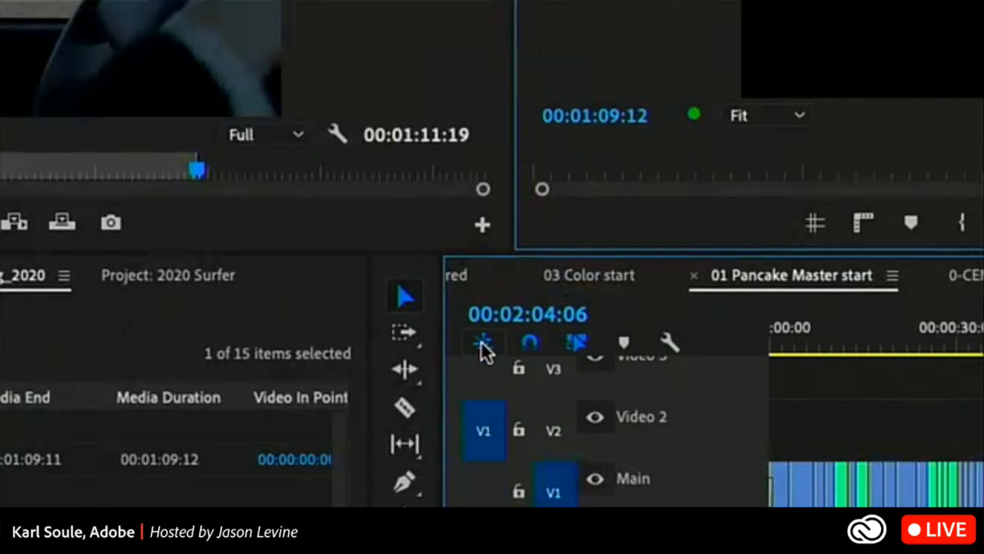
pyautogui.click(481, 345)
pyautogui.click(482, 343)
pyautogui.click(482, 343)
pyautogui.click(482, 344)
pyautogui.click(482, 344)
pyautogui.click(482, 344)
pyautogui.click(482, 344)
pyautogui.click(483, 344)
pyautogui.click(482, 344)
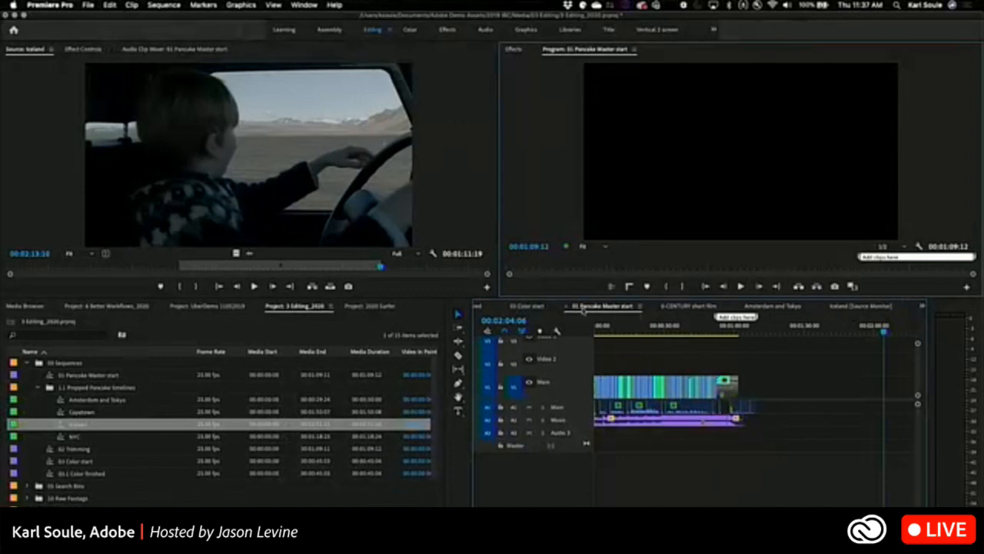
# Dock the Iceland source timeline above the other timelines and place the playhead of 01 Pancake Master start at 00:00:53:16.
pyautogui.click(849, 306)
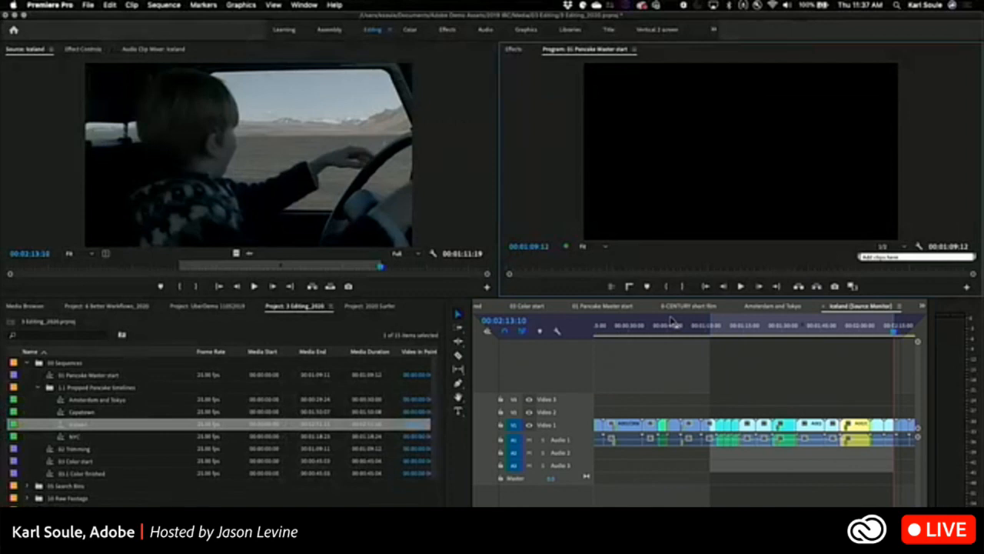
pyautogui.moveTo(673, 321); pyautogui.dragTo(672, 321)
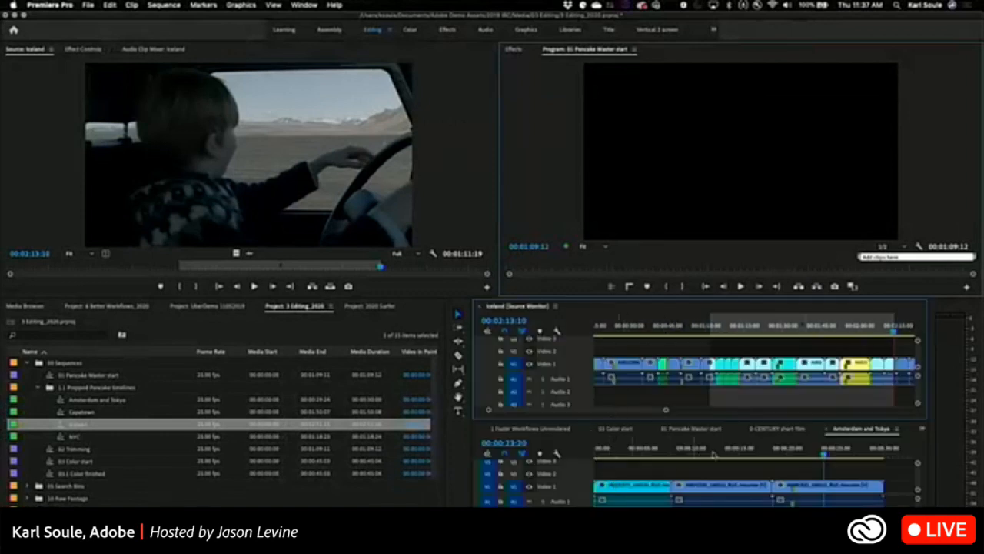
pyautogui.click(684, 429)
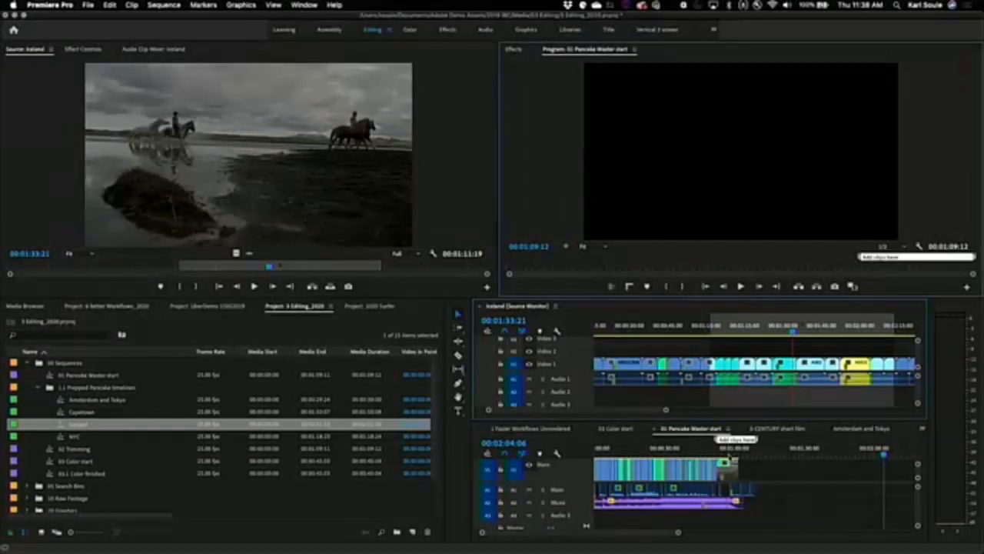
pyautogui.moveTo(729, 453)
pyautogui.mouseDown()
pyautogui.moveTo(739, 454)
pyautogui.moveTo(719, 454)
pyautogui.mouseUp()
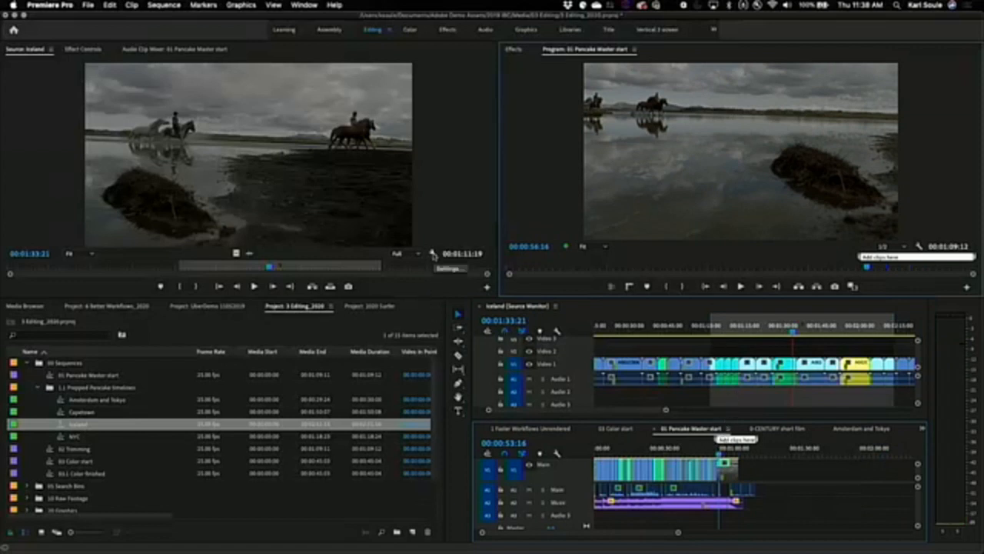
# Switch inserting and overwriting sequences as nests on and back off from the Iceland source timeline.
pyautogui.click(434, 255)
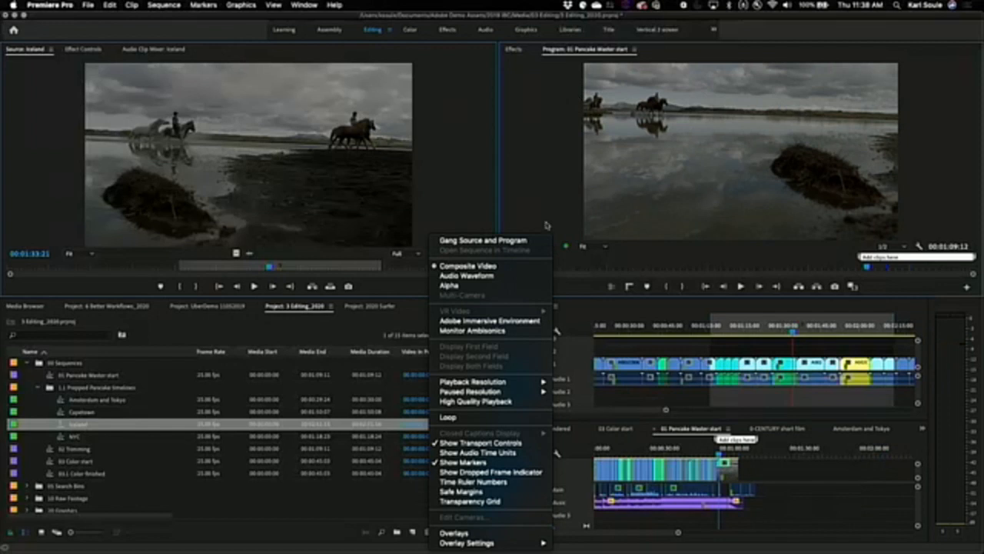
pyautogui.click(410, 290)
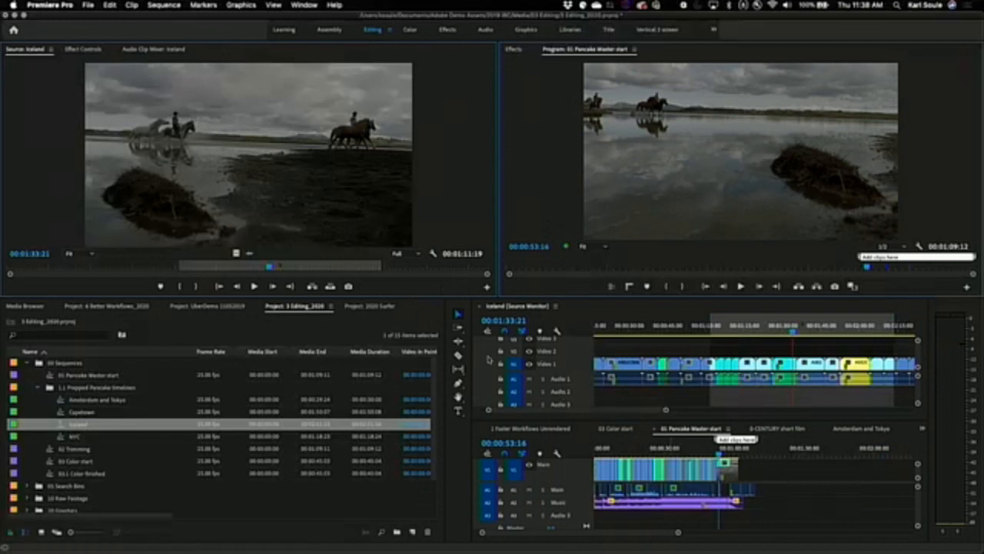
pyautogui.click(488, 331)
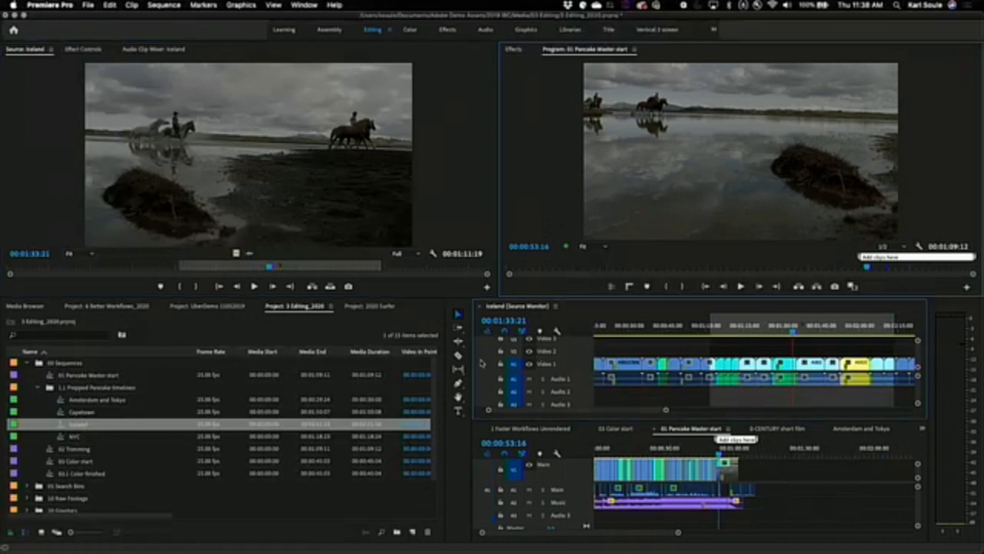
pyautogui.click(486, 332)
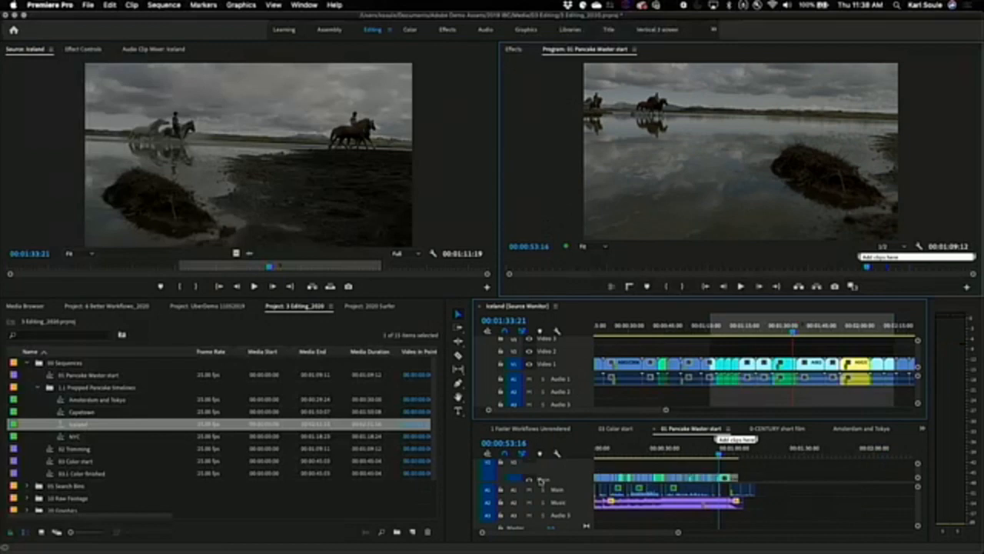
# Shrink the video tracks of the 01 Pancake Master start timeline and expand them again.
pyautogui.press('super+minus')
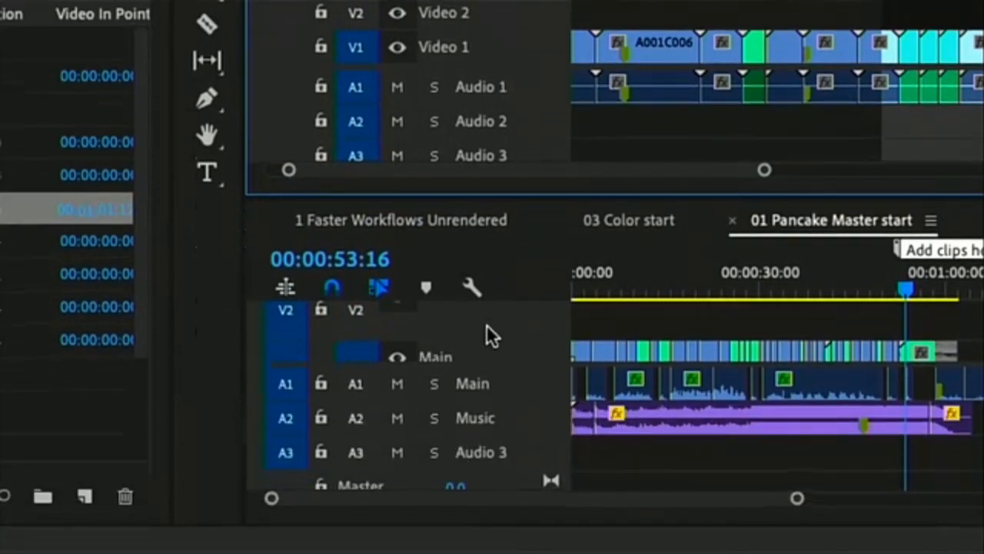
pyautogui.press('super+equal')
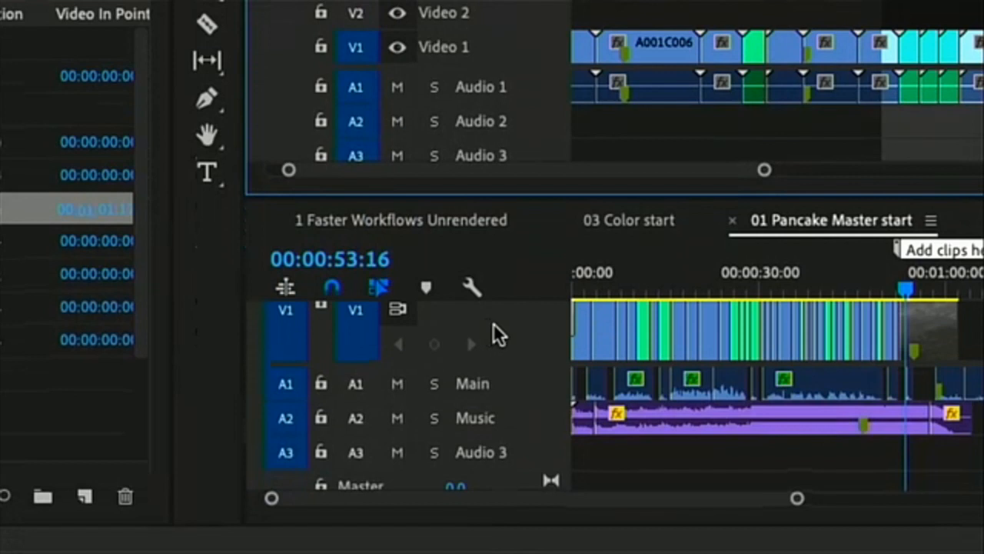
# Minimize the video and audio tracks of the 01 Pancake Master start timeline and leave only V1 source-patched.
pyautogui.press('super+minus')
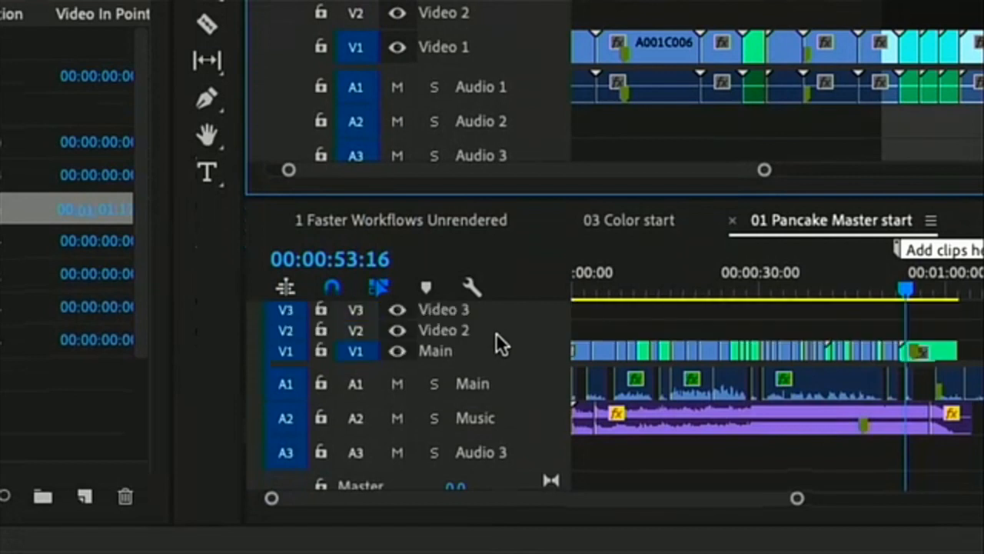
pyautogui.hotkey('alt', '-')
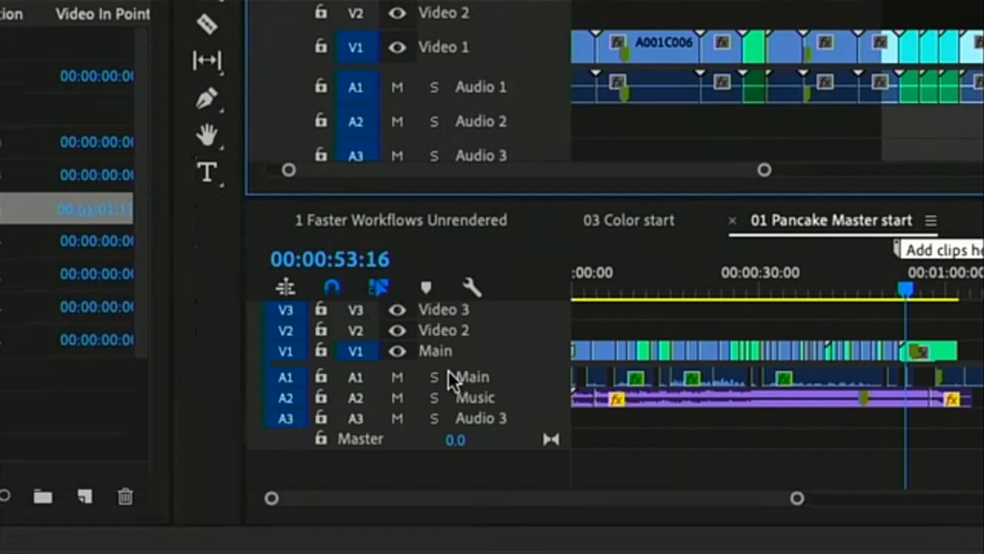
pyautogui.click(279, 418)
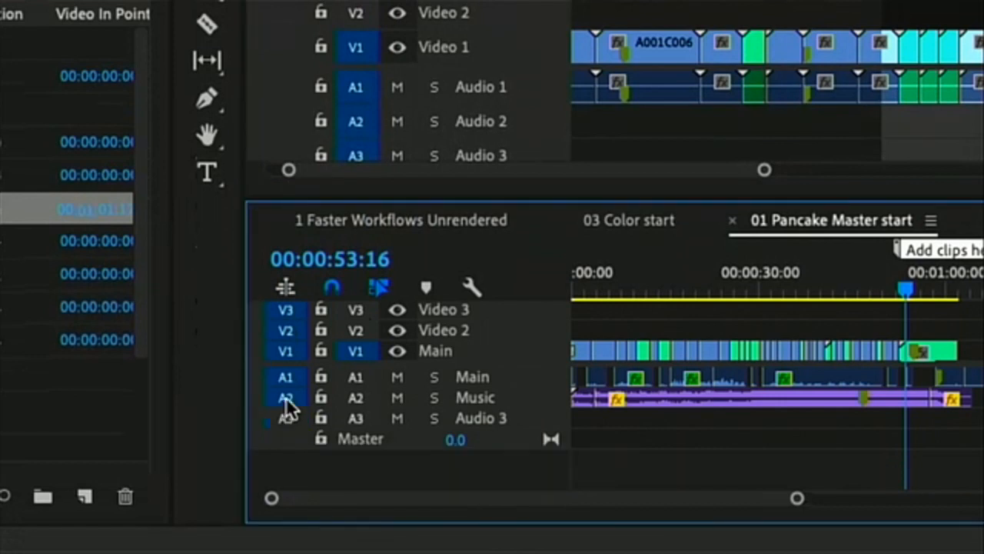
pyautogui.click(285, 397)
pyautogui.click(286, 377)
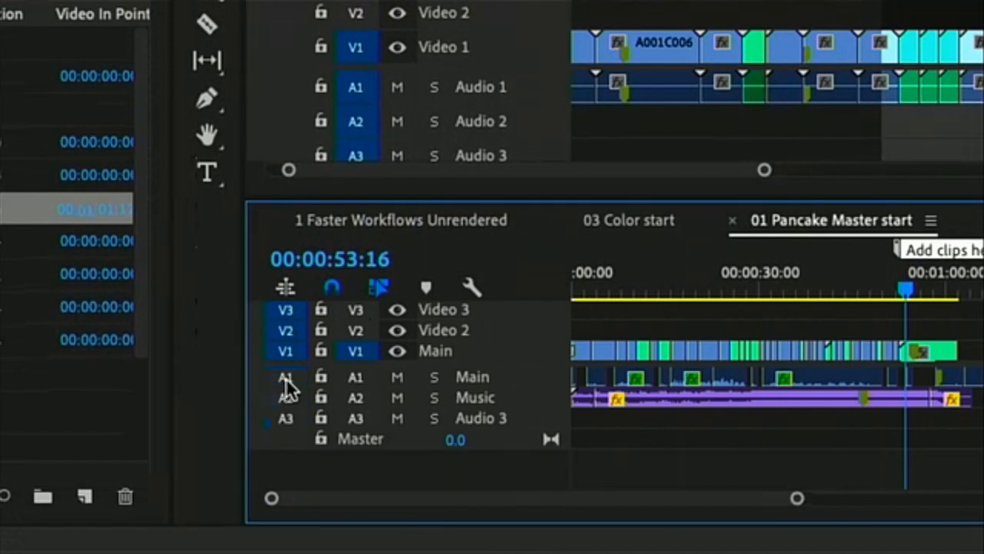
pyautogui.click(292, 330)
pyautogui.click(288, 309)
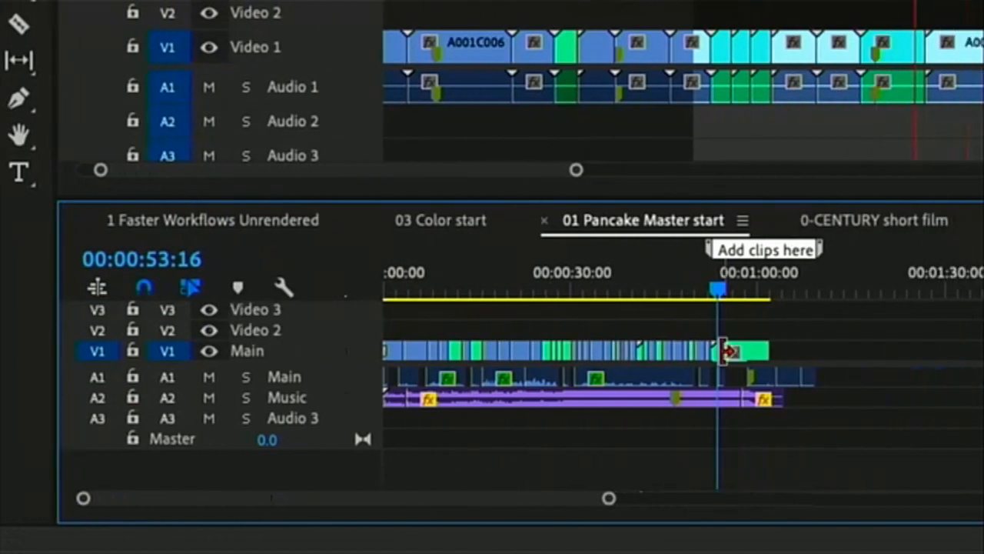
# Overwrite the marked source clips onto the master's V1 at the playhead, and add an unmarked source clip with its audio after them.
pyautogui.press('.')
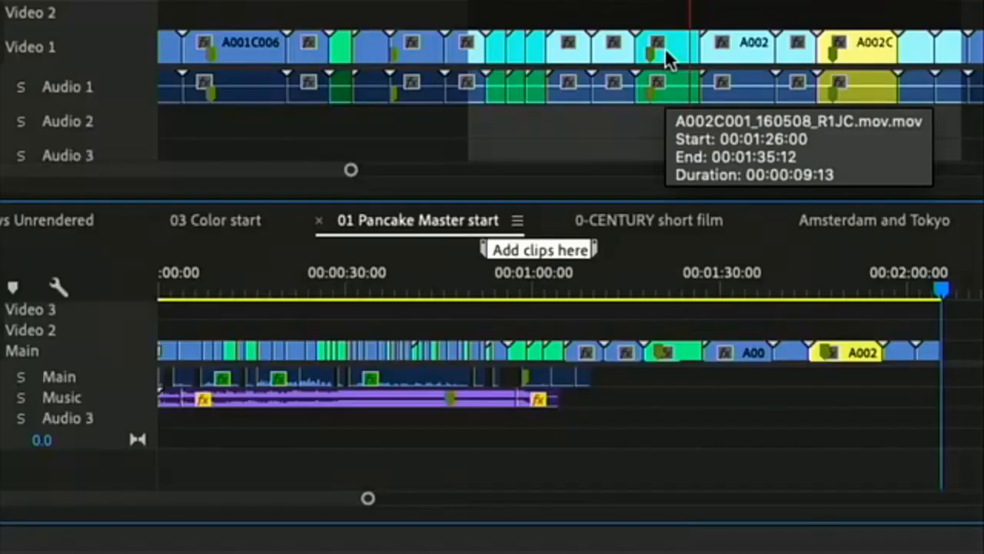
pyautogui.click(416, 46)
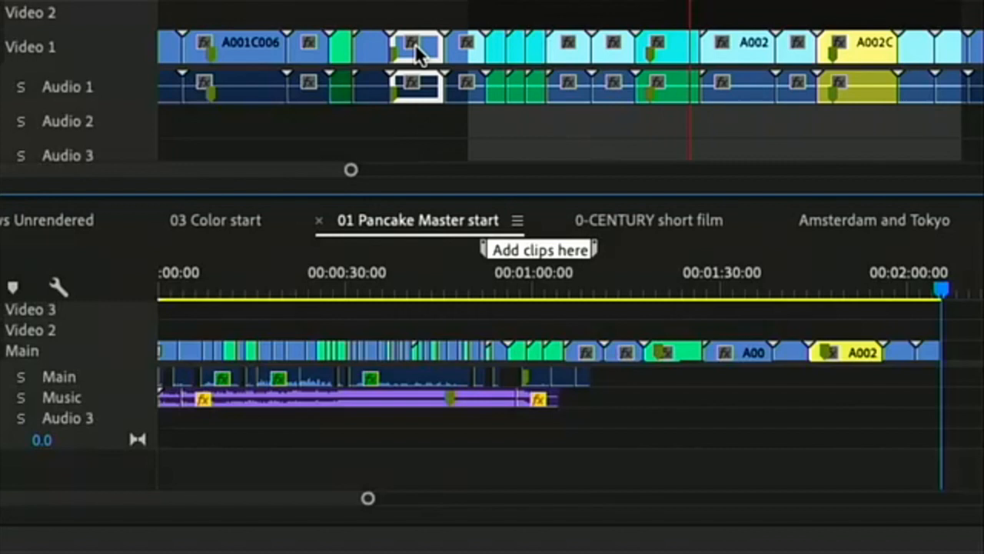
pyautogui.moveTo(449, 113); pyautogui.dragTo(958, 376)
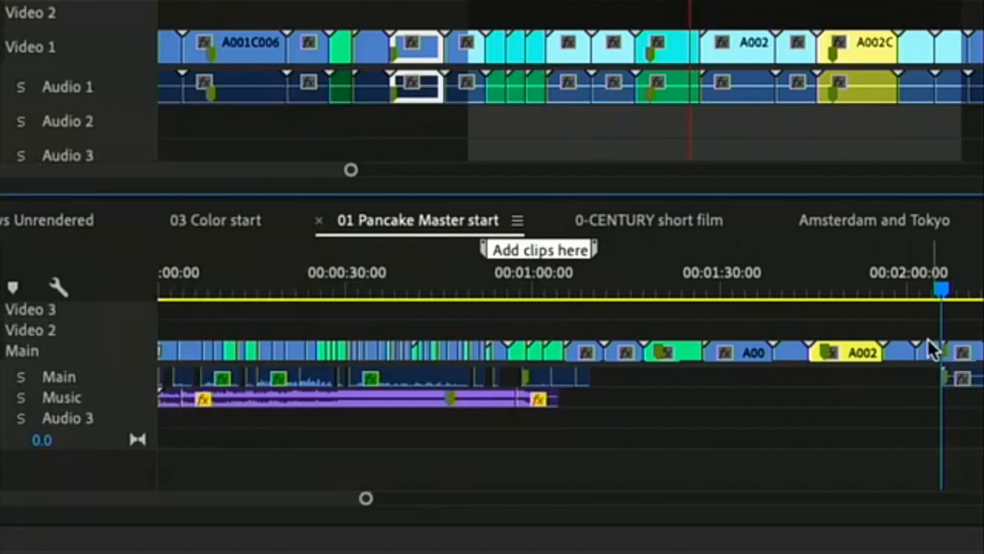